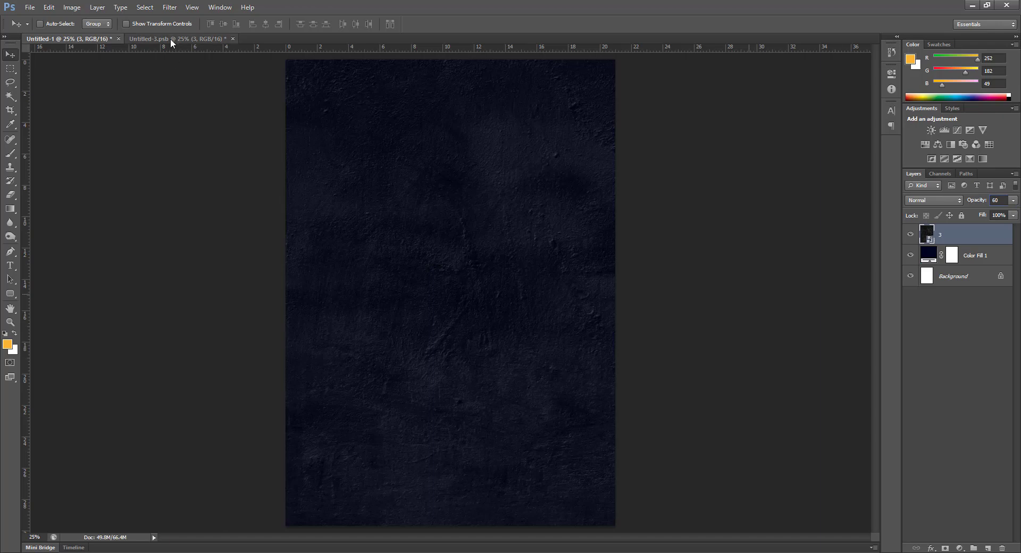
Step: Copy layer 1, with the basketball player and hoop, from the Untitled-3.psb document into Untitled-1
click(173, 39)
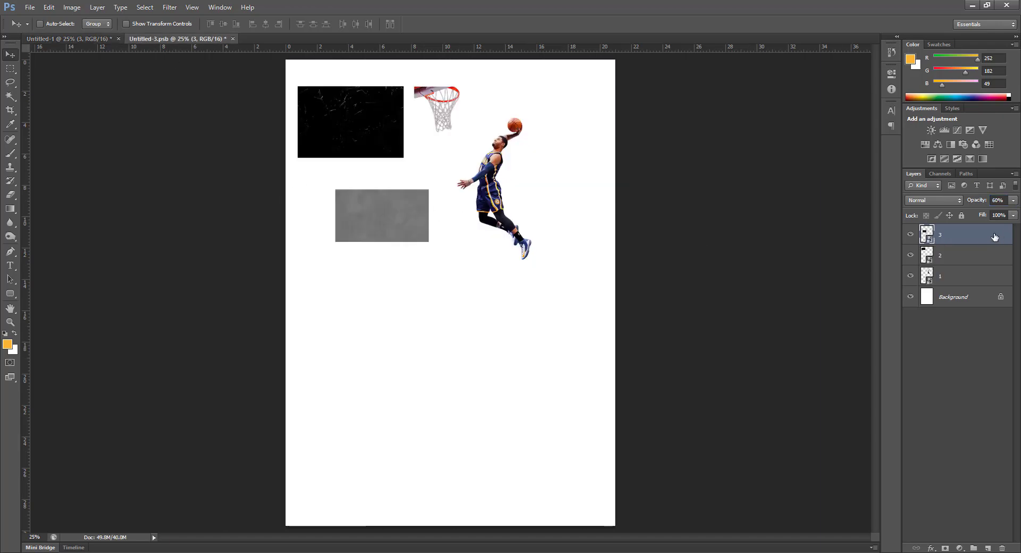
right_click(512, 206)
click(526, 210)
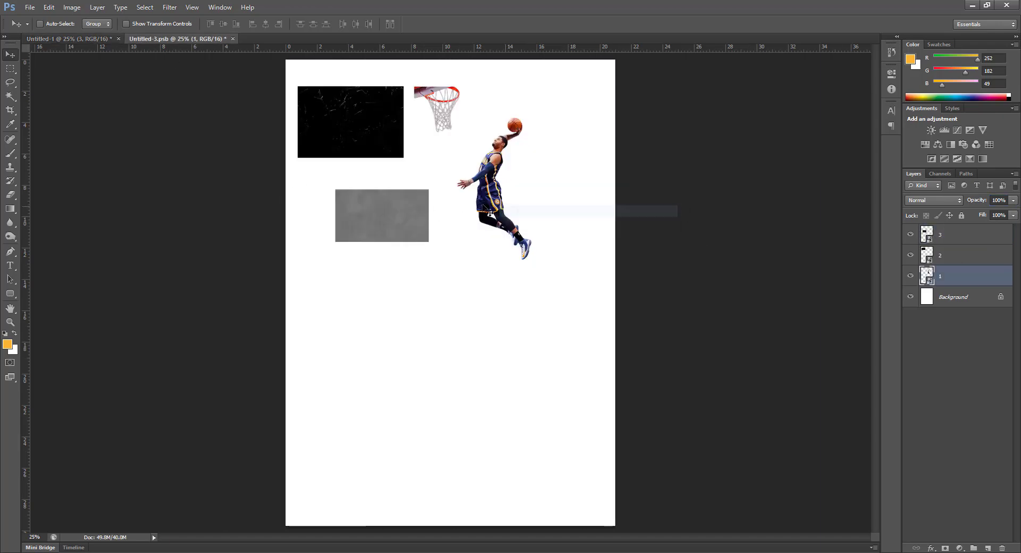
drag(367, 211, 402, 217)
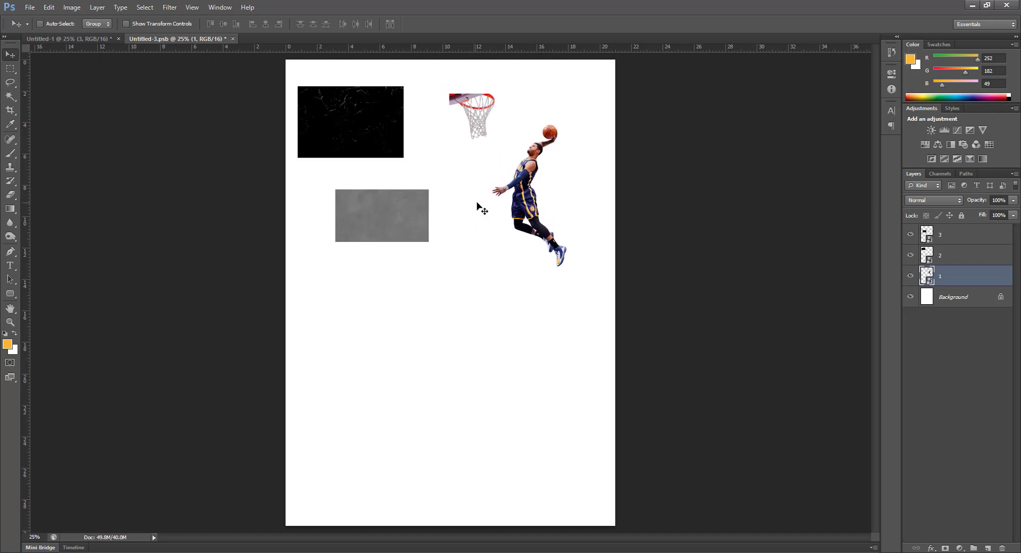
right_click(518, 210)
click(524, 213)
drag(523, 213, 386, 176)
Step: Scale the player and hoop layer to about 39.4% so it spans the canvas width from the top edge
key(ctrl+t)
drag(422, 236, 610, 488)
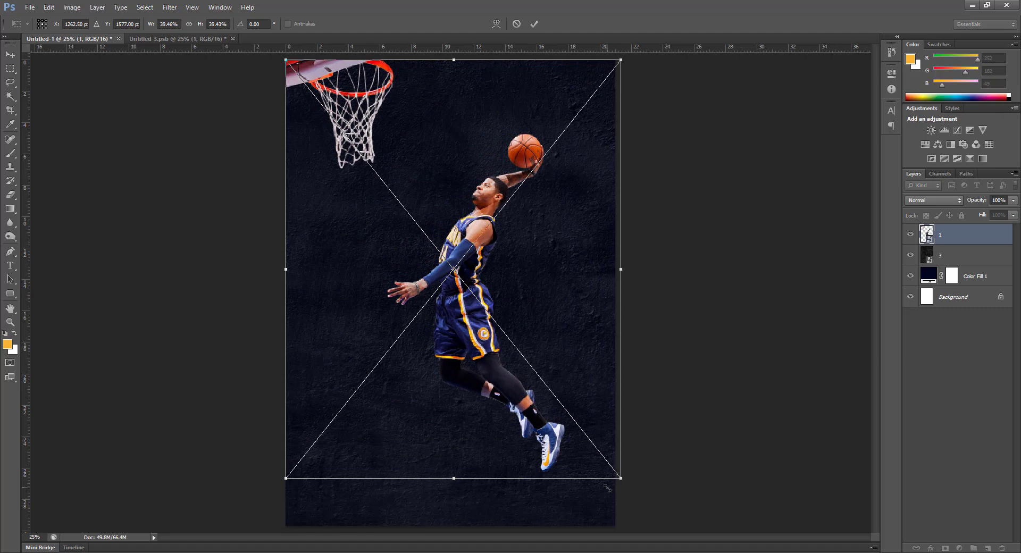
key(Return)
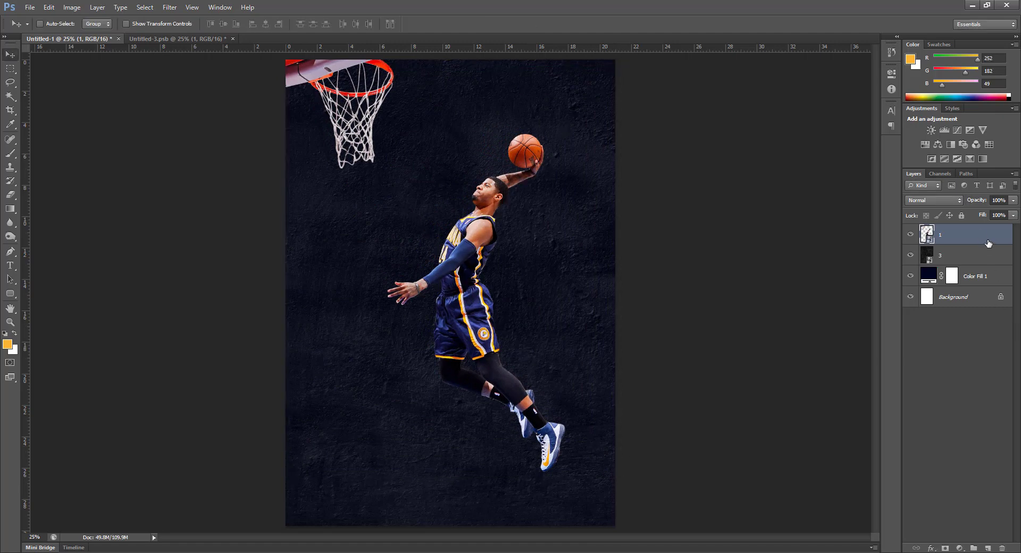
Step: Rasterize the player layer with the document at 8 bits per channel, and duplicate it
right_click(988, 243)
click(922, 293)
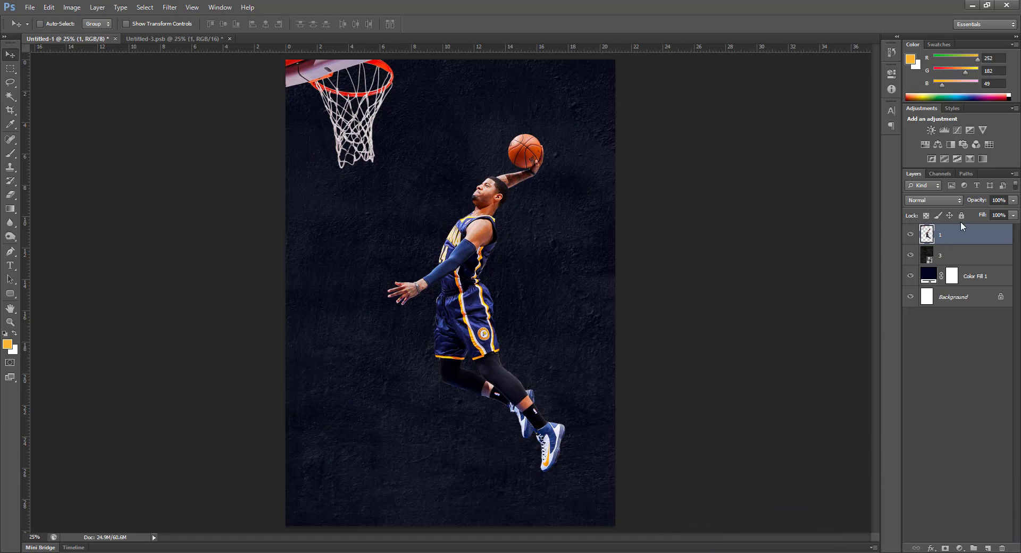
key(ctrl+j)
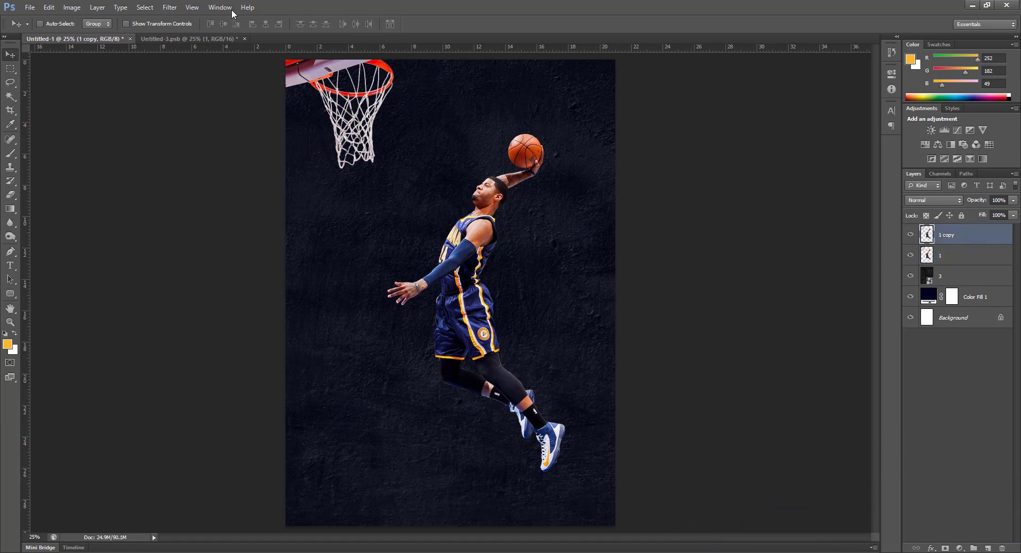
Step: Apply the Poster Edges filter to the duplicate with posterization 0 and reduced edge intensity and edge thickness
click(181, 9)
click(178, 46)
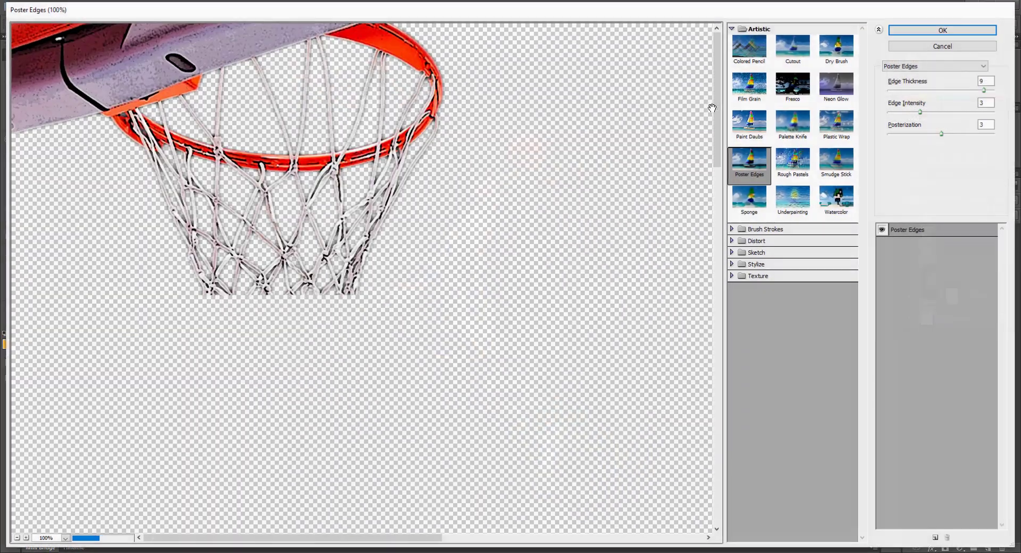
click(16, 538)
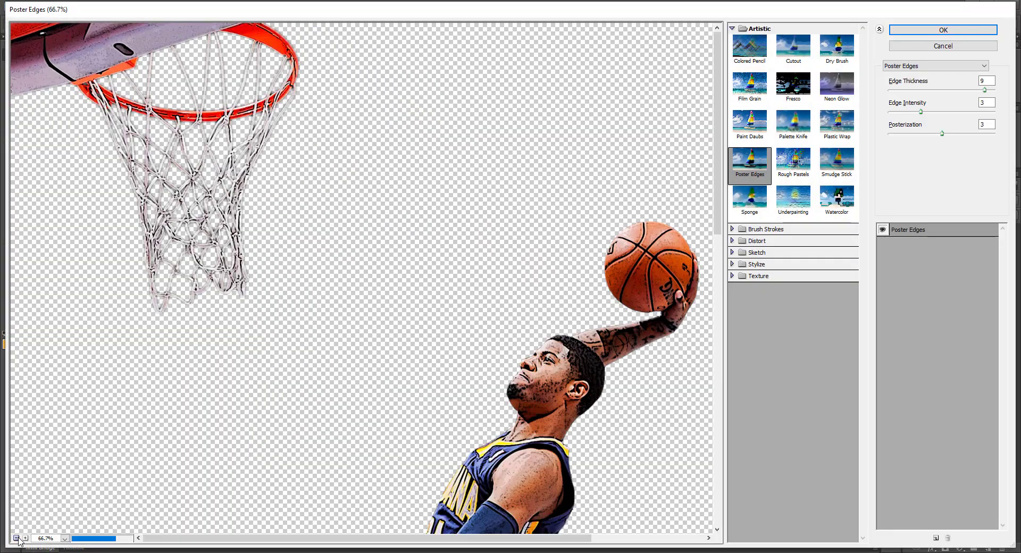
click(16, 538)
click(17, 539)
click(16, 538)
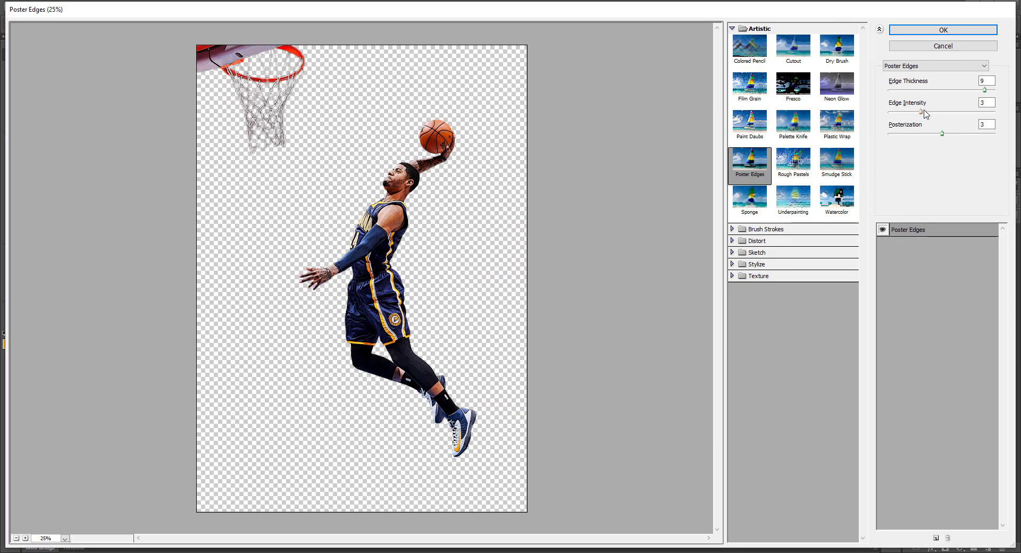
drag(920, 111, 895, 138)
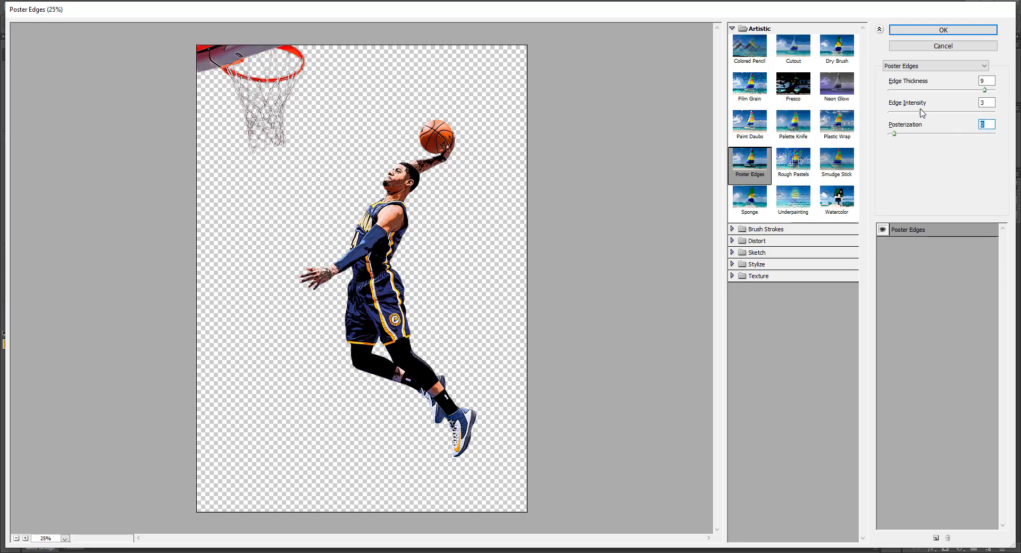
mouse_move(920, 113)
mouse_down()
mouse_move(892, 118)
mouse_move(909, 104)
mouse_move(898, 113)
mouse_move(908, 114)
mouse_up()
drag(984, 90, 965, 96)
click(957, 30)
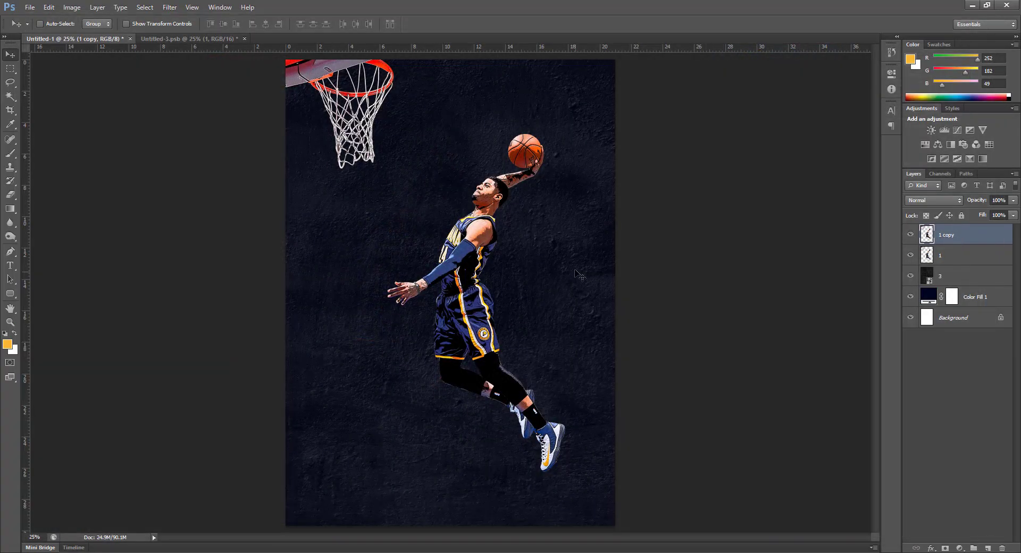
Step: Sharpen the posterized player by adding a High Pass-filtered duplicate of layer 1 copy blended in Overlay mode
key(ctrl+plus)
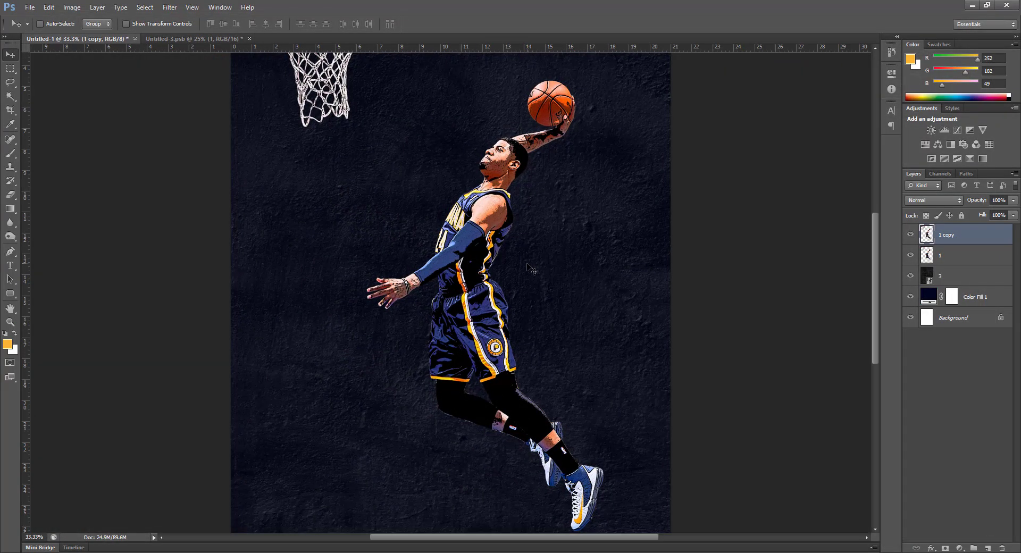
key(ctrl+0)
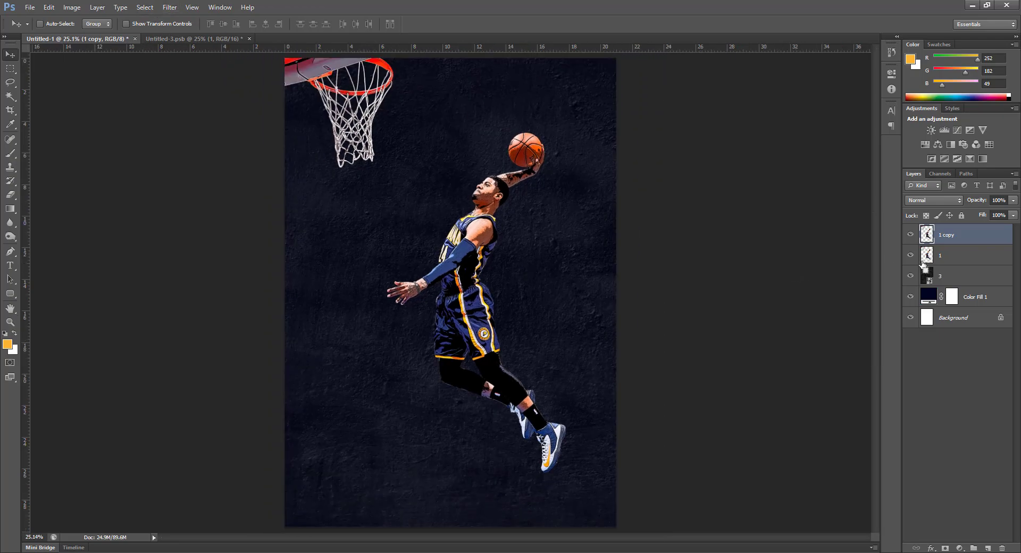
key(ctrl+j)
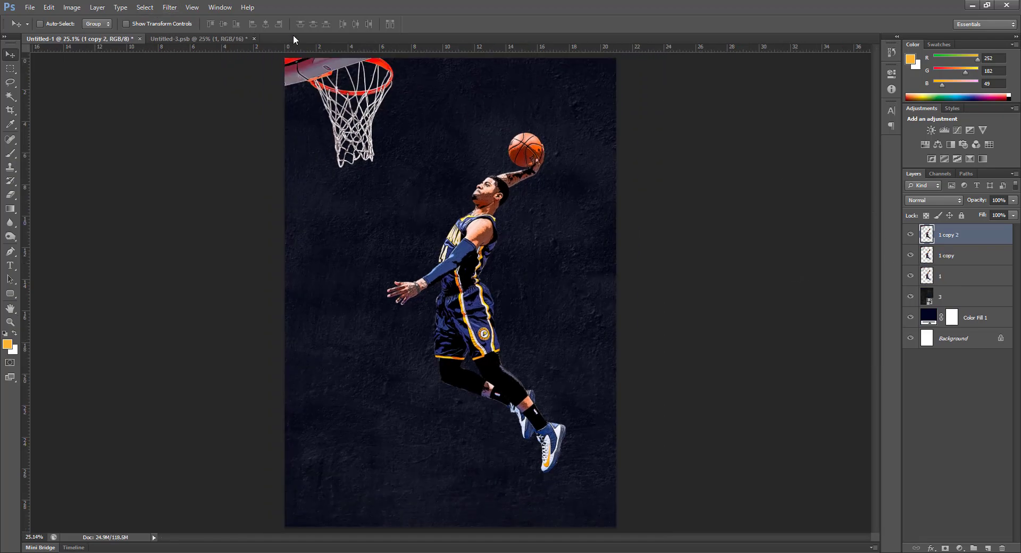
click(170, 7)
mouse_move(196, 196)
click(317, 204)
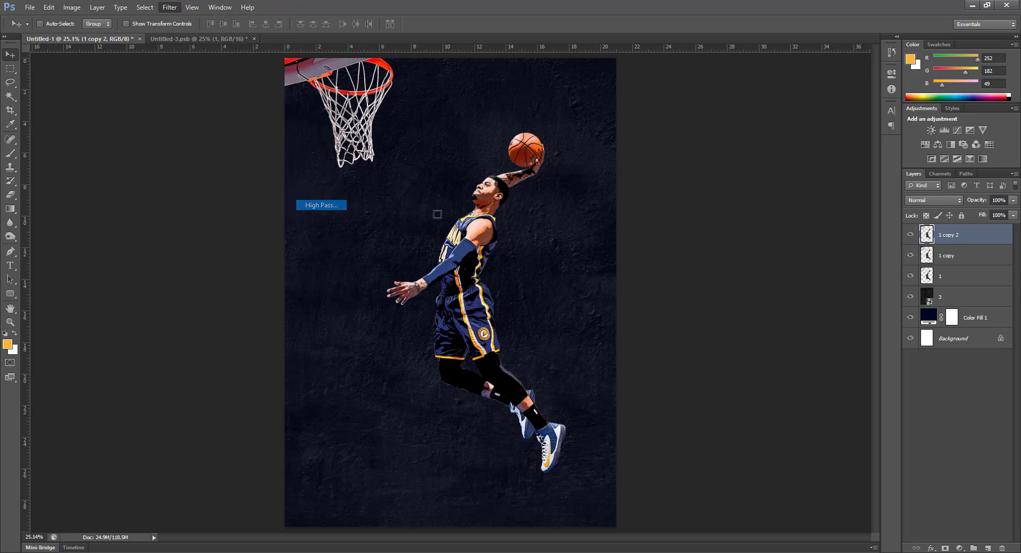
click(653, 151)
key(v)
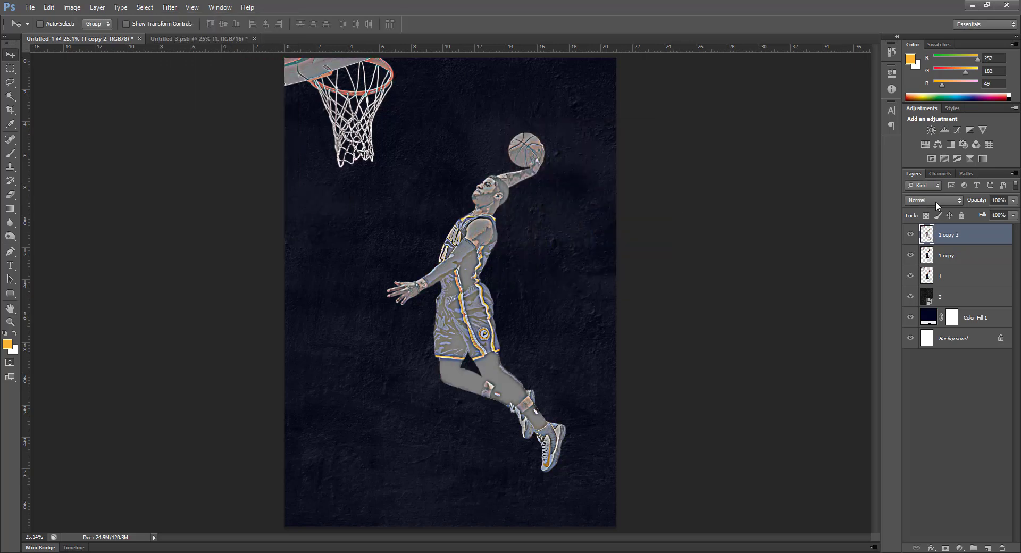
click(934, 201)
click(926, 340)
Step: Burn the player's shoulder and sleeved arm with a 100 px brush, midtones range and 50% exposure
click(9, 237)
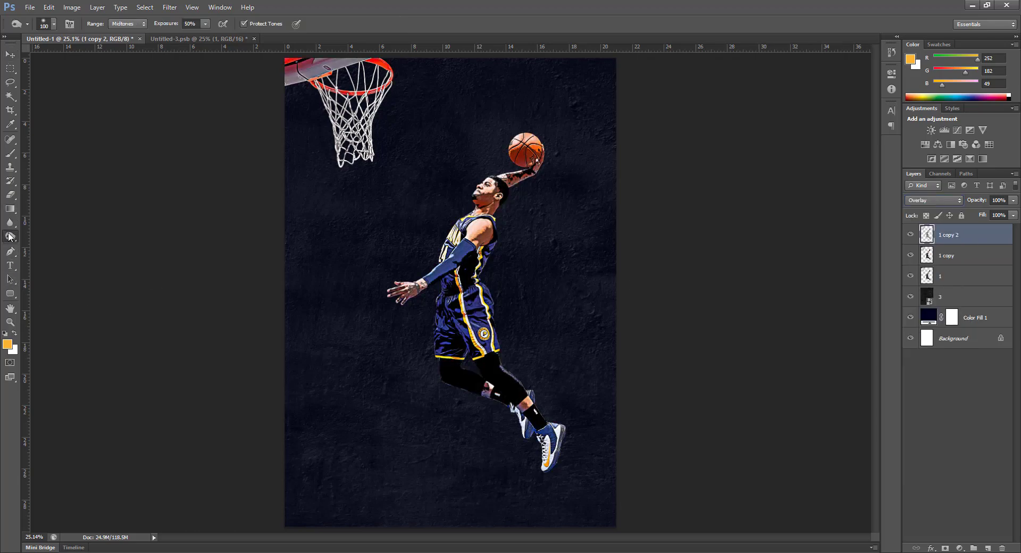
key(ctrl+plus)
key(ctrl+plus)
key(ctrl+plus)
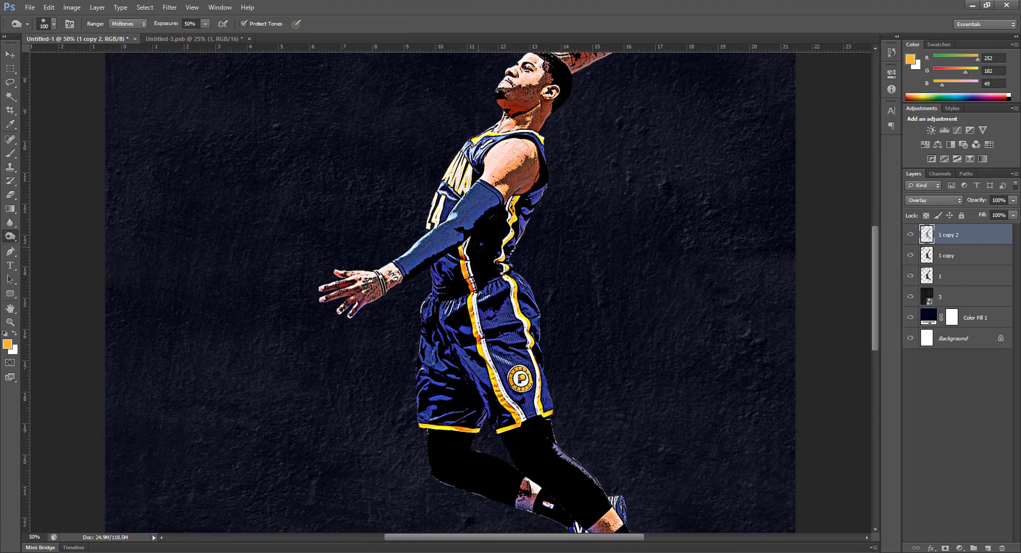
drag(530, 158, 506, 253)
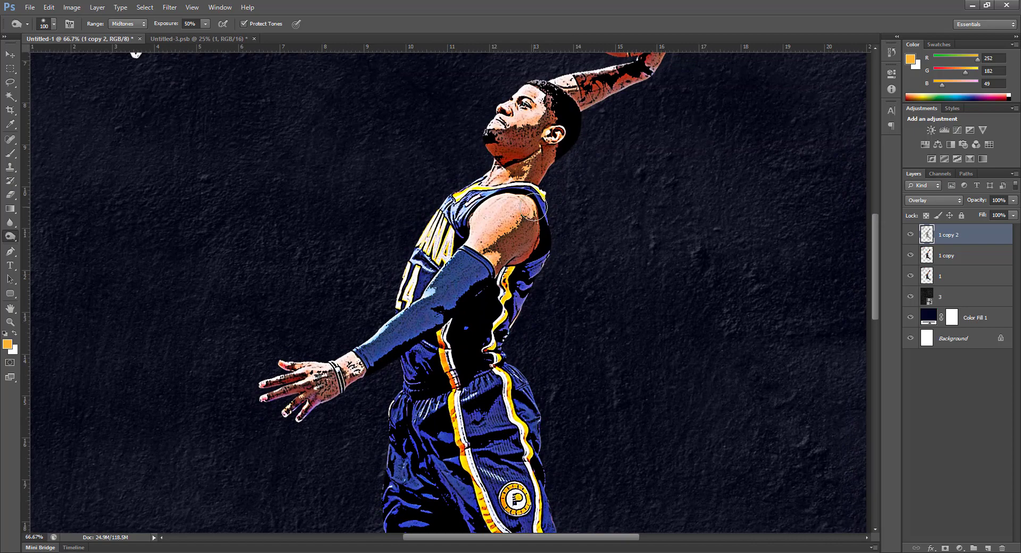
mouse_move(534, 209)
mouse_down()
mouse_move(496, 268)
mouse_move(535, 260)
mouse_move(528, 236)
mouse_up()
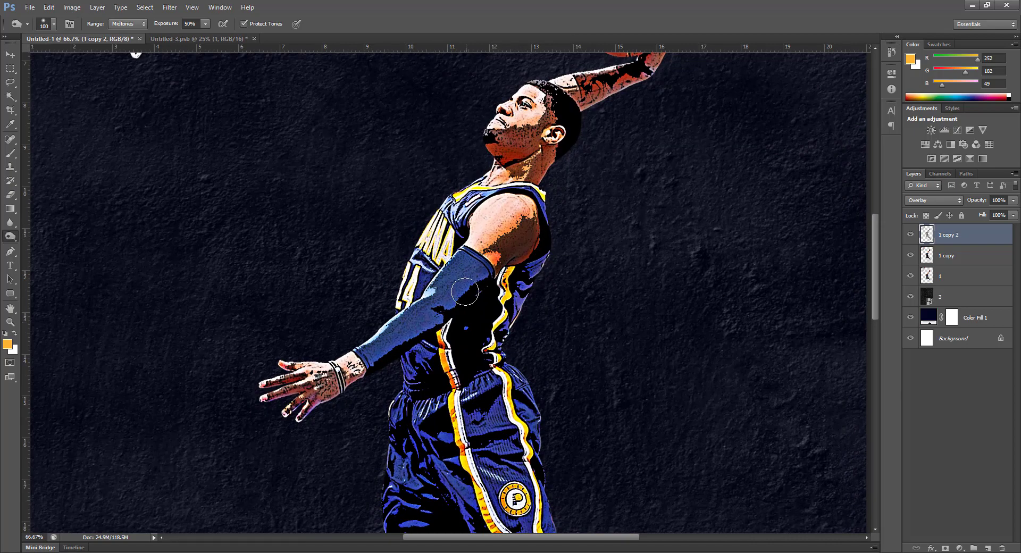
scroll(366, 367, down, 1)
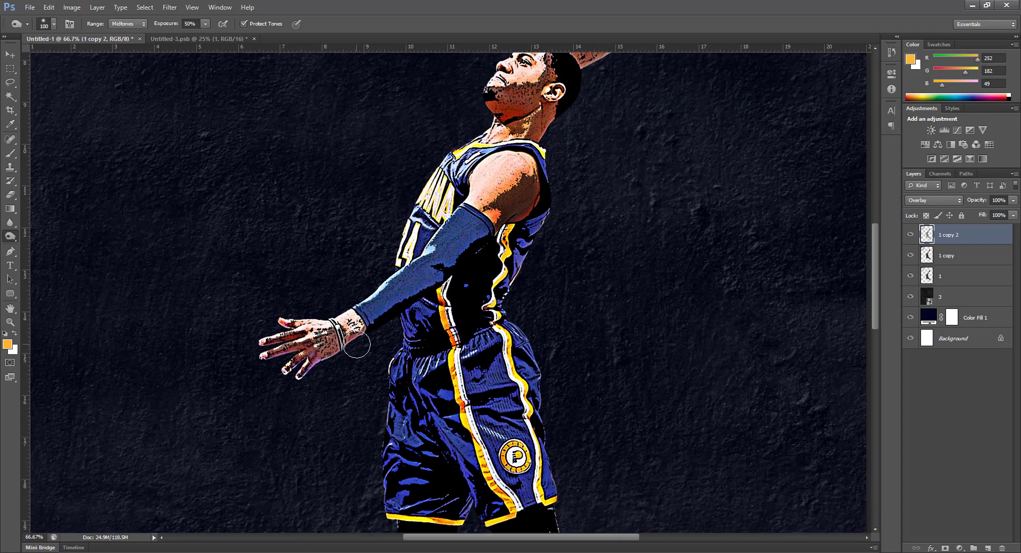
drag(546, 125, 498, 265)
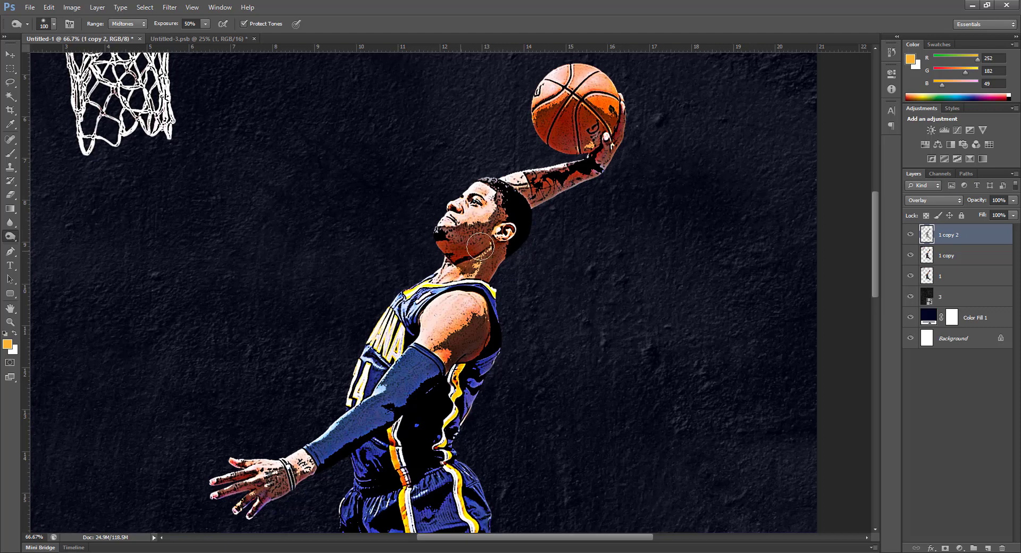
Step: Reduce the burn brush to 35 px and darken the shading on the player's shoes and along the lower legs
key(bracketleft)
key(bracketleft)
key(bracketleft)
key(bracketleft)
key(bracketleft)
key(bracketleft)
key(bracketleft)
key(bracketleft)
scroll(513, 255, down, 2)
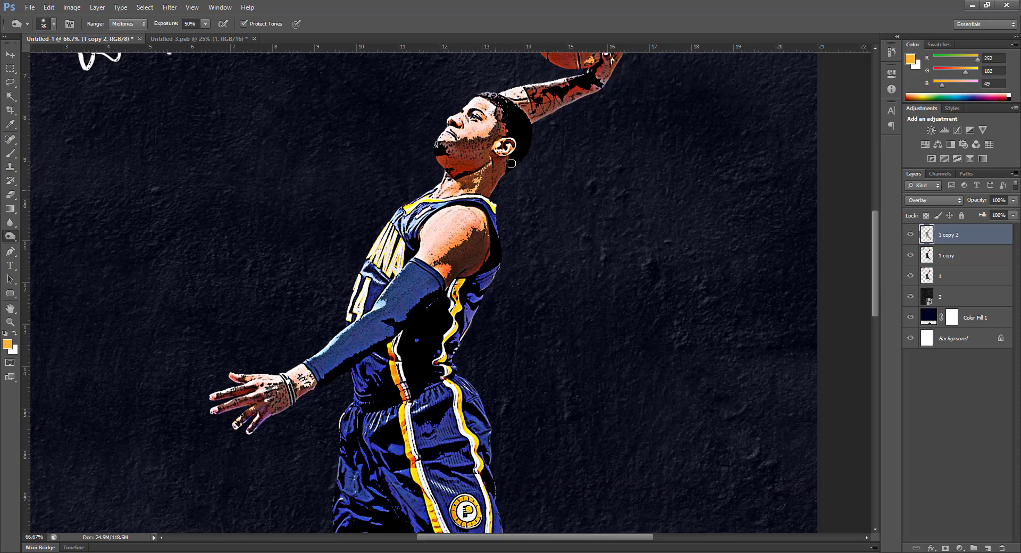
scroll(494, 242, down, 3)
scroll(488, 285, down, 6)
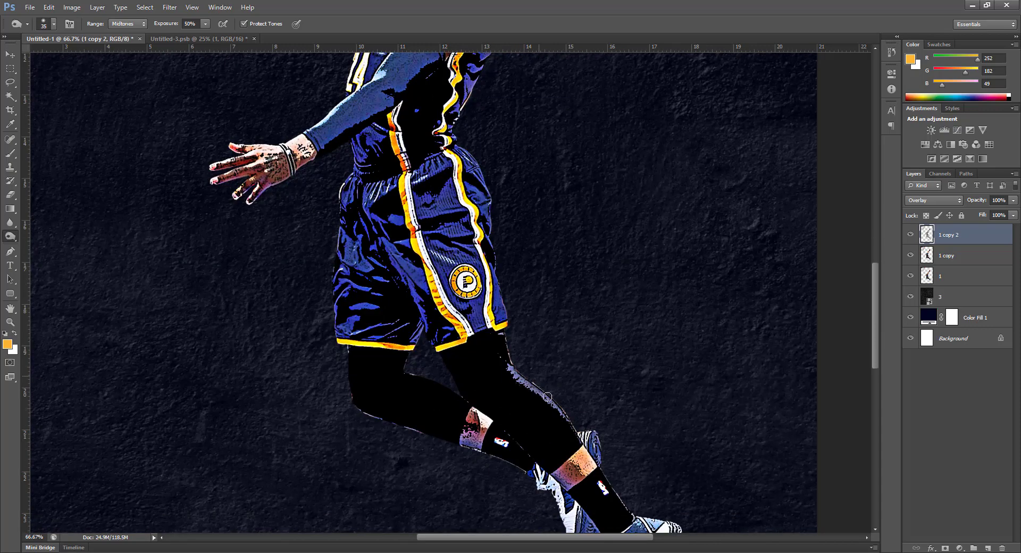
mouse_move(669, 432)
mouse_down()
mouse_move(678, 381)
mouse_move(646, 490)
mouse_move(623, 470)
mouse_up()
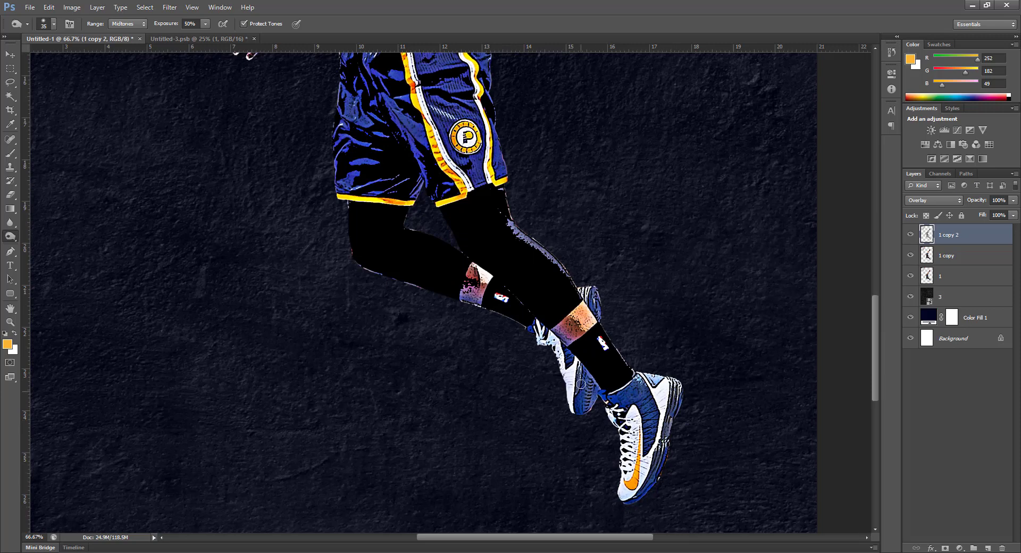
drag(580, 383, 588, 385)
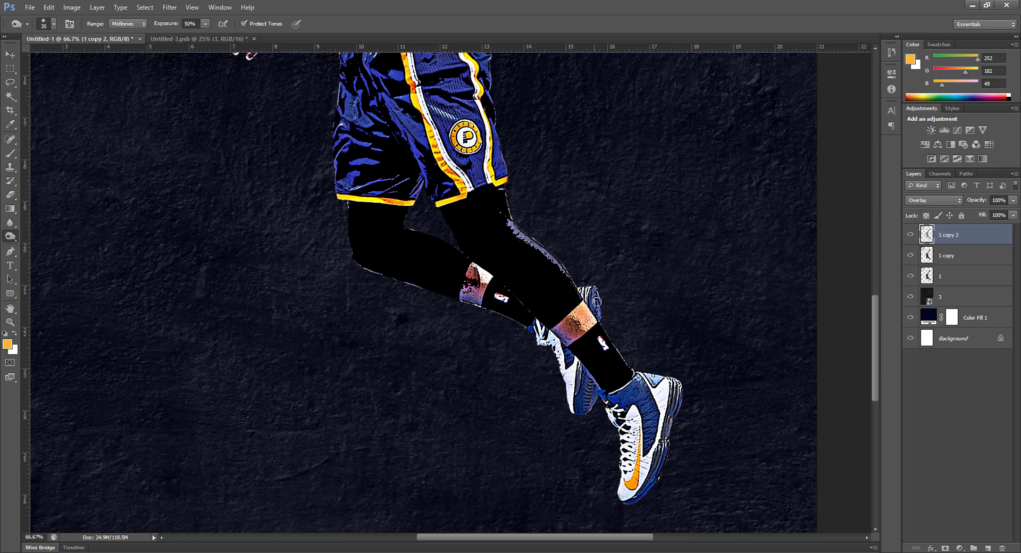
drag(596, 301, 601, 301)
drag(582, 370, 563, 369)
drag(468, 302, 512, 325)
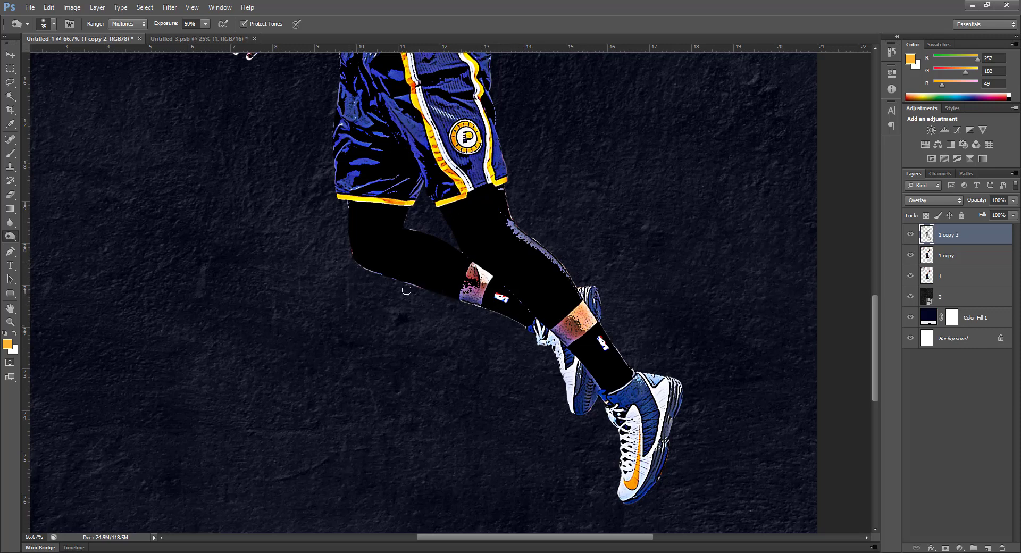
drag(505, 195, 558, 264)
Step: Add a new empty layer between 1 copy 2 and 1 copy, and reset the colours to default black and white
shift+click(955, 257)
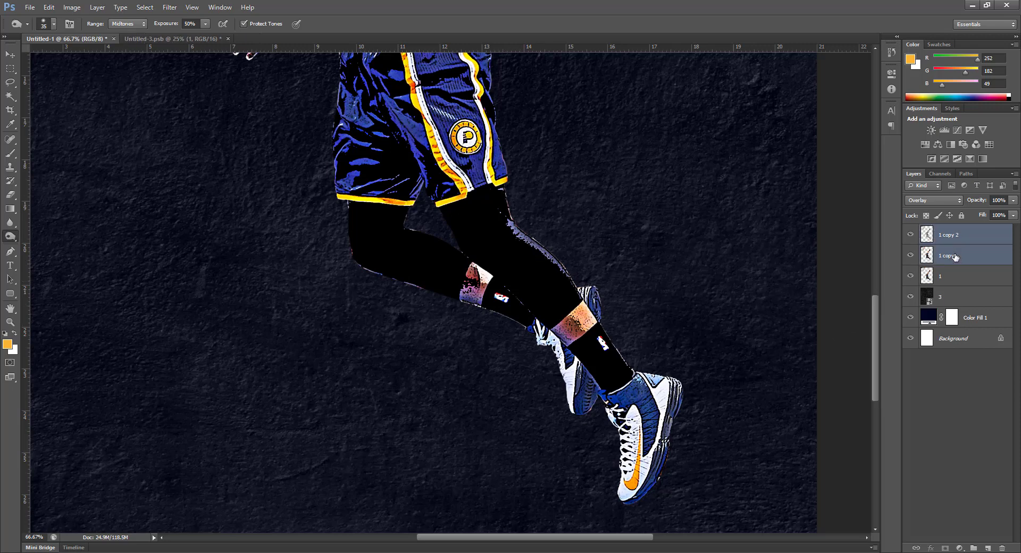
click(962, 242)
click(987, 548)
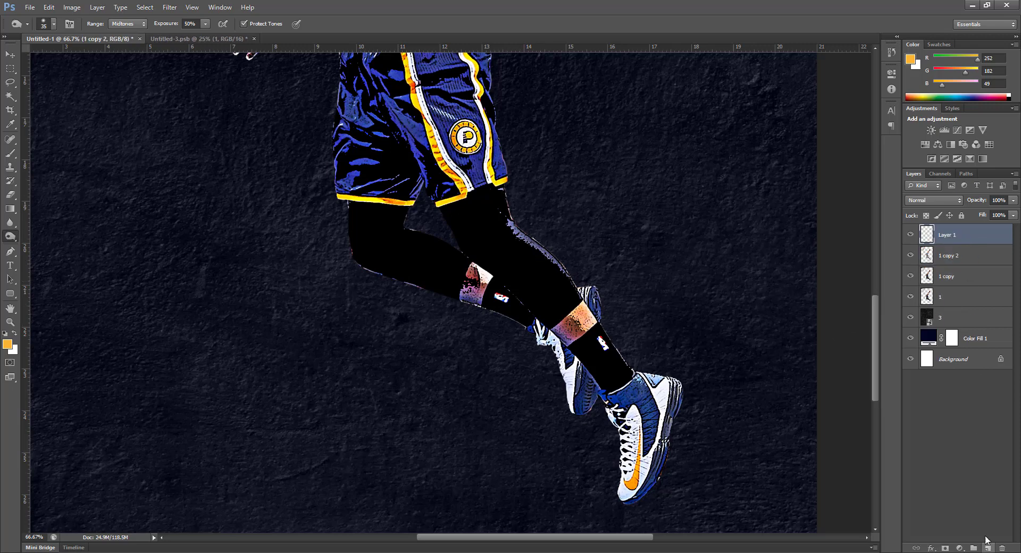
ctrl+click(928, 257)
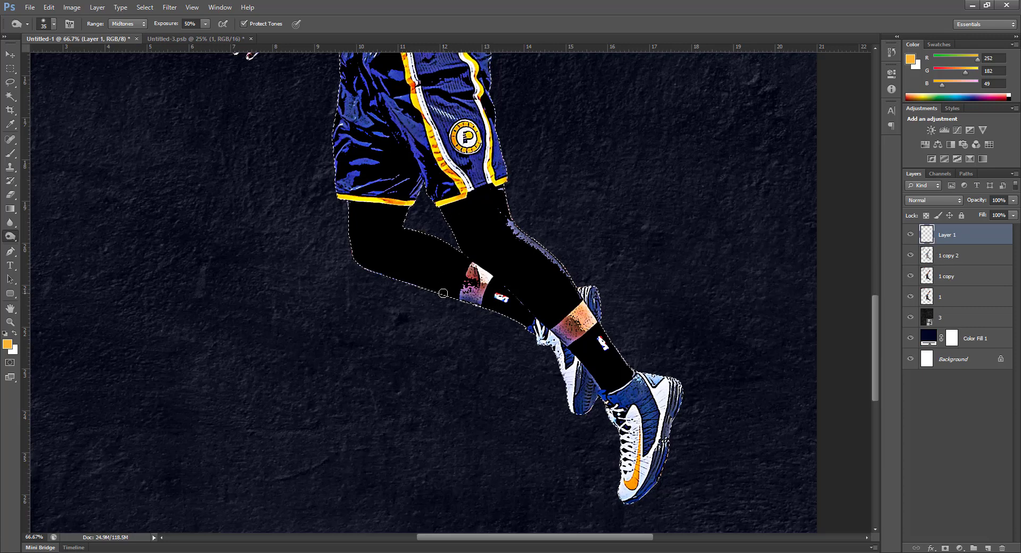
key(d)
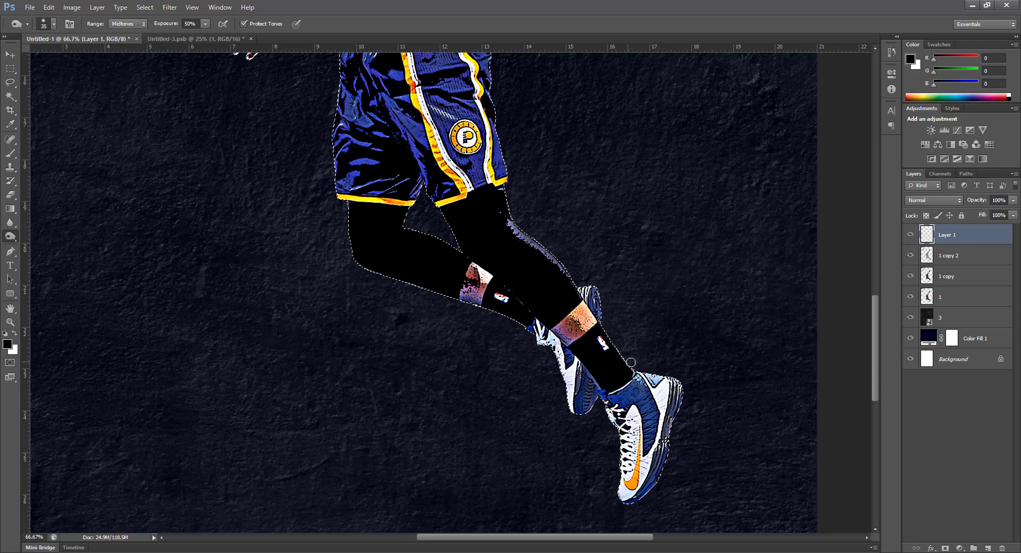
click(943, 275)
drag(945, 244, 947, 261)
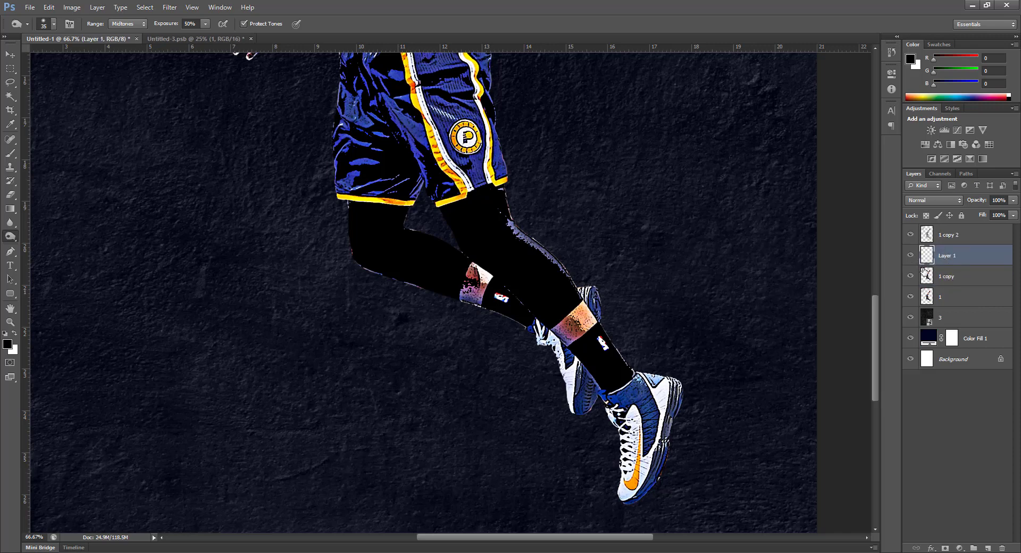
Step: Paint black on Layer 1 over the highlights along the player's legs, within layer 1 copy's outline, using a soft 34 px brush
ctrl+click(925, 272)
key(b)
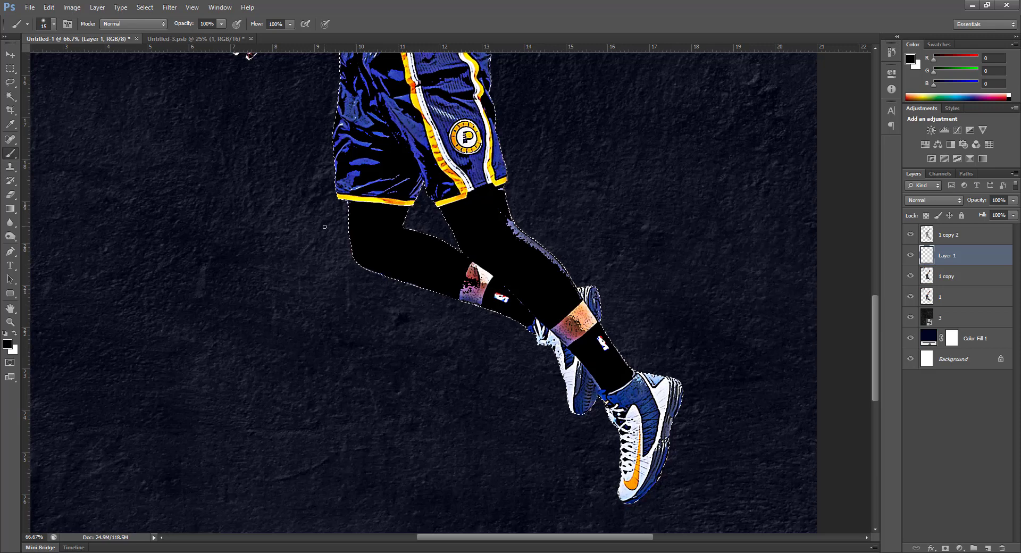
right_click(54, 167)
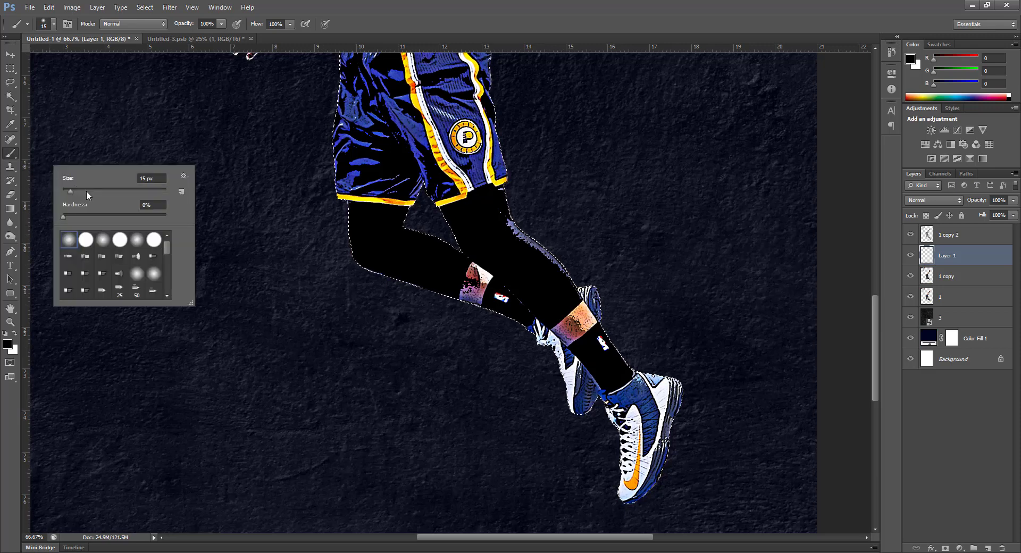
drag(75, 191, 77, 190)
key(Return)
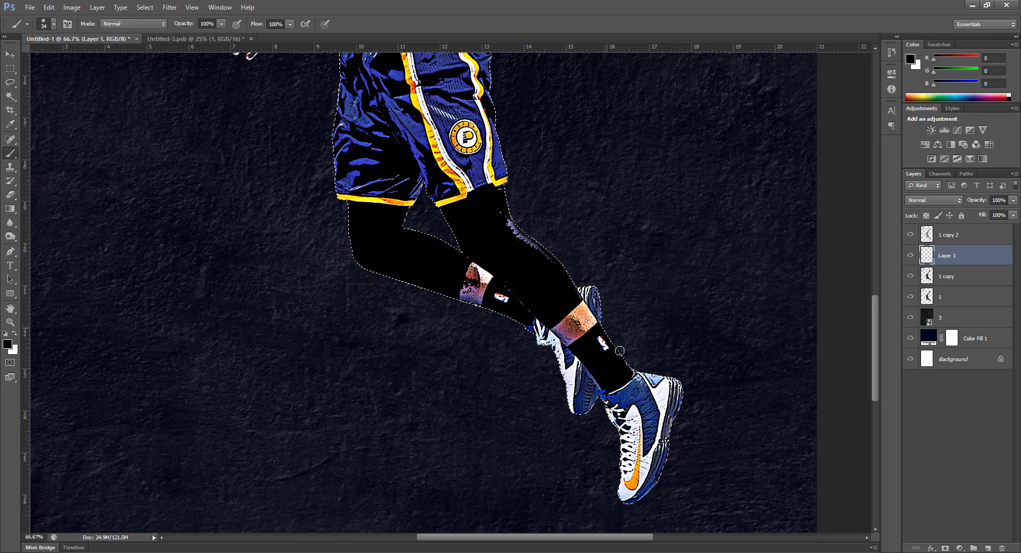
key(ctrl+d)
drag(507, 207, 513, 170)
key(o)
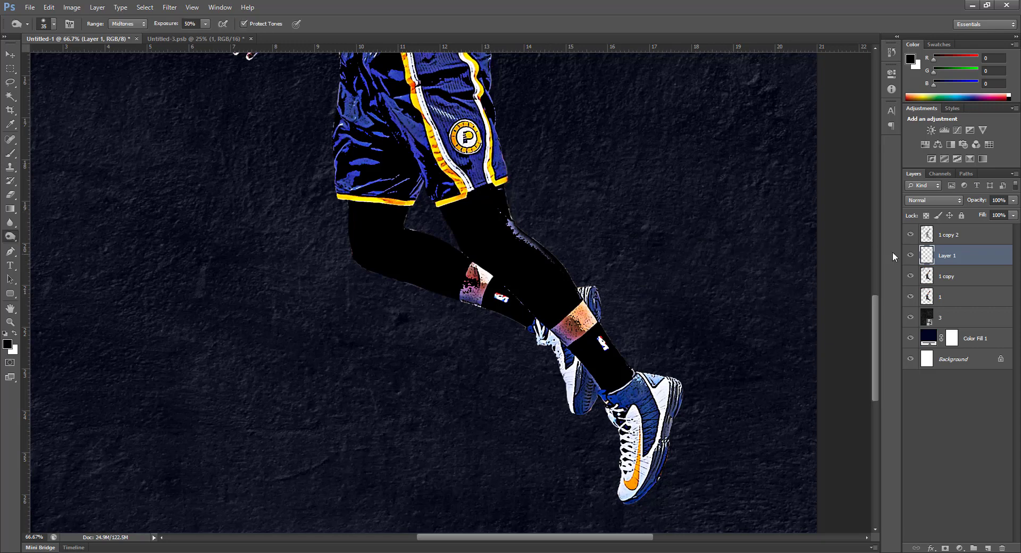
ctrl+click(927, 275)
key(ctrl+d)
Step: Compare the player with and without layer 1 copy, and lower that layer's opacity to 72%
click(915, 275)
click(914, 276)
click(913, 276)
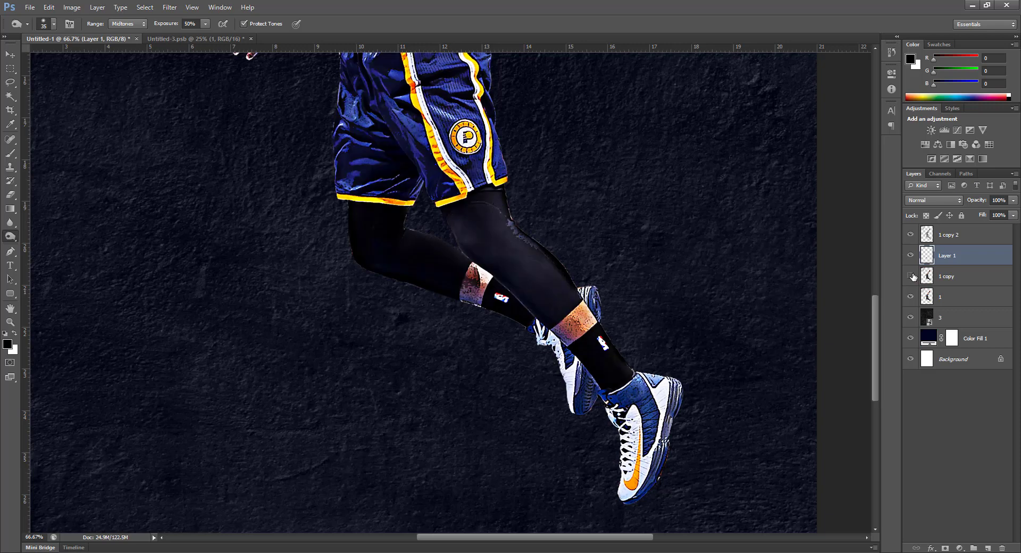
click(913, 276)
click(913, 276)
click(913, 276)
key(ctrl+0)
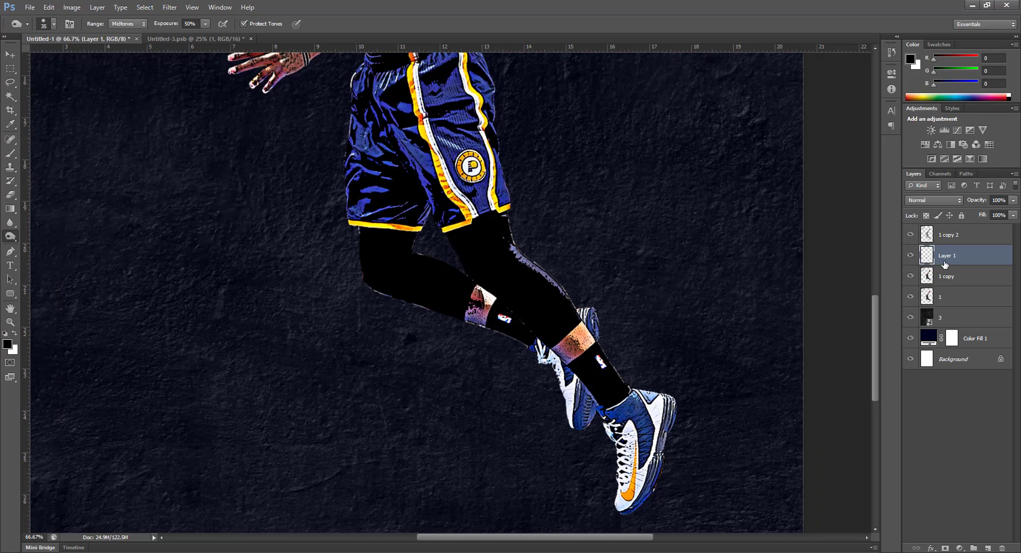
click(984, 275)
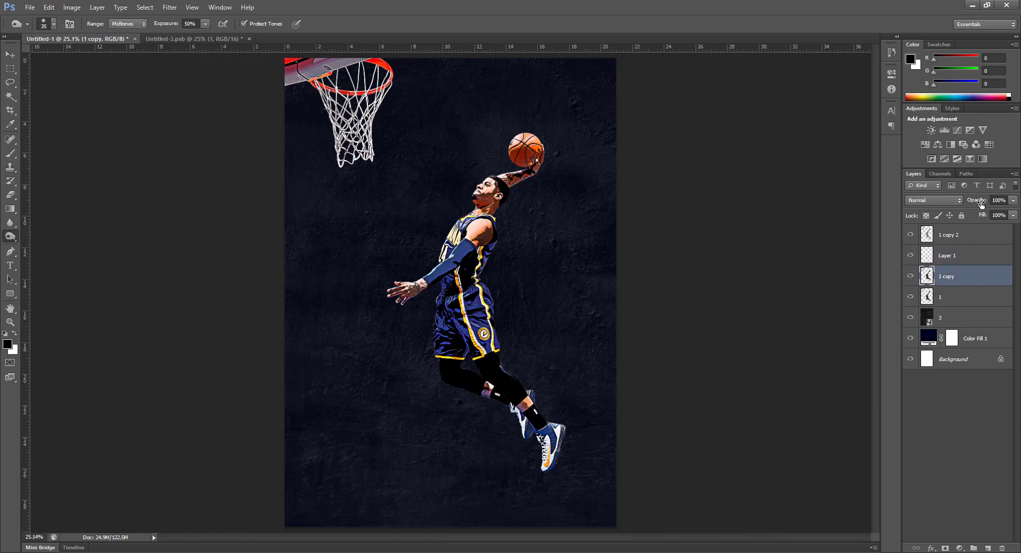
drag(981, 202, 967, 204)
click(976, 285)
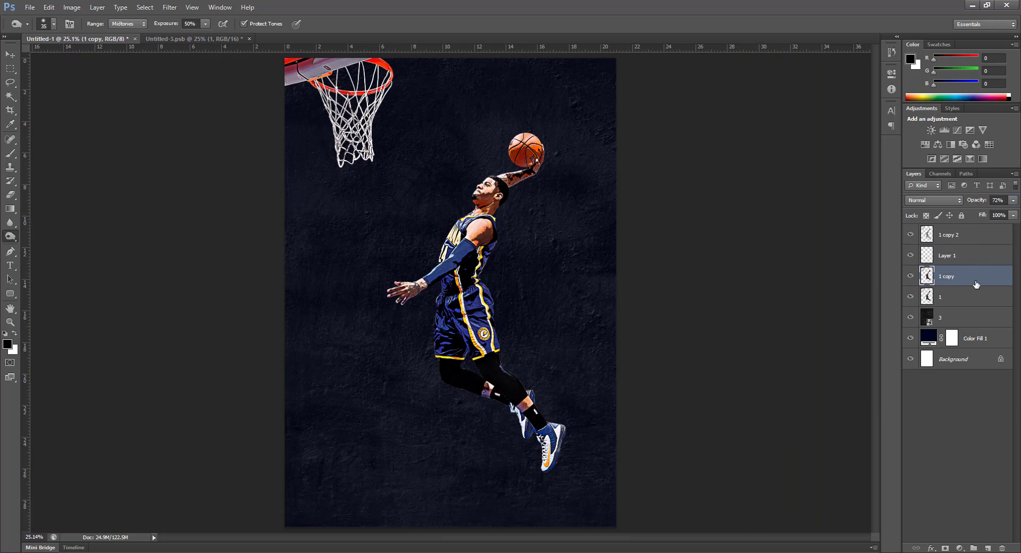
Step: Darken the backboard corner with black on a new layer above 1 copy 2, using a 1000 px brush at 67% opacity and 34% flow
click(969, 239)
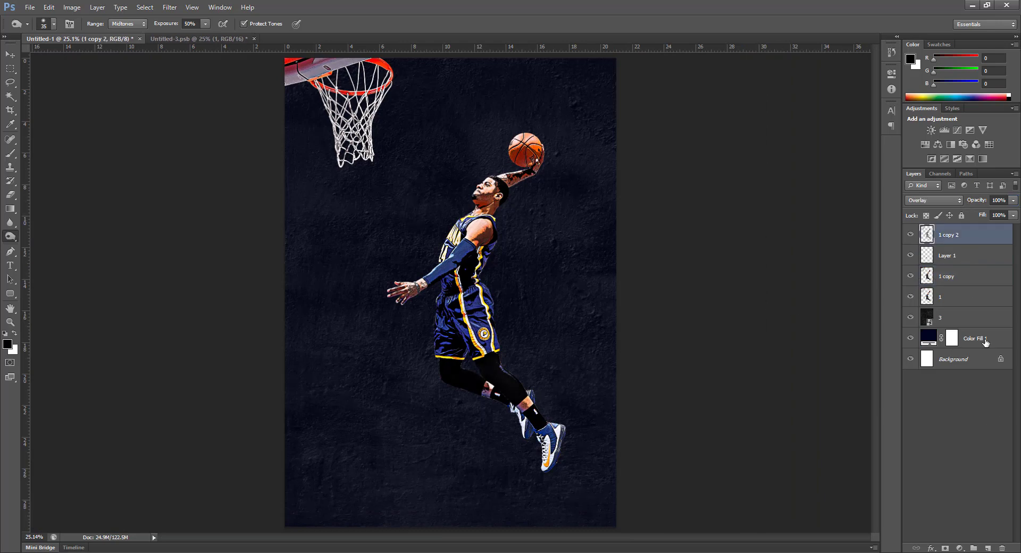
click(988, 548)
key(b)
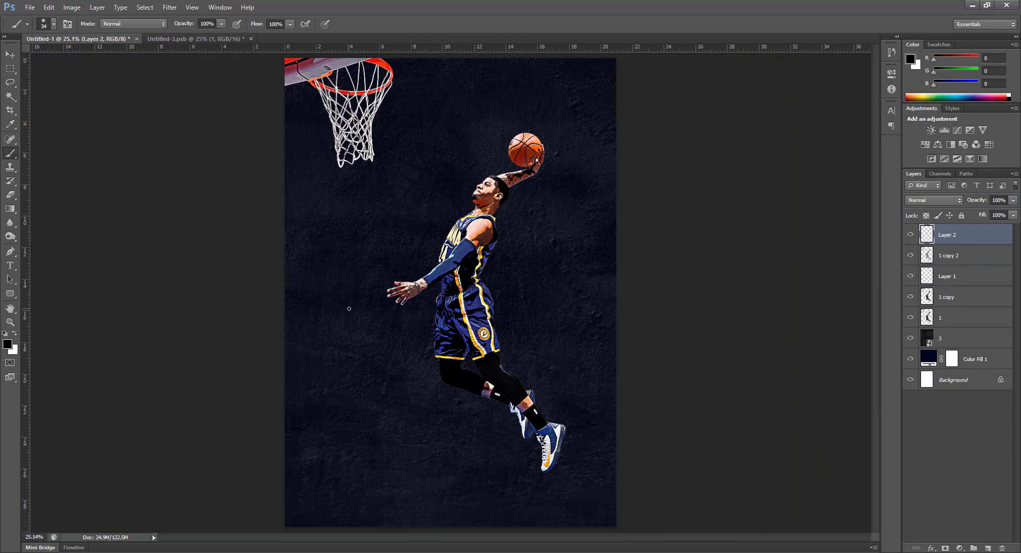
key(bracketright)
key(bracketright)
key(bracketright)
key(bracketright)
key(bracketright)
key(bracketright)
key(bracketright)
key(bracketright)
key(bracketright)
key(bracketright)
key(bracketright)
key(bracketright)
key(bracketright)
key(bracketright)
key(bracketright)
key(bracketright)
key(bracketright)
key(bracketright)
drag(181, 24, 163, 29)
mouse_move(257, 24)
mouse_down()
mouse_move(202, 29)
mouse_move(217, 28)
mouse_up()
mouse_move(306, 65)
mouse_down()
mouse_move(268, 69)
mouse_move(231, 57)
mouse_up()
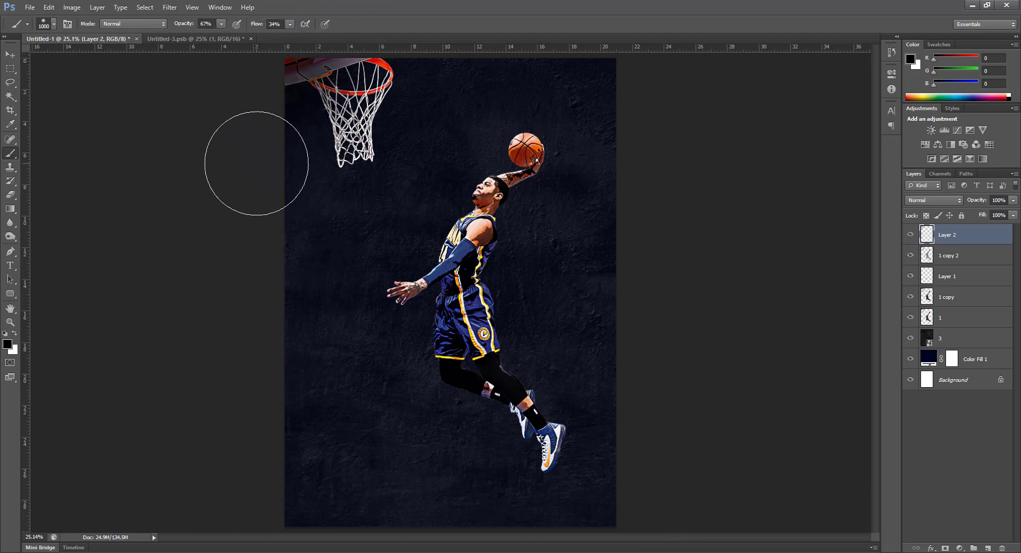
key(ctrl+minus)
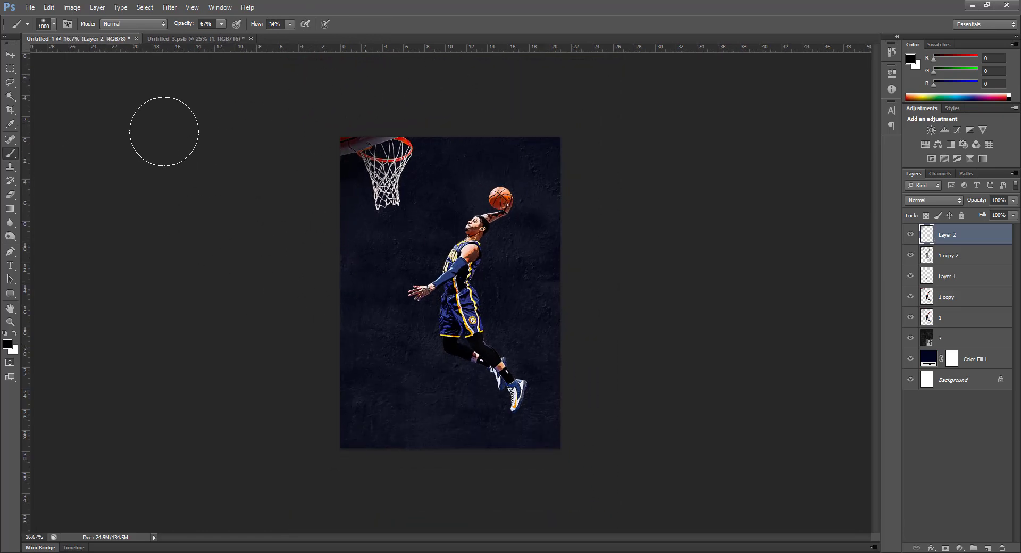
key(v)
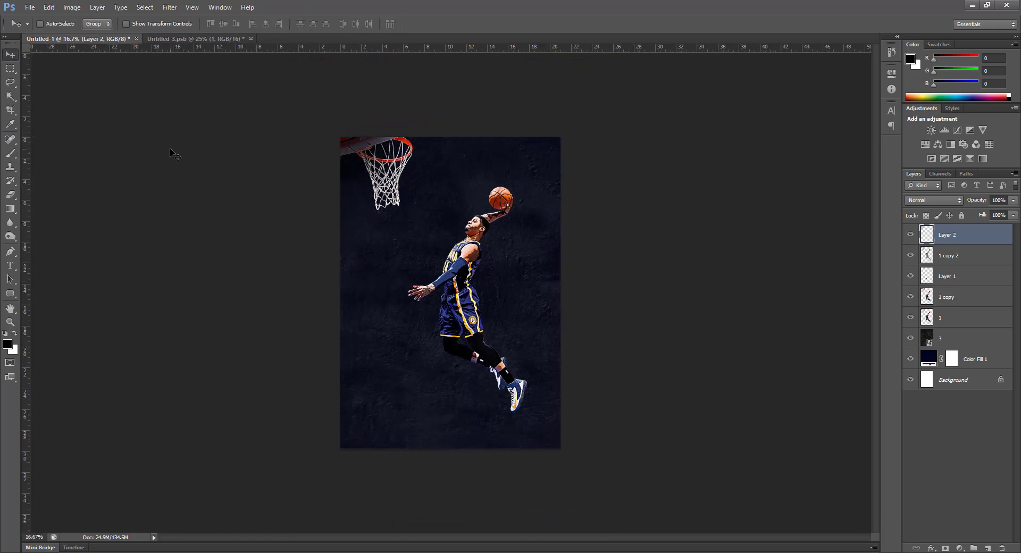
key(ctrl+0)
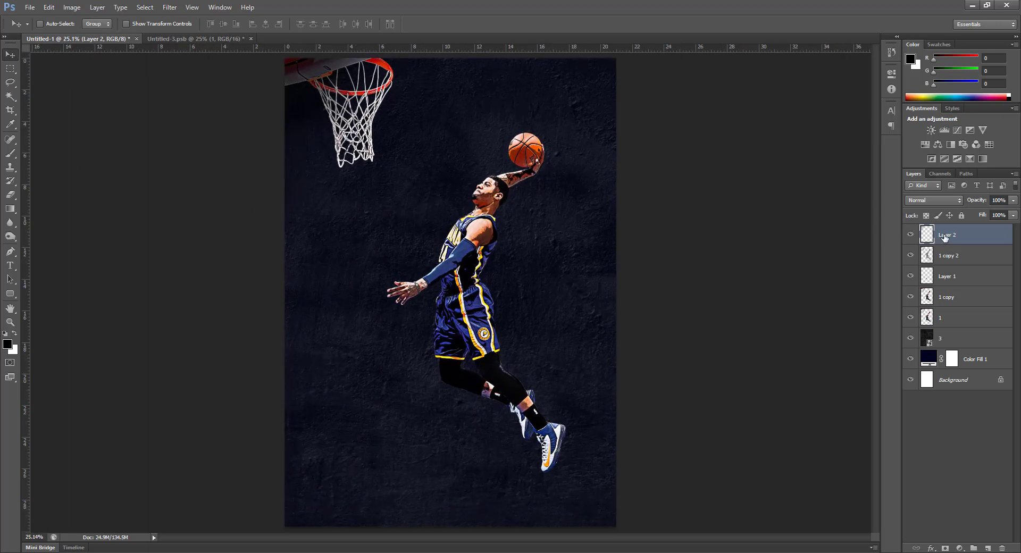
Step: Group all layers from Layer 2 down to layer 1 and name the group "player"
click(958, 337)
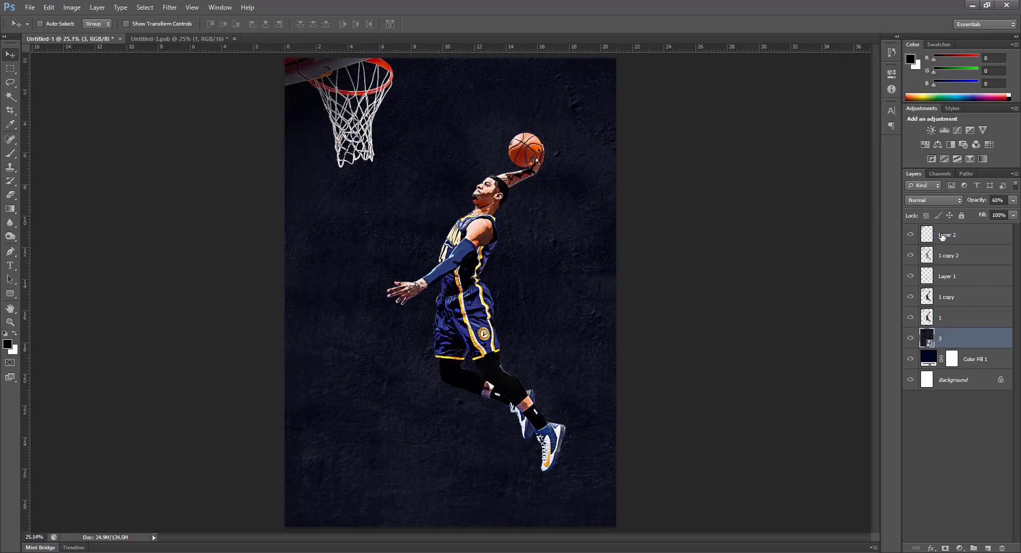
click(942, 237)
shift+click(956, 324)
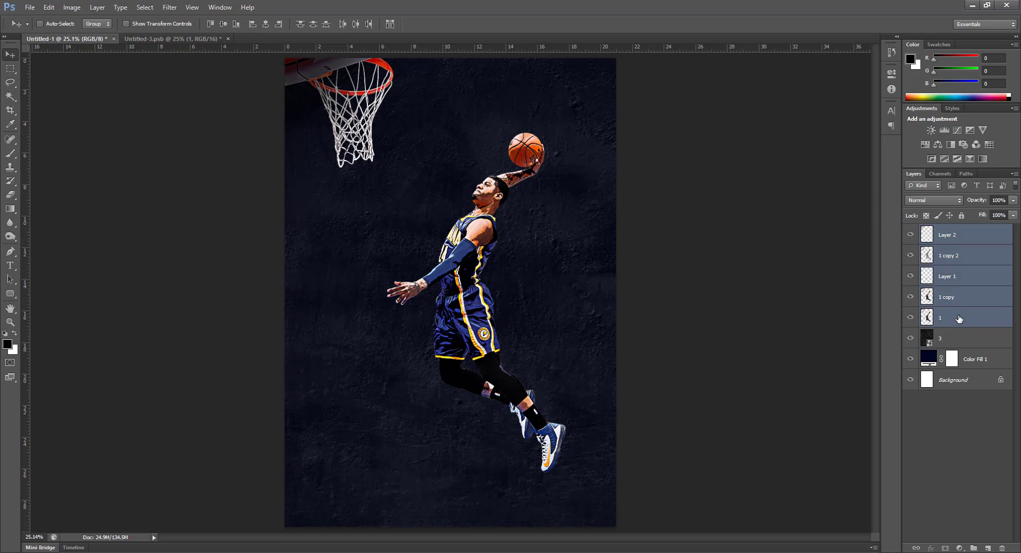
key(ctrl+g)
double_click(954, 230)
text(player)
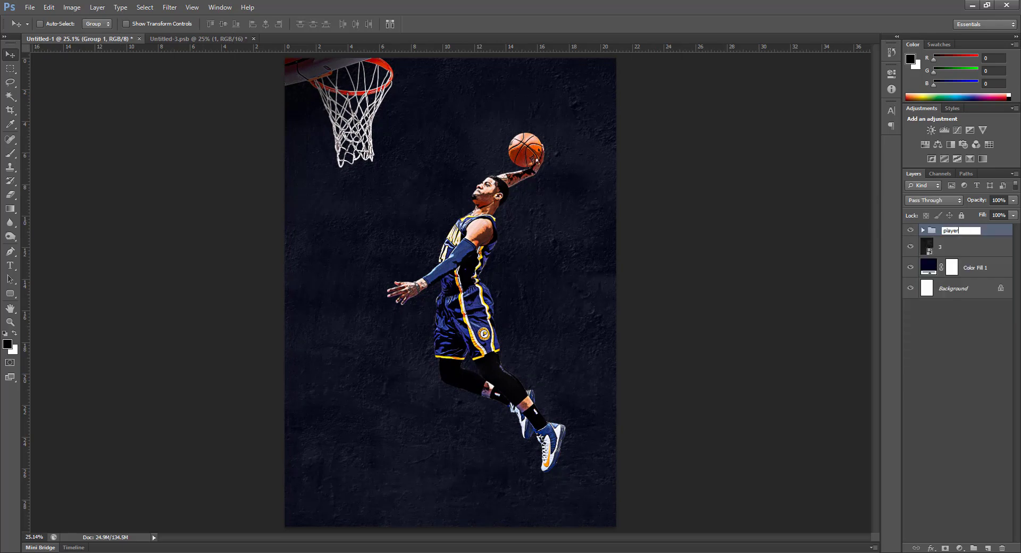
key(Return)
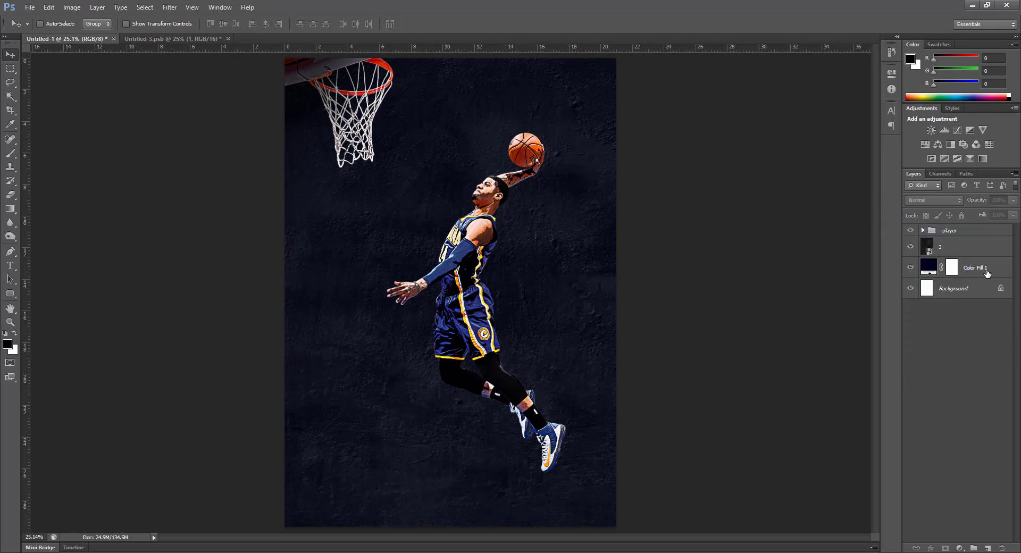
Step: Add the text "PAUL GEORGE" in 15 pt Myriad Pro on a text layer between layer 3 and the player group
click(964, 244)
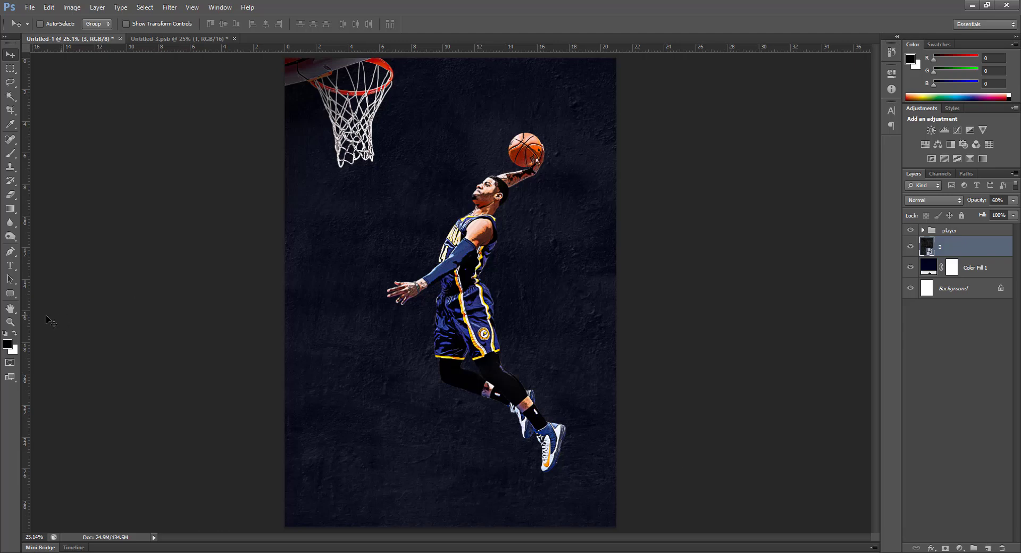
click(12, 269)
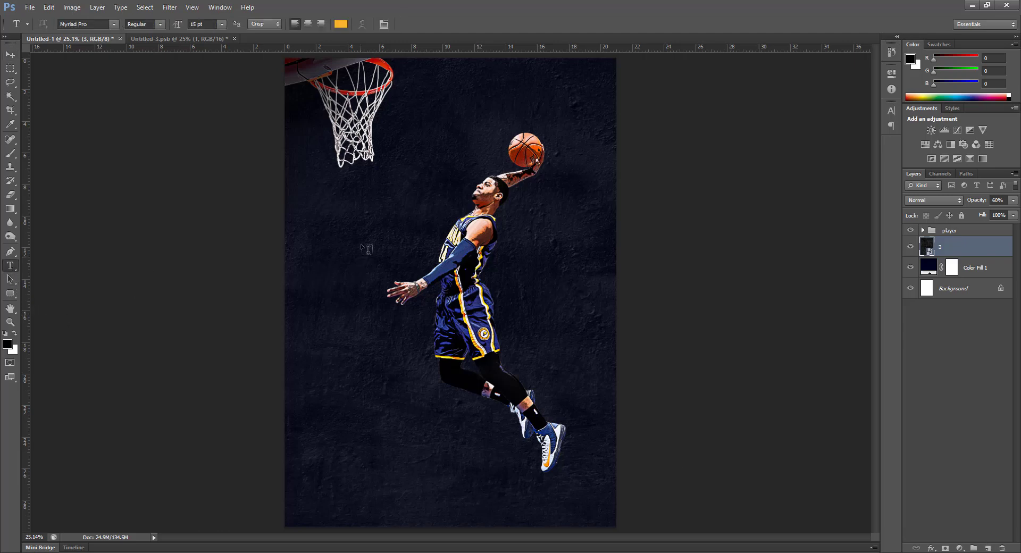
click(368, 226)
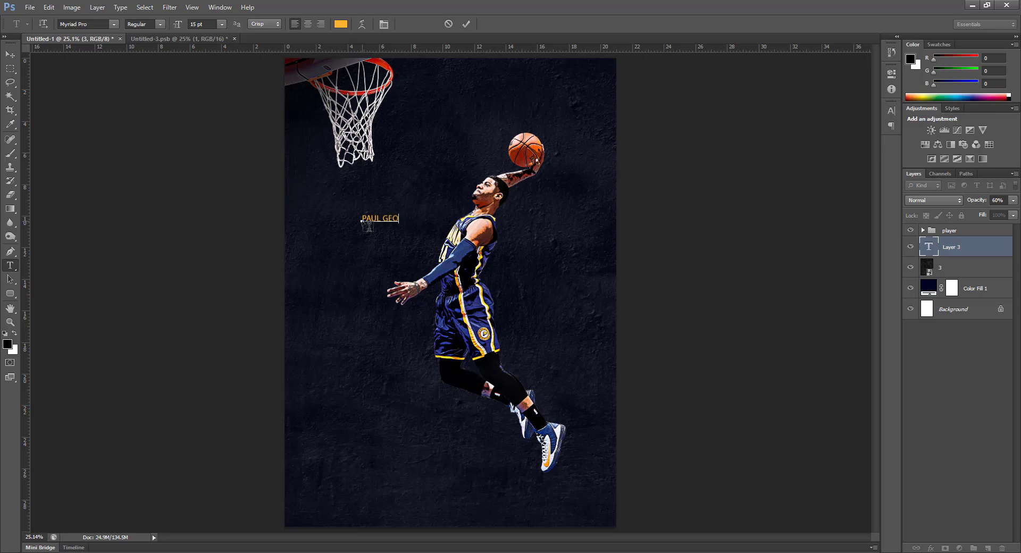
click(466, 24)
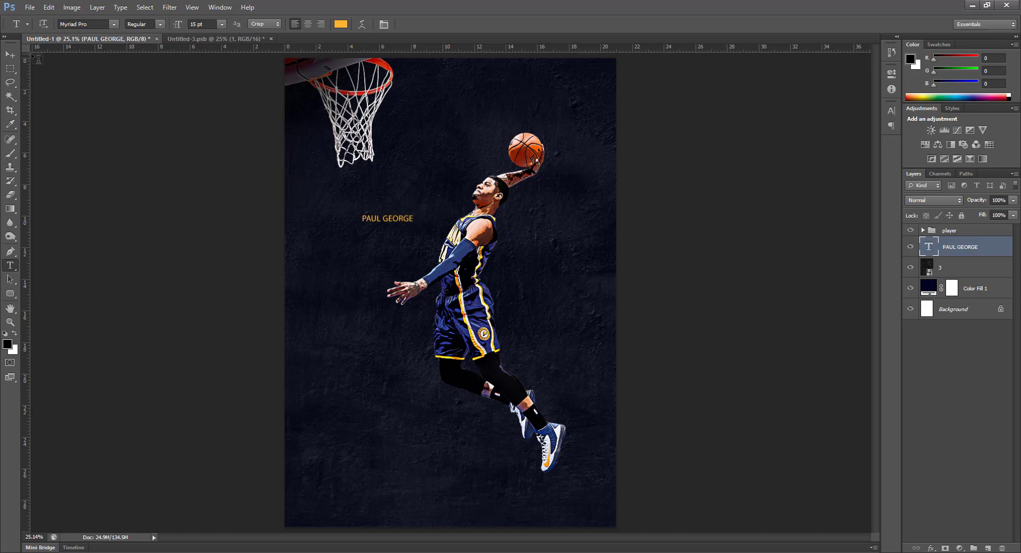
Step: Rotate the PAUL GEORGE text to read upwards and enlarge it to nearly the poster's full height behind the player
click(12, 55)
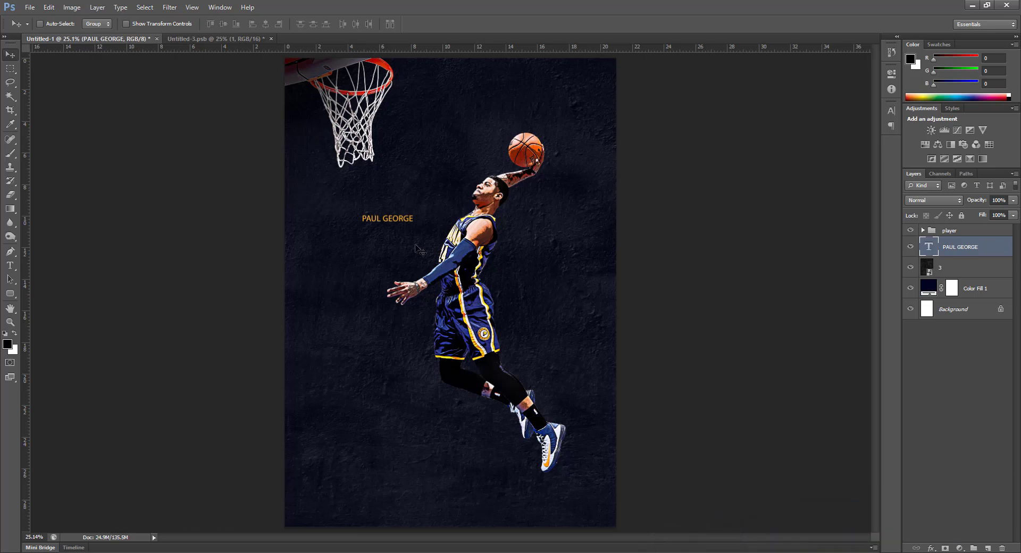
key(ctrl+t)
drag(429, 194, 360, 165)
drag(393, 245, 509, 394)
drag(375, 360, 451, 422)
drag(499, 472, 470, 477)
key(Return)
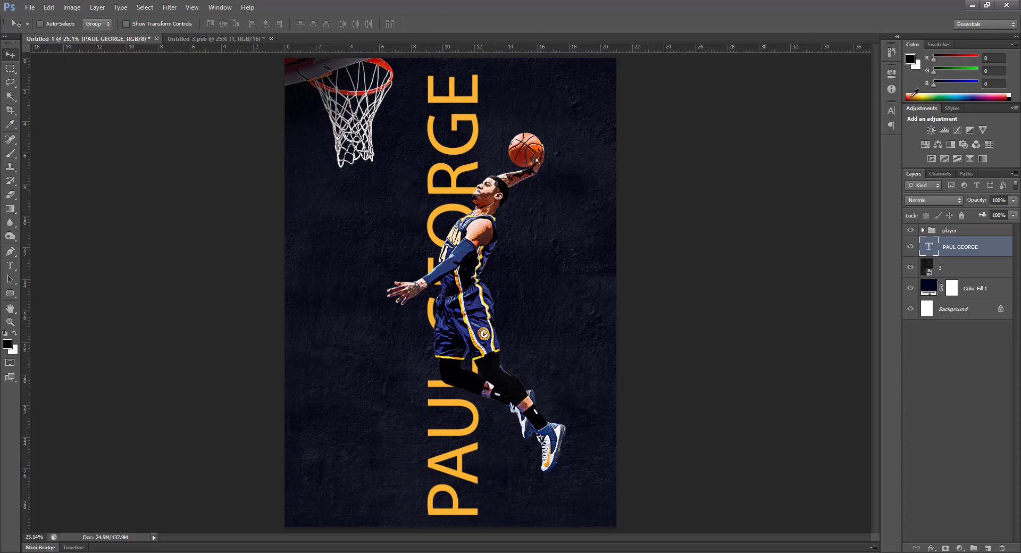
Step: Change the font of the PAUL GEORGE text to Demonized
click(891, 110)
click(824, 116)
click(808, 116)
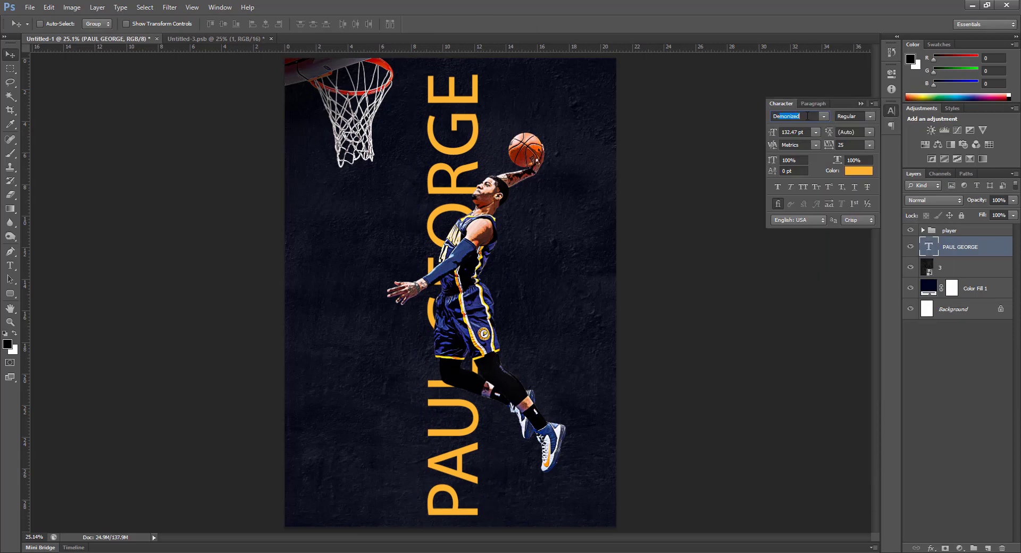
text(Dem)
key(Return)
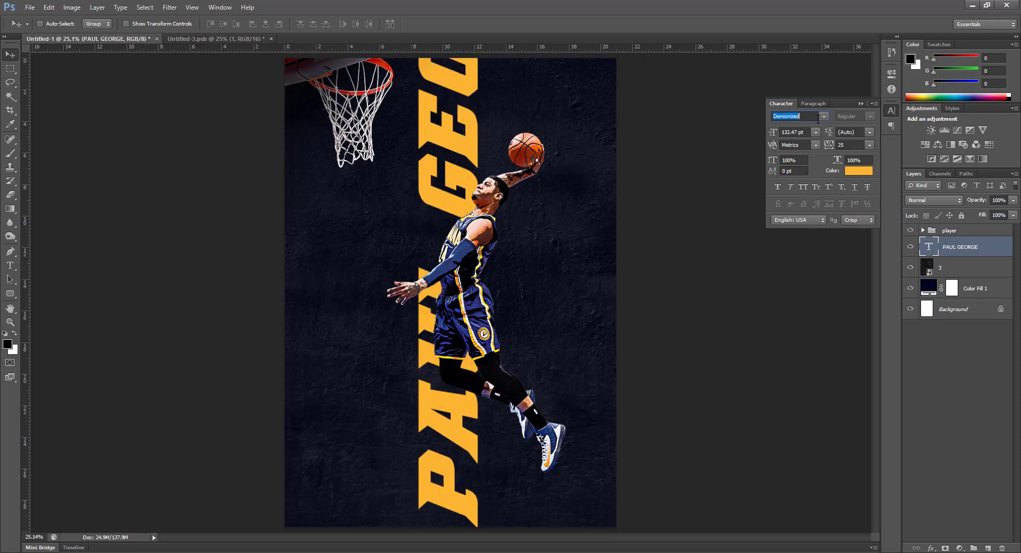
Step: Recolour the PAUL GEORGE text blue, starting from a blue sampled on the player's uniform and making it slightly brighter
click(858, 170)
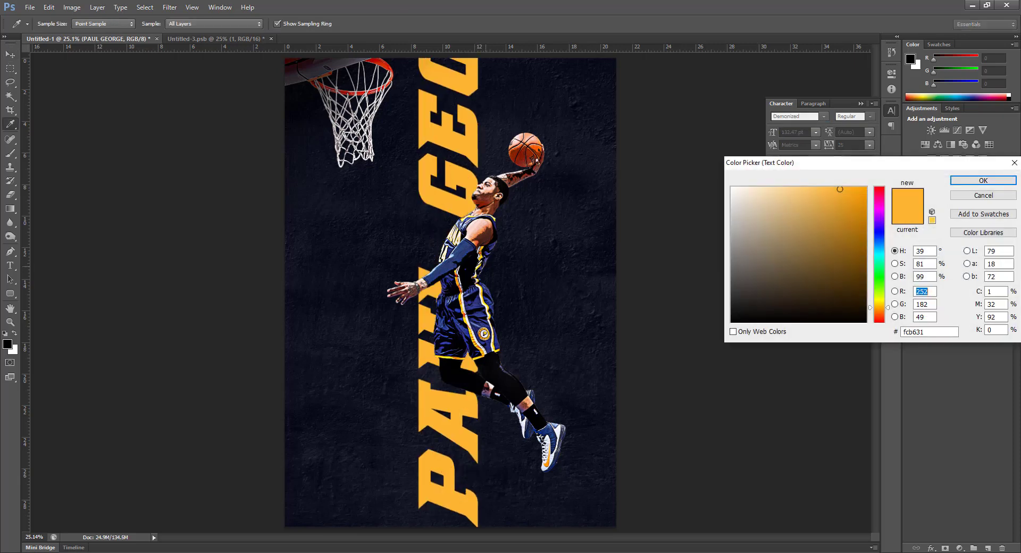
click(464, 247)
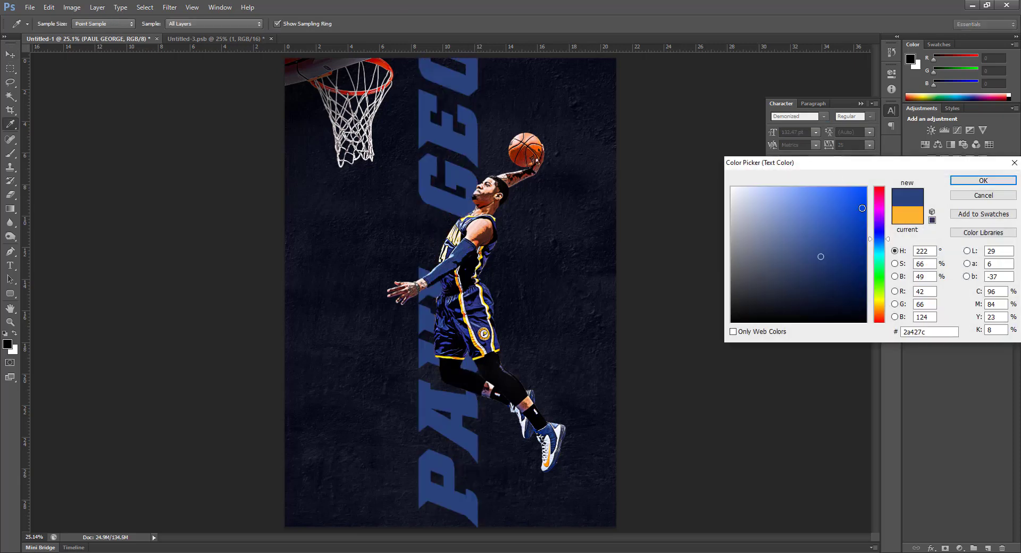
drag(862, 208, 905, 175)
click(865, 234)
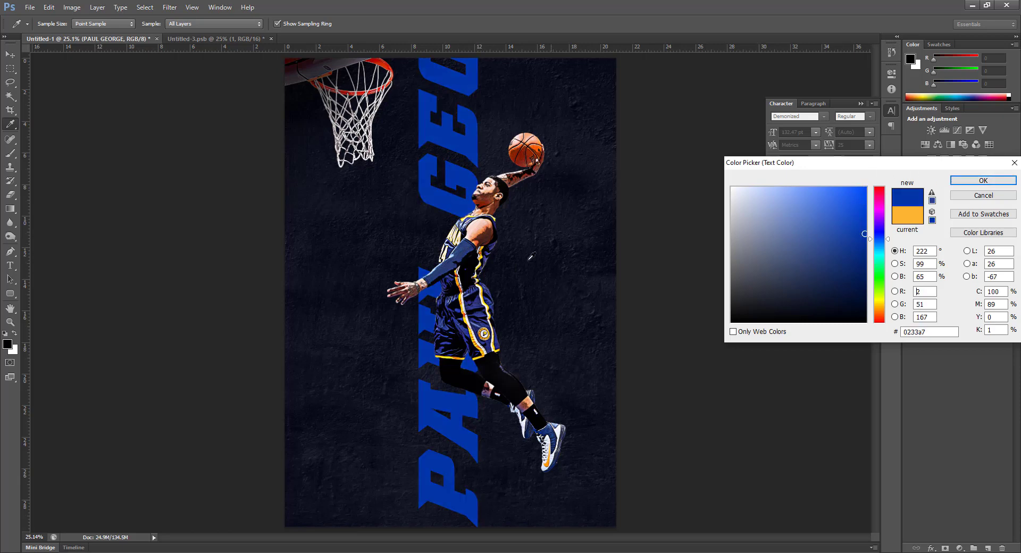
click(478, 264)
click(490, 301)
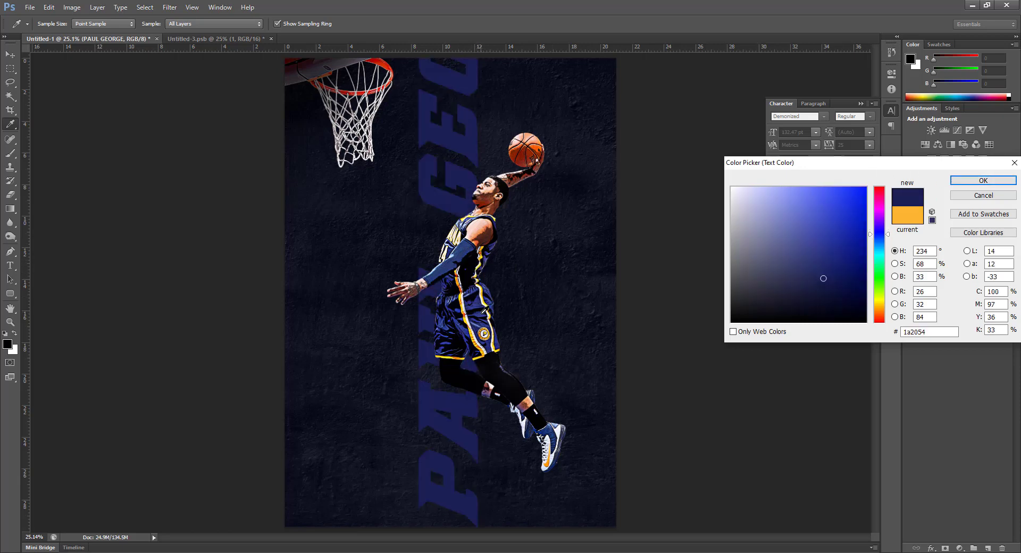
click(485, 311)
click(481, 312)
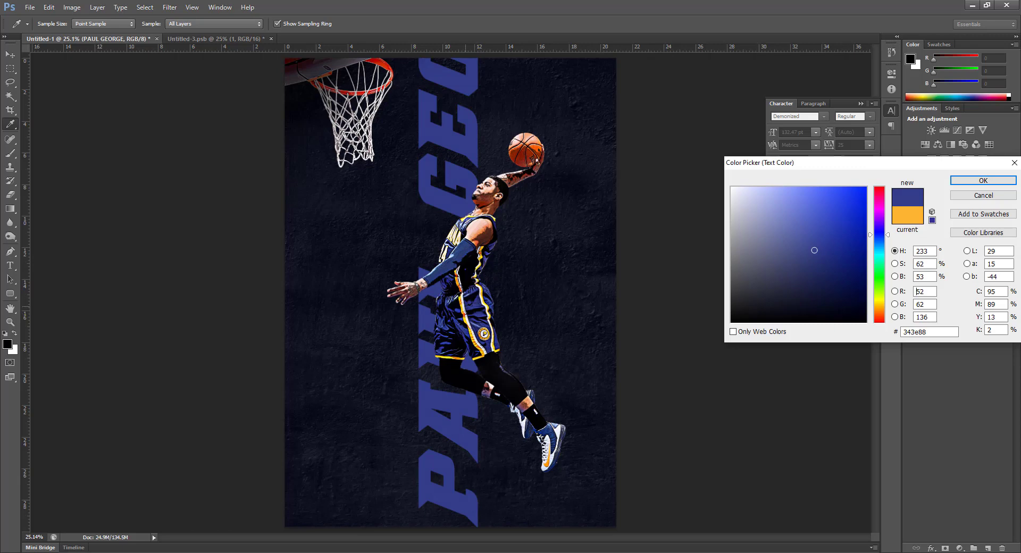
click(469, 327)
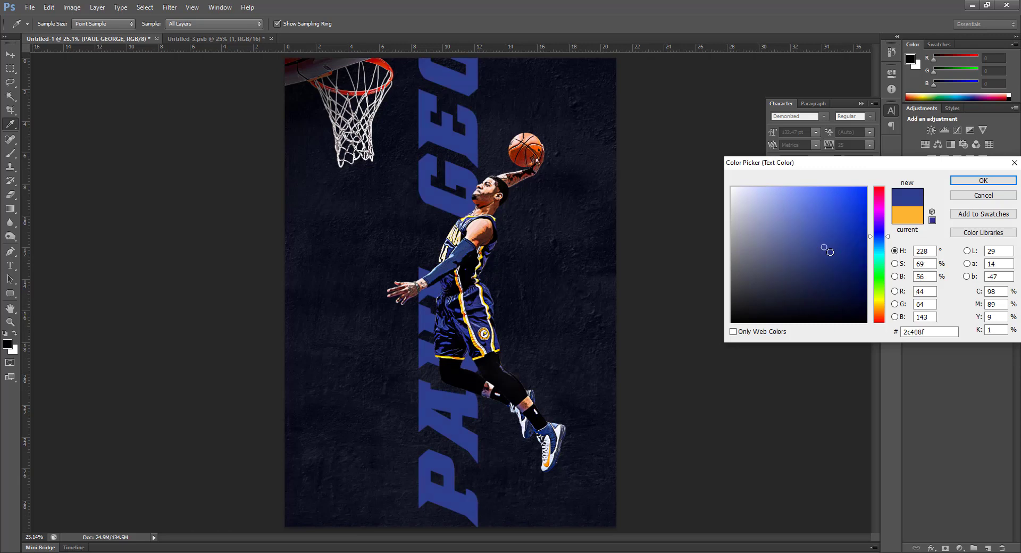
click(831, 239)
click(983, 180)
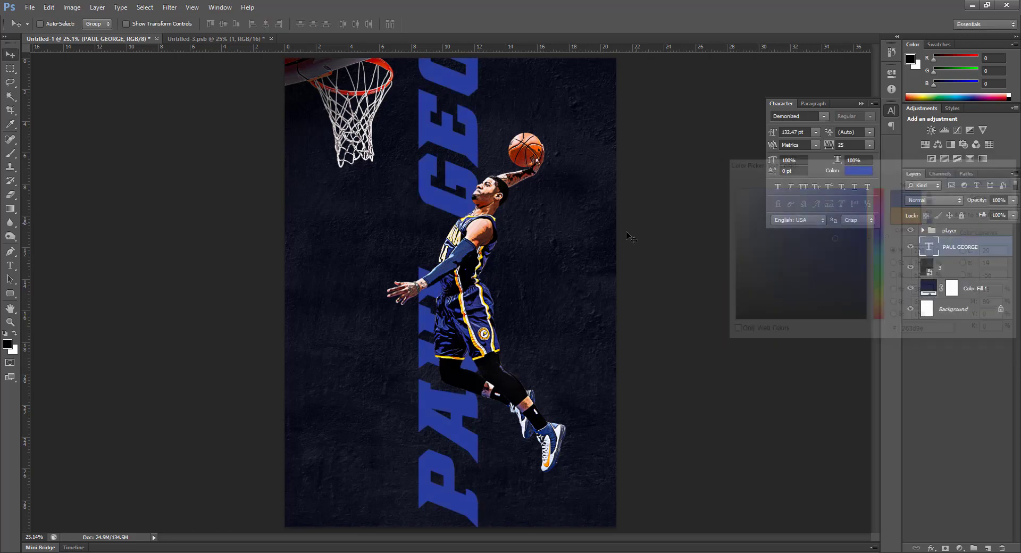
Step: Shrink the PAUL GEORGE text to about 84.66 pt so the whole name fits vertically on the poster, and shift it behind the player
key(ctrl+t)
drag(472, 170, 478, 195)
drag(482, 86, 482, 146)
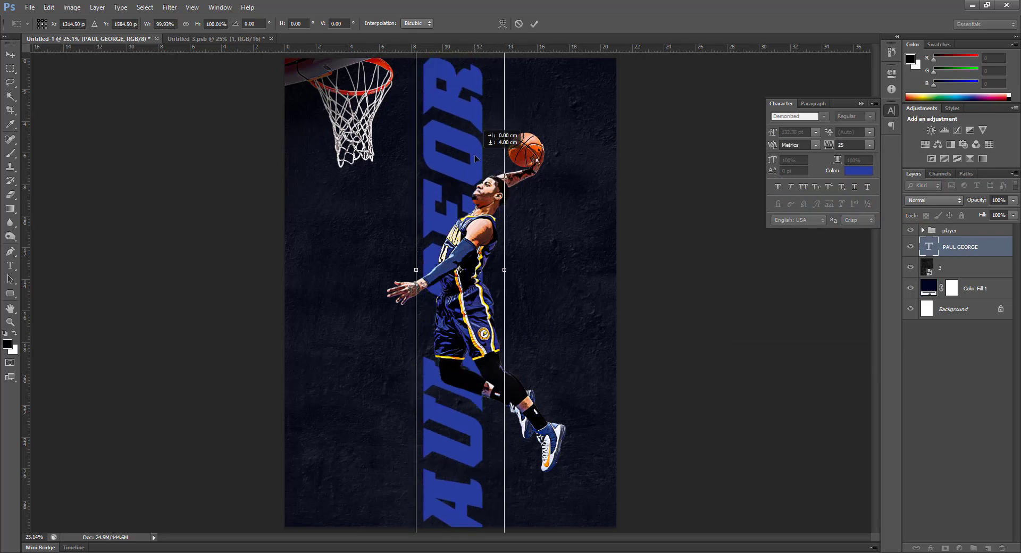
drag(468, 58, 481, 177)
drag(518, 75, 510, 136)
drag(485, 190, 483, 120)
drag(505, 70, 504, 95)
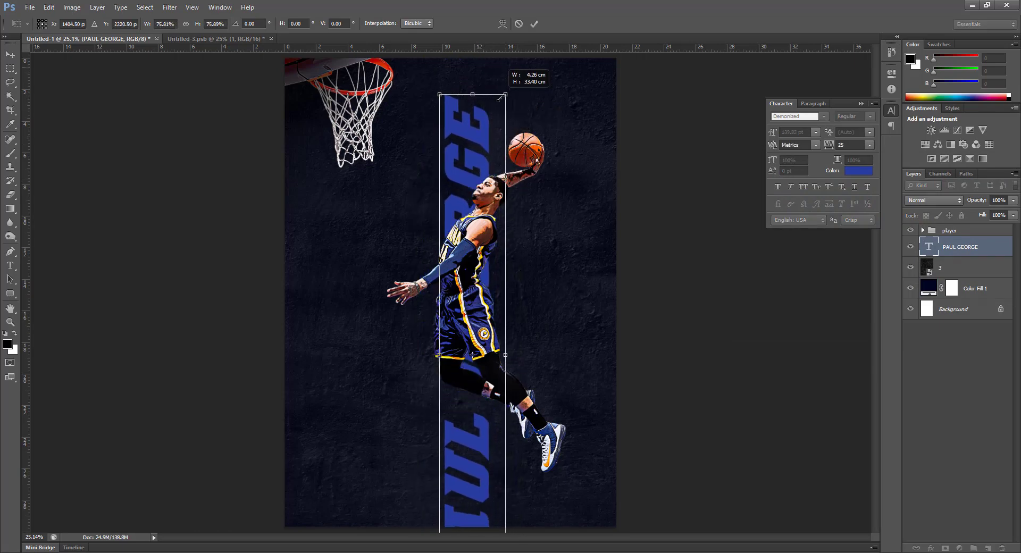
drag(477, 157, 475, 110)
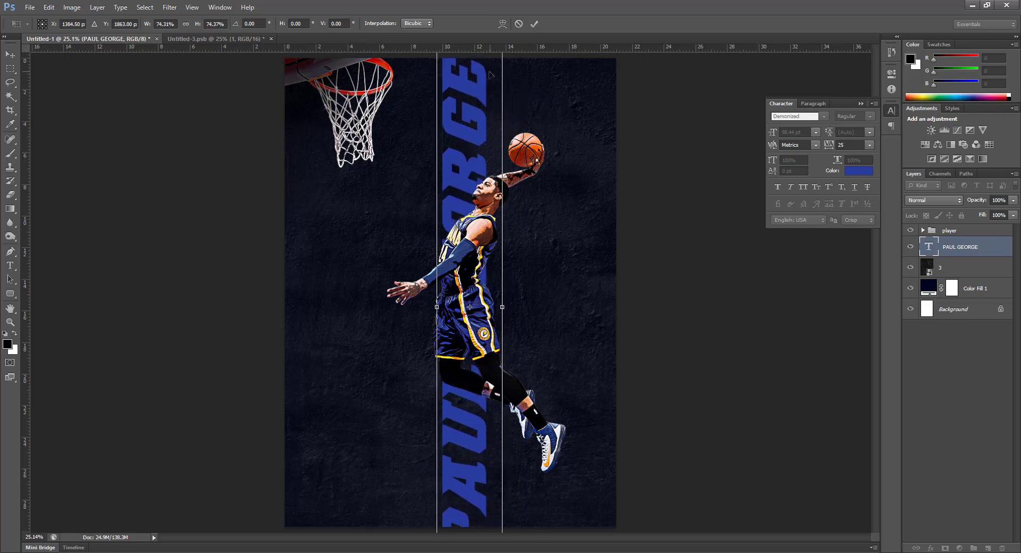
drag(489, 70, 496, 127)
drag(453, 189, 436, 142)
key(Return)
Step: Delete the word GEORGE from the vertical text so that only PAUL is left
key(t)
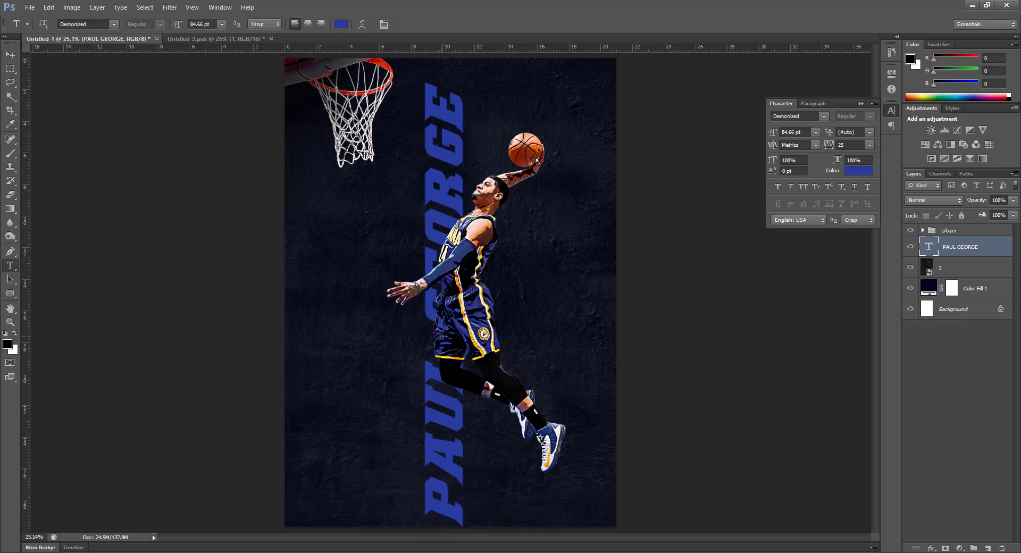
drag(441, 334, 464, 68)
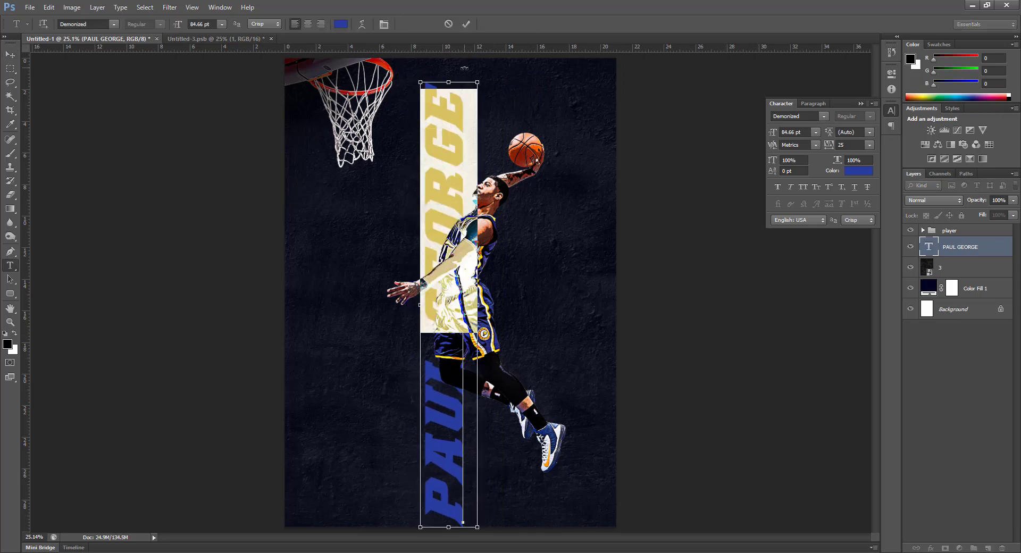
key(BackSpace)
Step: Enlarge the vertical PAUL text to about 228 pt, nearly the poster's full height, and position it behind the player
click(10, 54)
drag(447, 261, 405, 86)
key(ctrl+t)
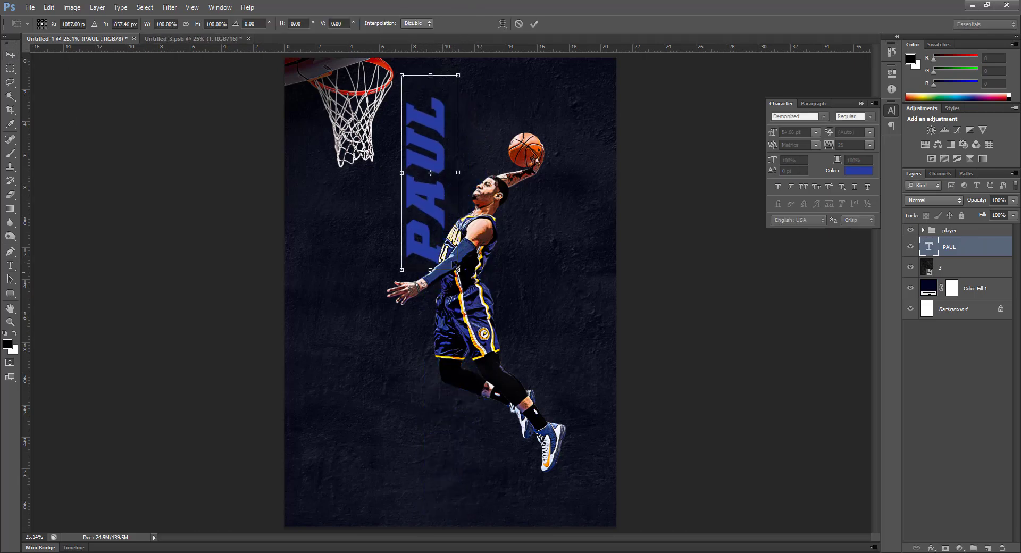
drag(458, 270, 626, 488)
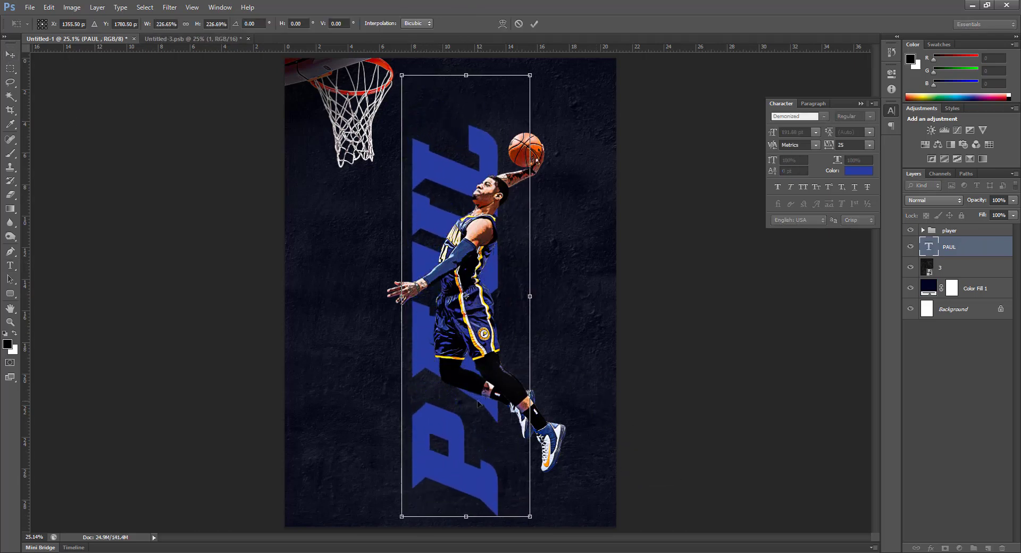
drag(472, 400, 464, 363)
drag(523, 478, 569, 503)
mouse_move(477, 459)
mouse_down()
mouse_move(468, 430)
mouse_move(491, 444)
mouse_up()
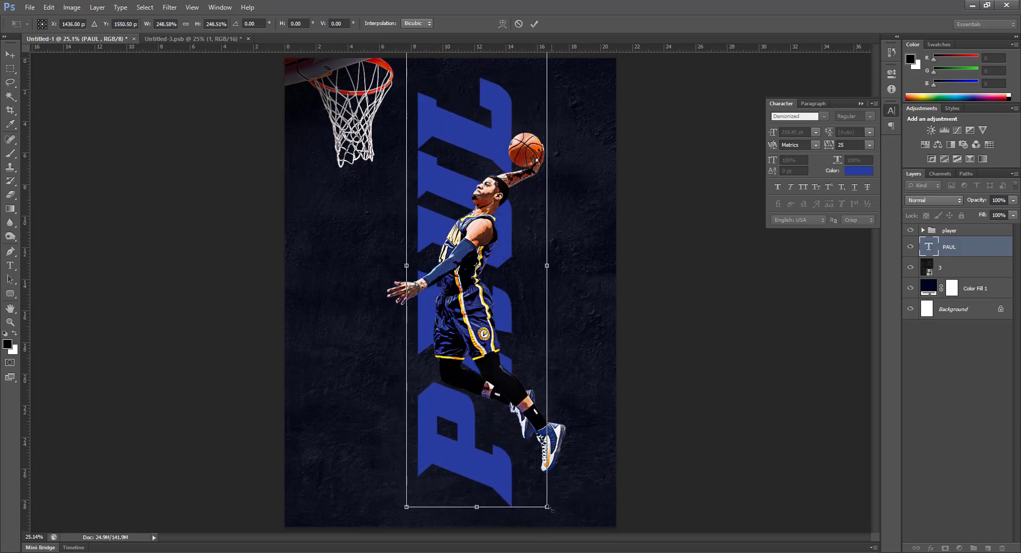
drag(550, 509, 556, 528)
drag(452, 471, 457, 471)
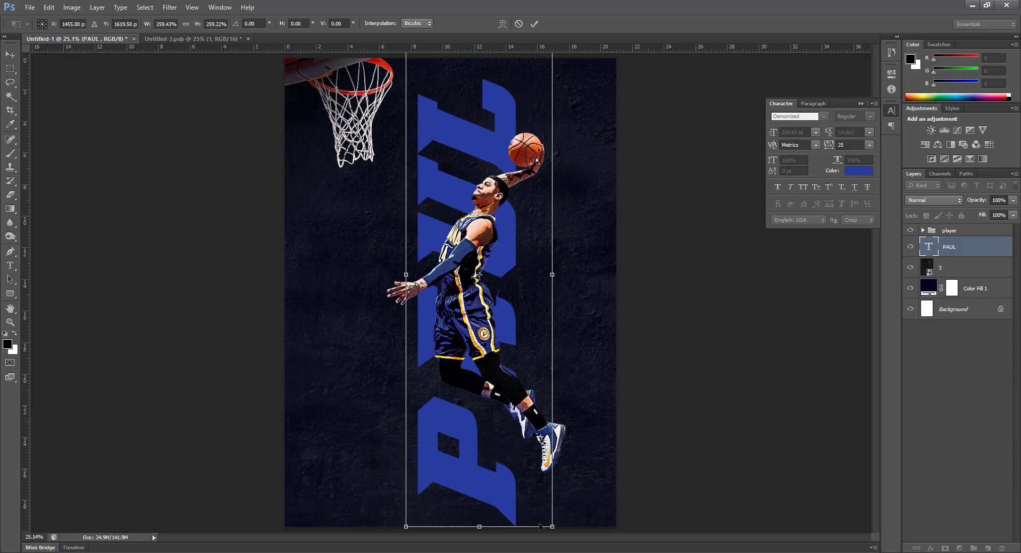
mouse_move(552, 527)
mouse_down()
mouse_move(557, 511)
mouse_move(571, 525)
mouse_up()
key(Return)
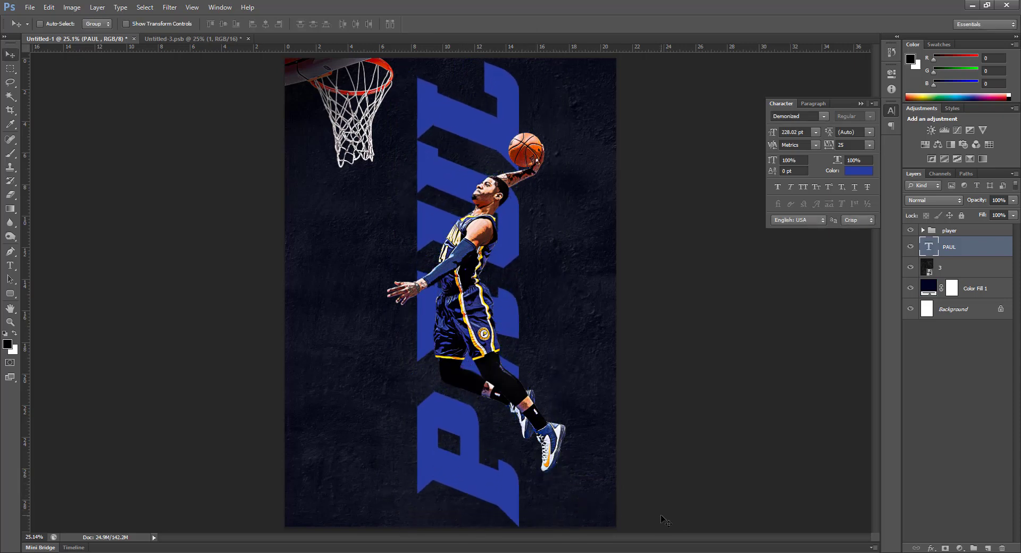
drag(515, 460, 510, 460)
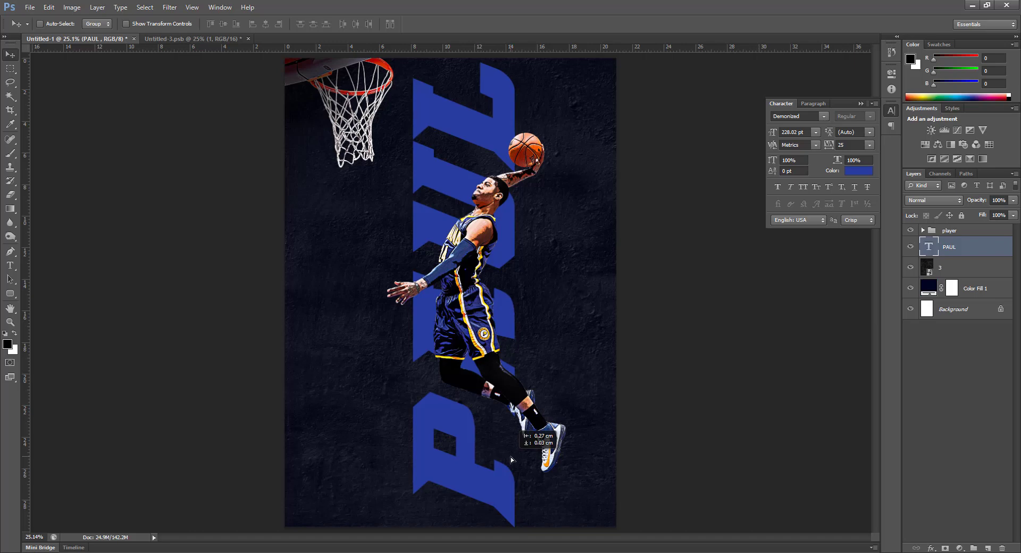
Step: Recolour the PAUL text light purple, 8e67ff
click(857, 170)
mouse_move(881, 231)
mouse_down()
mouse_move(846, 218)
mouse_move(868, 174)
mouse_up()
mouse_move(855, 214)
mouse_down()
mouse_move(839, 216)
mouse_move(814, 179)
mouse_move(812, 187)
mouse_up()
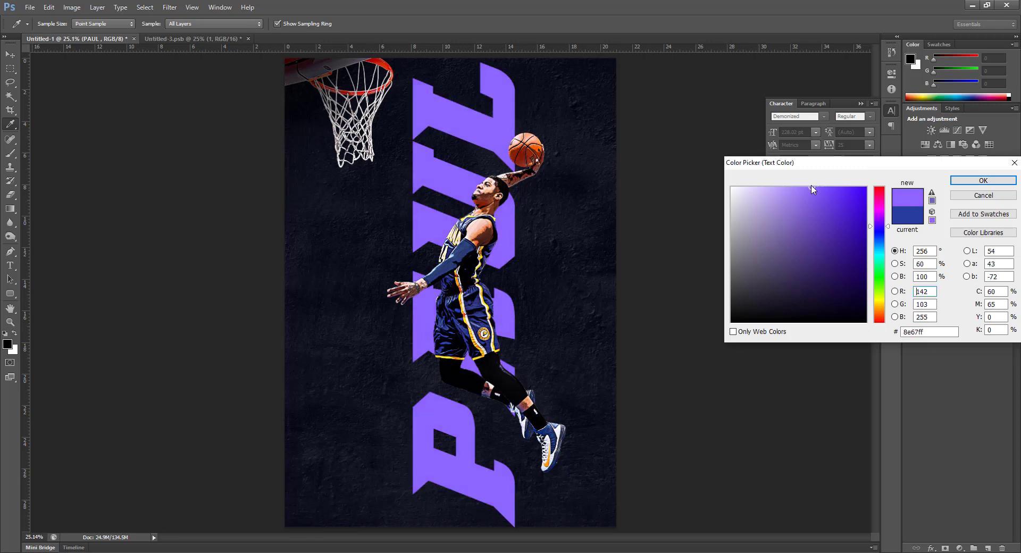
click(983, 180)
Step: Recolour the PAUL text orange, f19705, by sampling the trim on the player's shorts
click(851, 171)
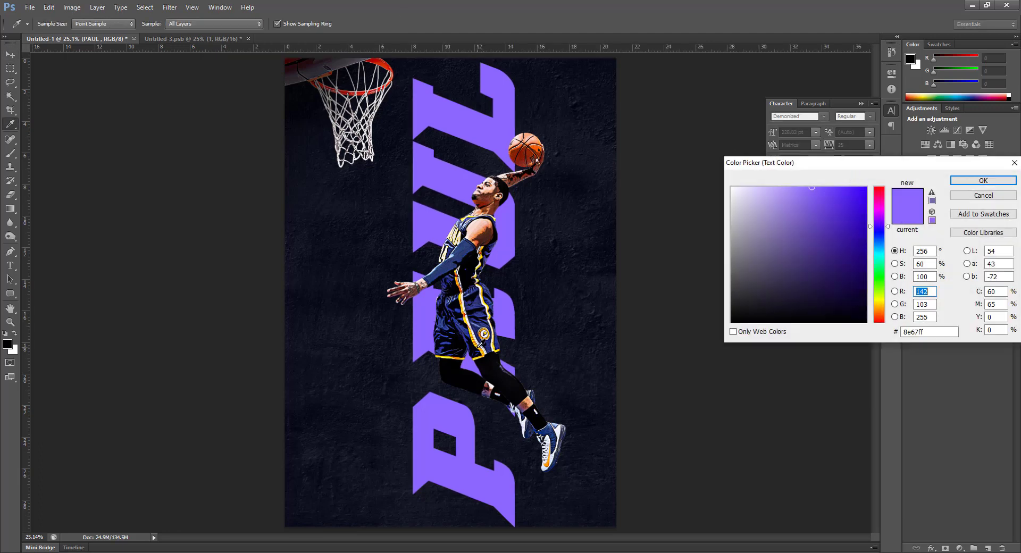
click(480, 344)
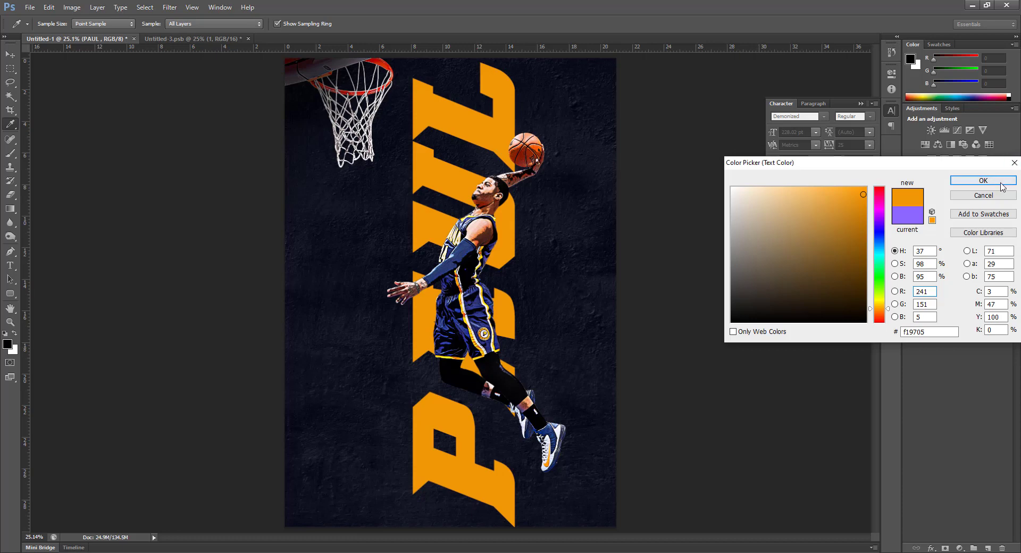
click(984, 180)
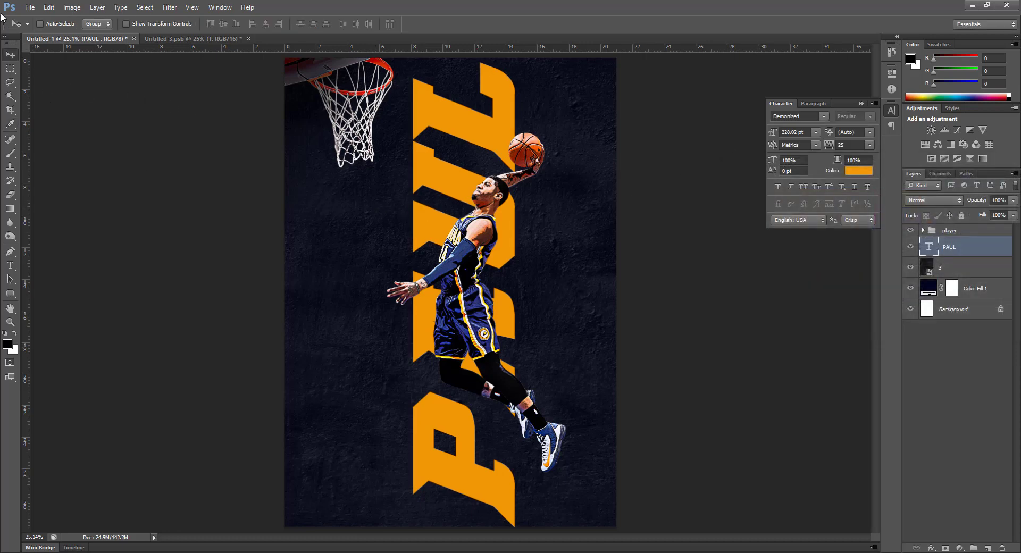
click(861, 103)
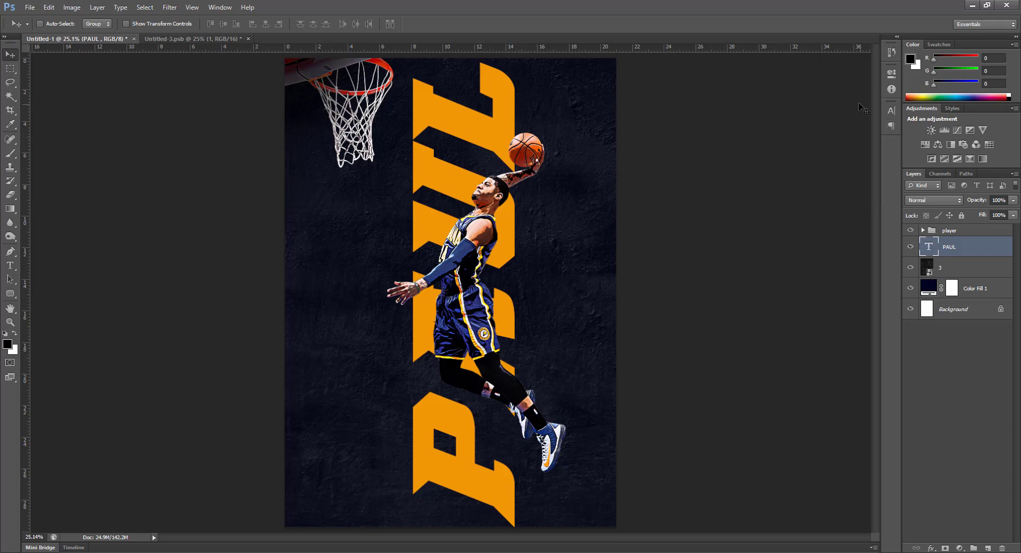
Step: Add the text GEORGE in 15 pt Demonized on its own text layer above the PAUL layer
key(t)
click(344, 289)
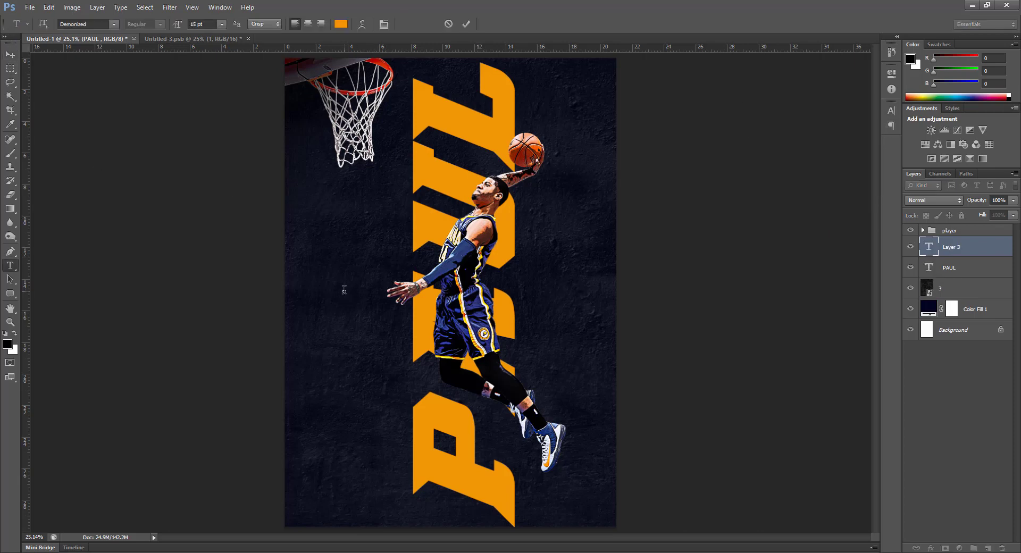
text(GEORGE)
click(466, 24)
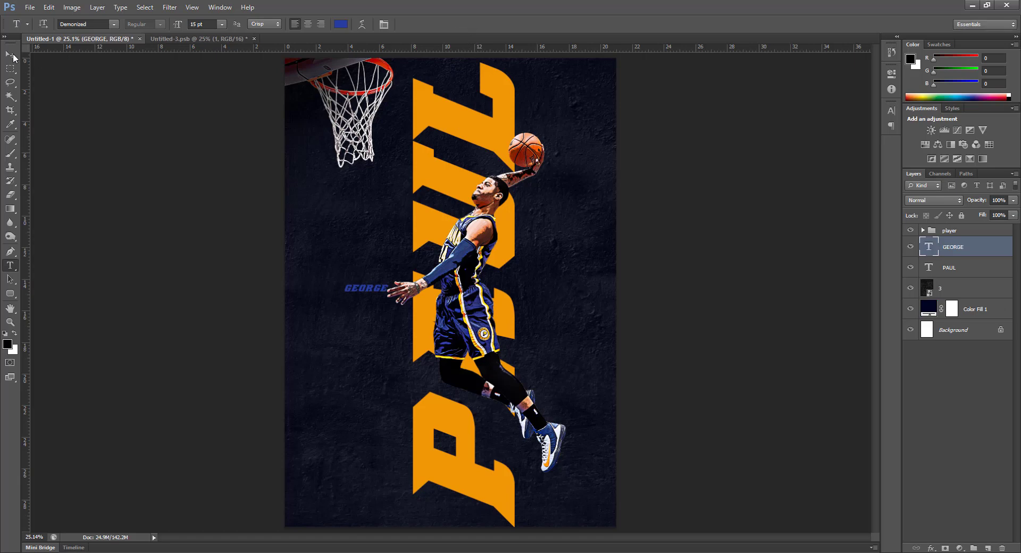
Step: Rotate the GEORGE text by -90° to read upwards, scale it to about 19.57 pt and place it above the basketball beside the L
key(v)
key(ctrl+t)
drag(411, 263, 570, 102)
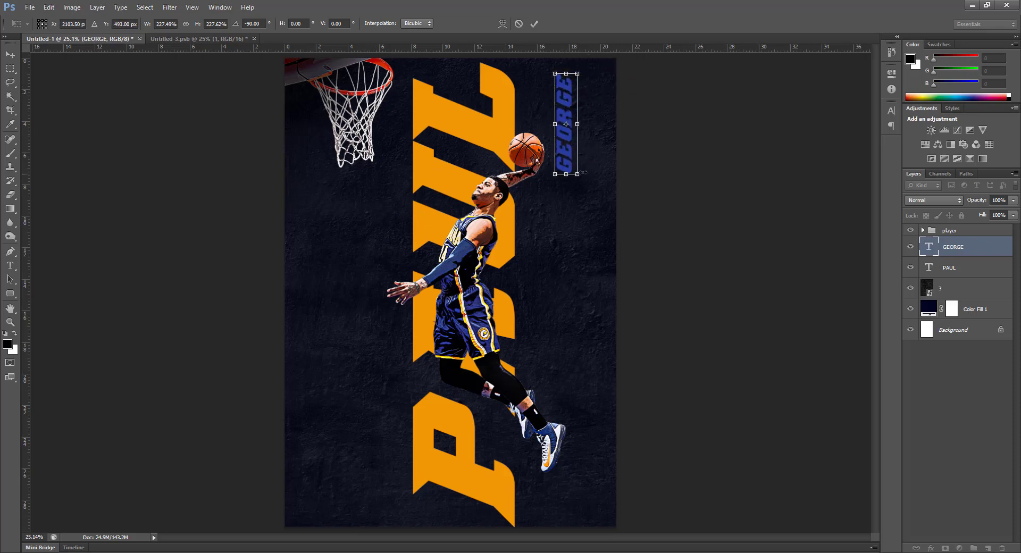
drag(581, 176, 524, 121)
key(Return)
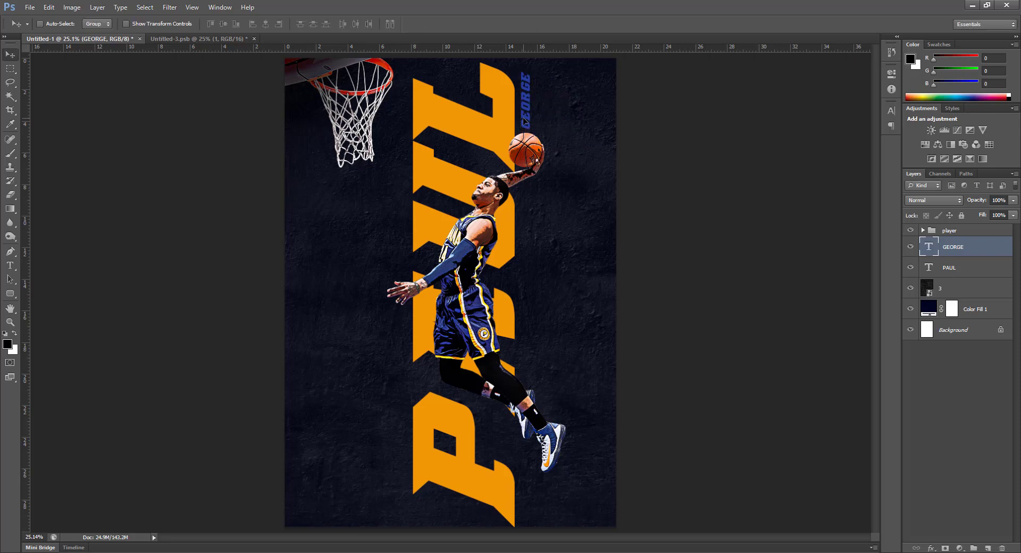
Step: Recolour the GEORGE text orange, f19705, to match PAUL
click(892, 110)
click(864, 171)
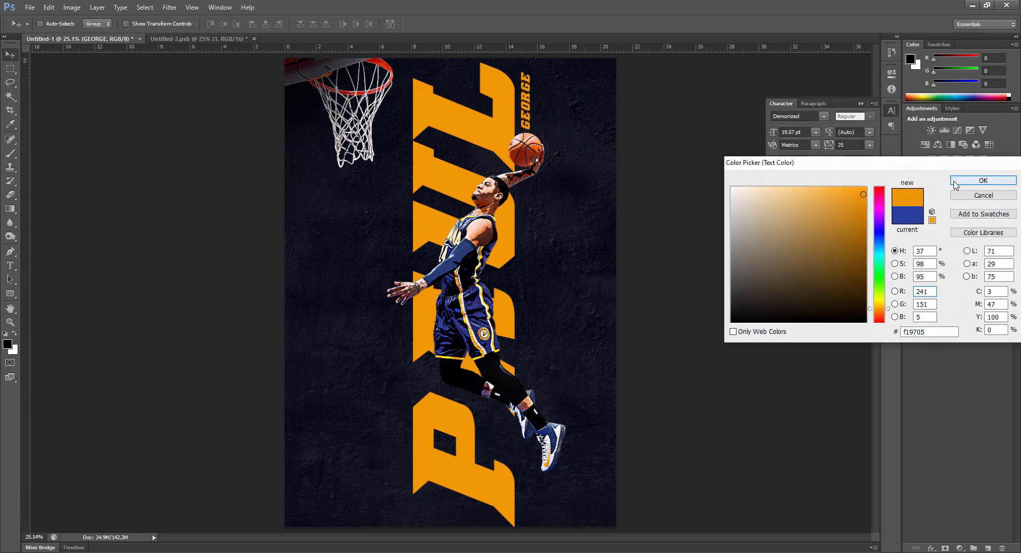
click(955, 182)
click(861, 104)
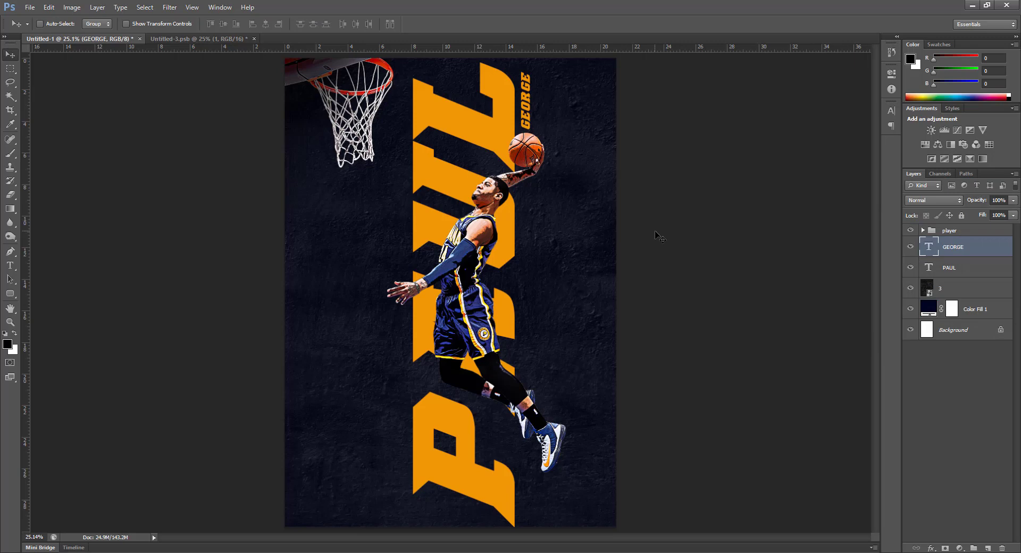
Step: Try the Dissolve blend mode on Layer 2 in the player group and return the layer to Normal
key(ctrl+minus)
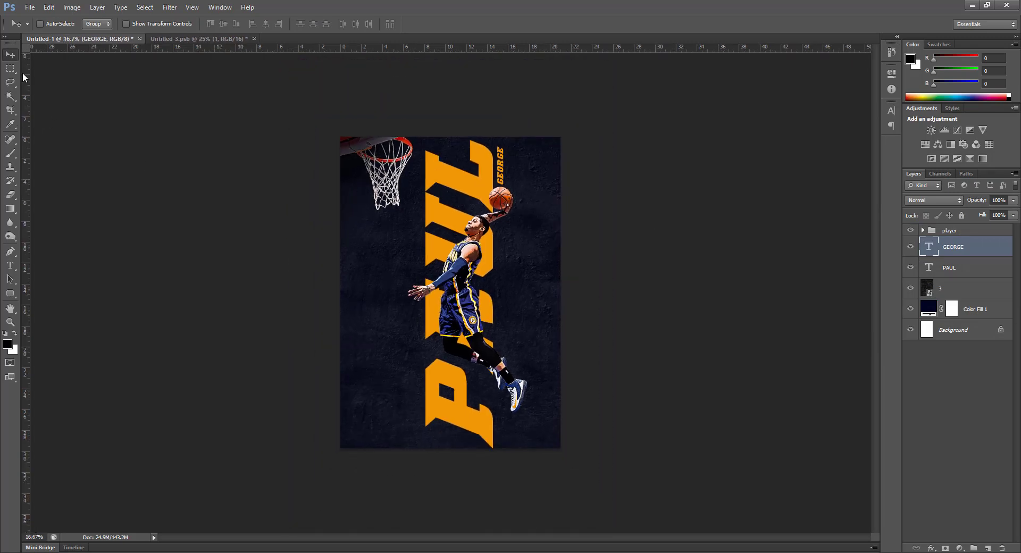
click(923, 230)
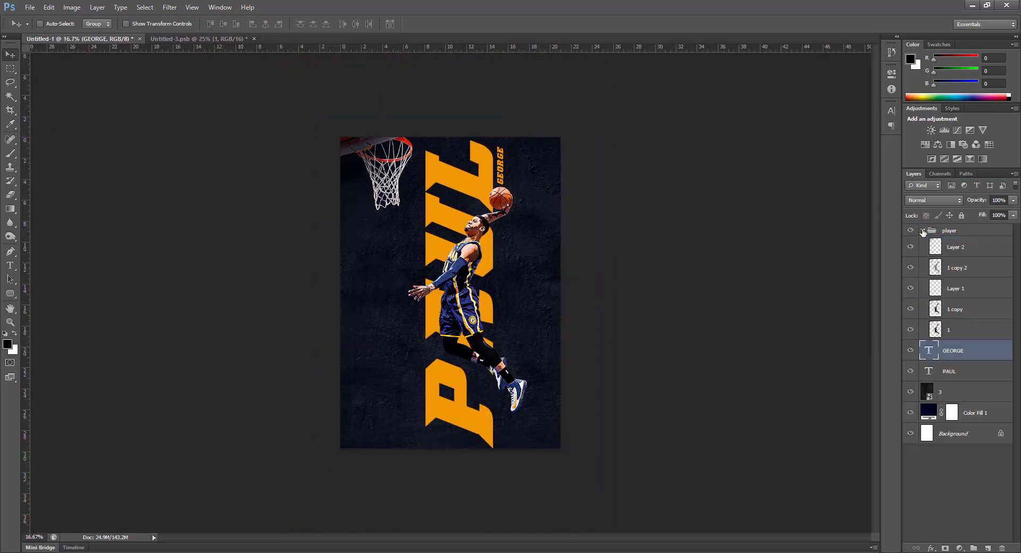
click(960, 247)
click(934, 200)
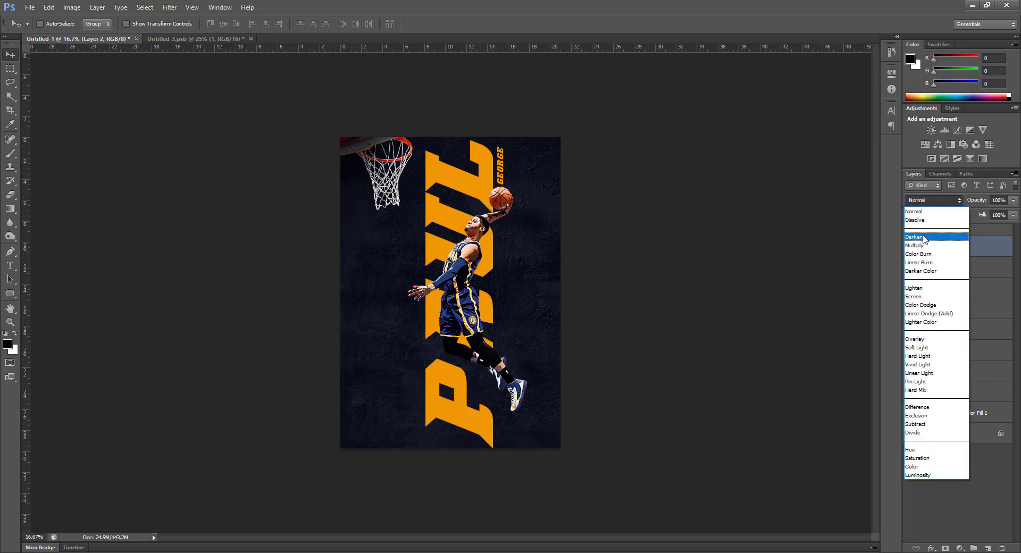
click(924, 220)
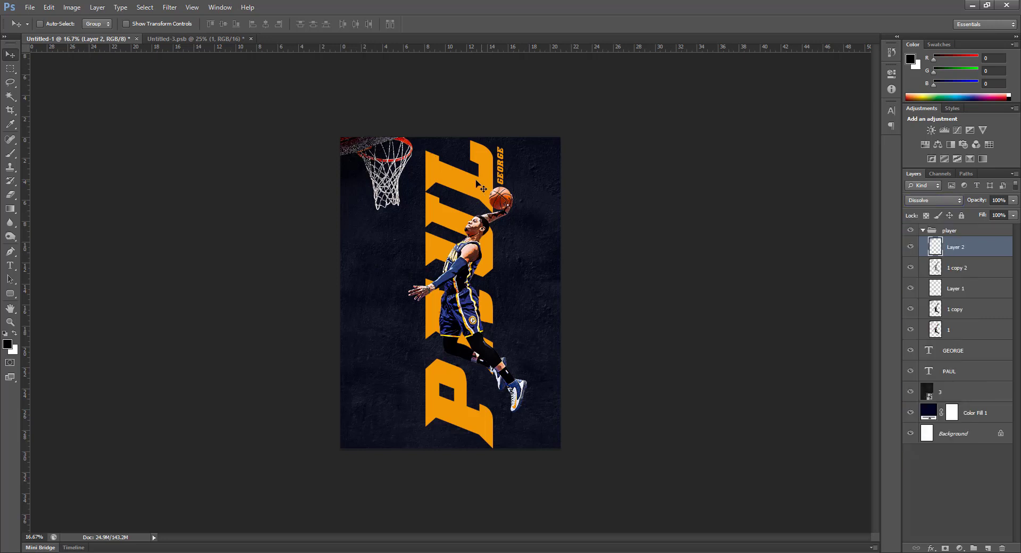
mouse_move(982, 201)
mouse_down()
mouse_move(945, 204)
mouse_move(984, 207)
mouse_up()
click(945, 205)
click(939, 219)
key(Up)
Step: Rasterize the PAUL text layer and apply Add Noise with Uniform distribution, raising the amount slightly above 14.76%
click(969, 360)
click(971, 374)
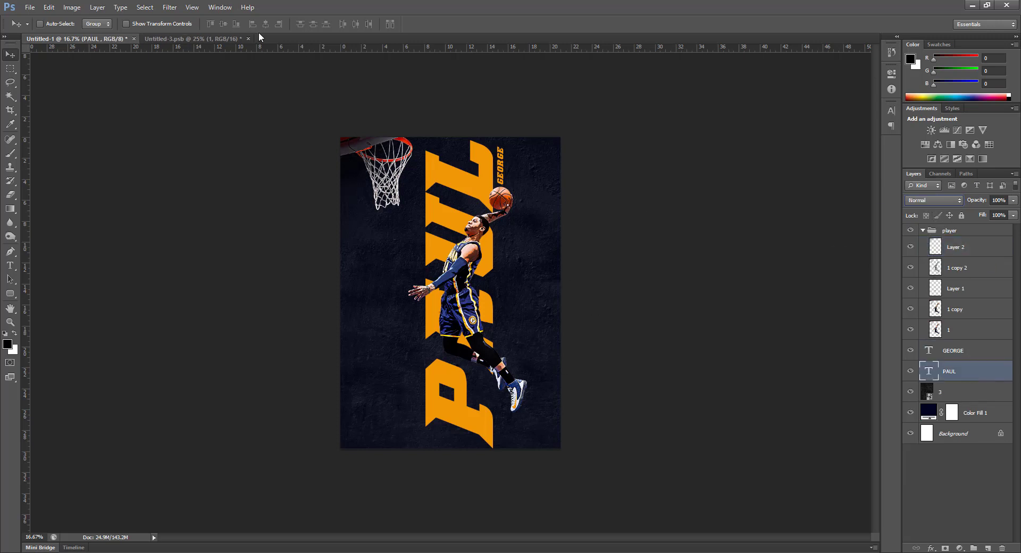
click(170, 7)
mouse_move(213, 134)
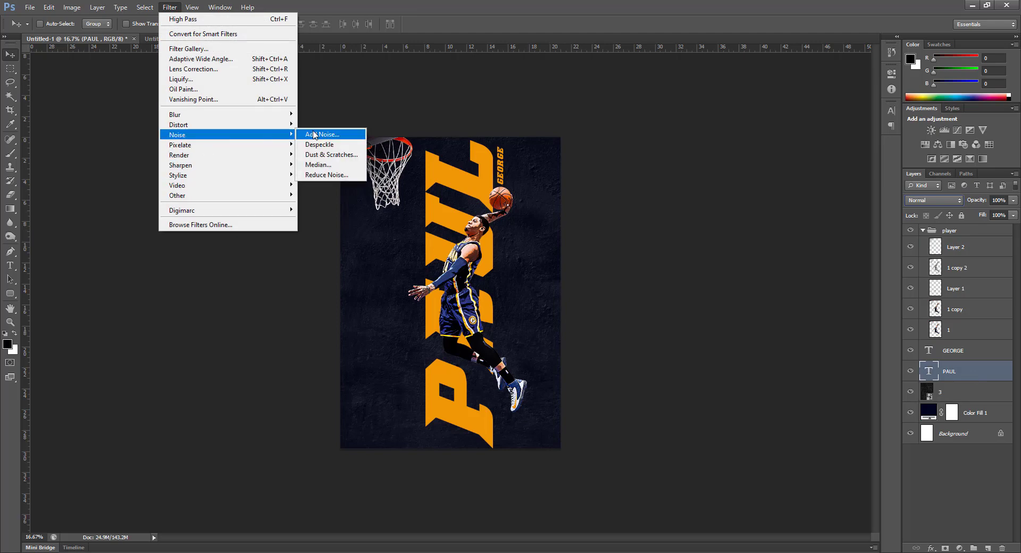
click(325, 136)
click(489, 216)
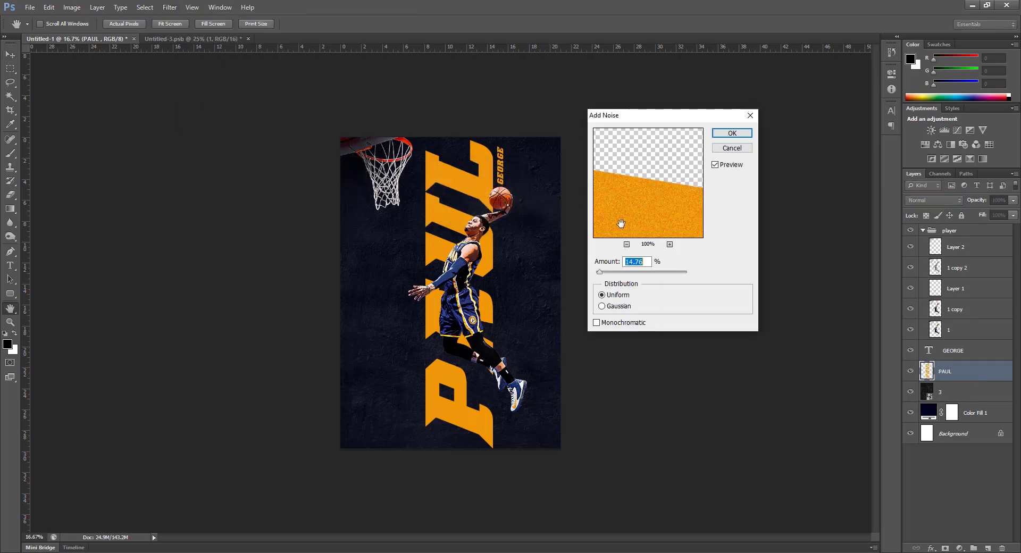
drag(600, 272, 604, 276)
click(732, 133)
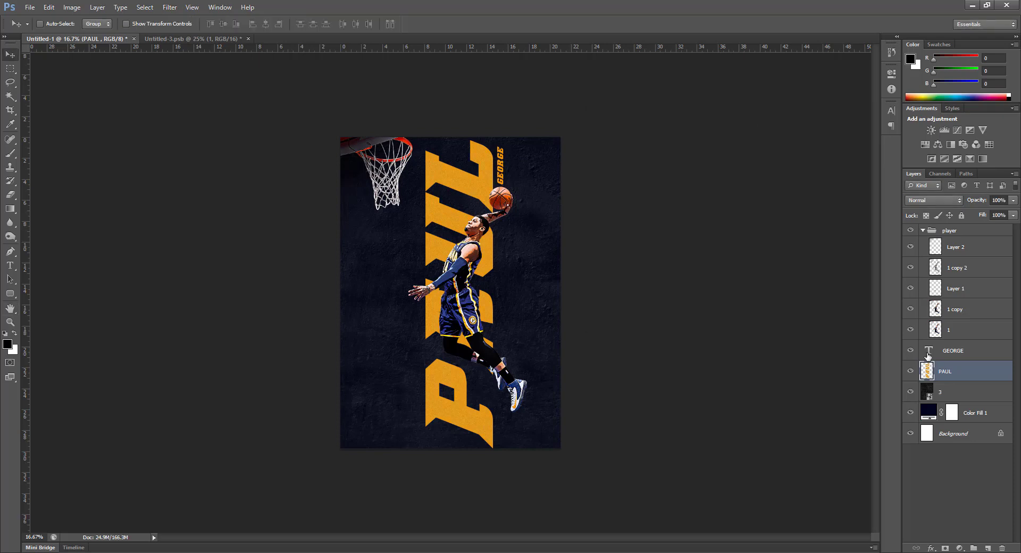
Step: Rasterize the GEORGE text layer and apply the same noise filter to it
key(alt+bracketright)
click(169, 7)
click(178, 18)
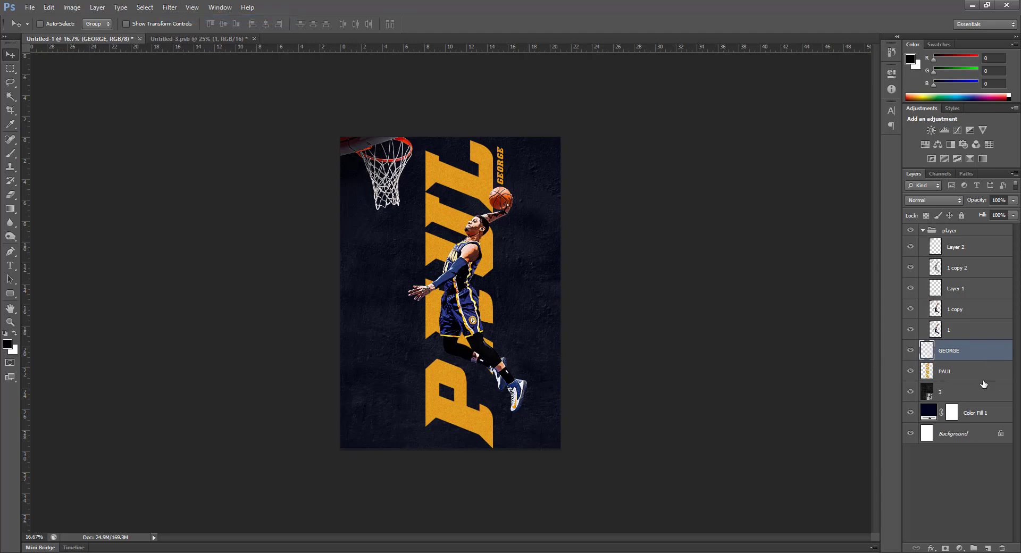
Step: Add the number 13 in orange 15 pt Demonized on a text layer in the empty area beside the player's outstretched hand
key(ctrl+0)
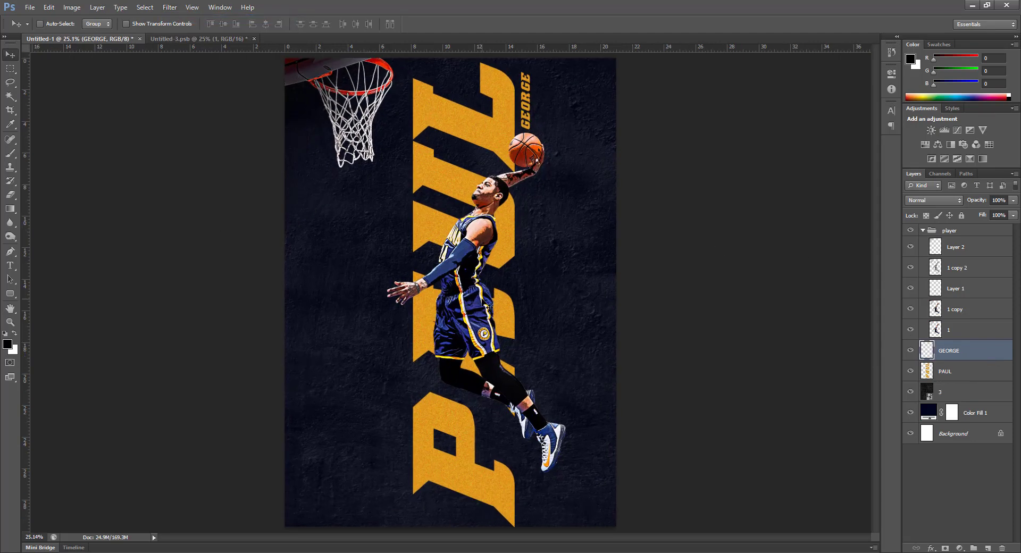
click(9, 265)
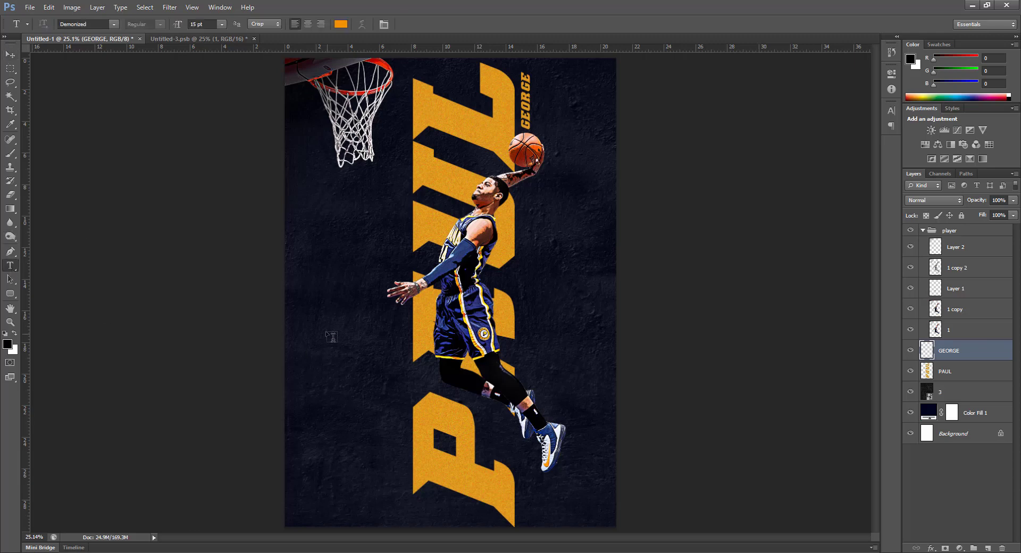
click(321, 334)
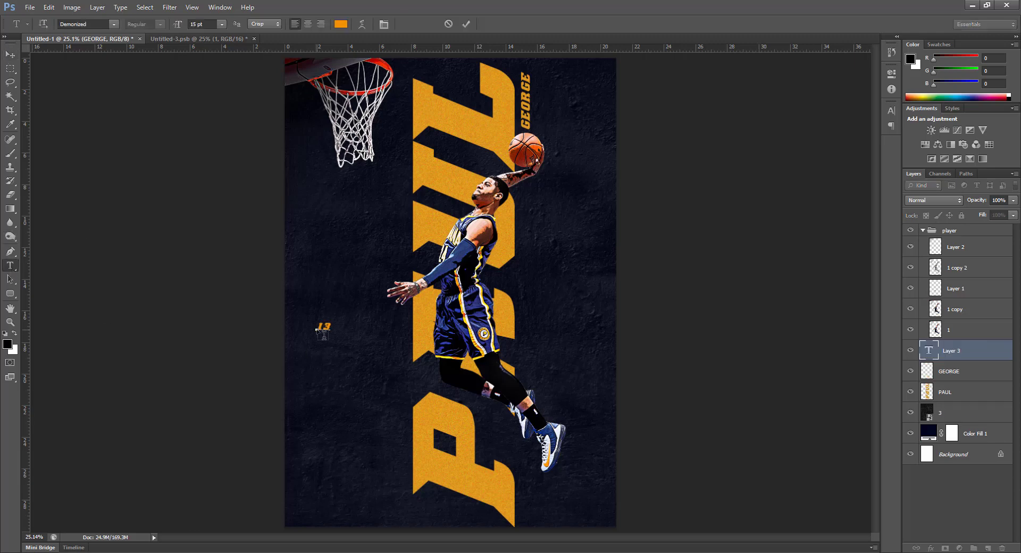
text(13)
click(466, 24)
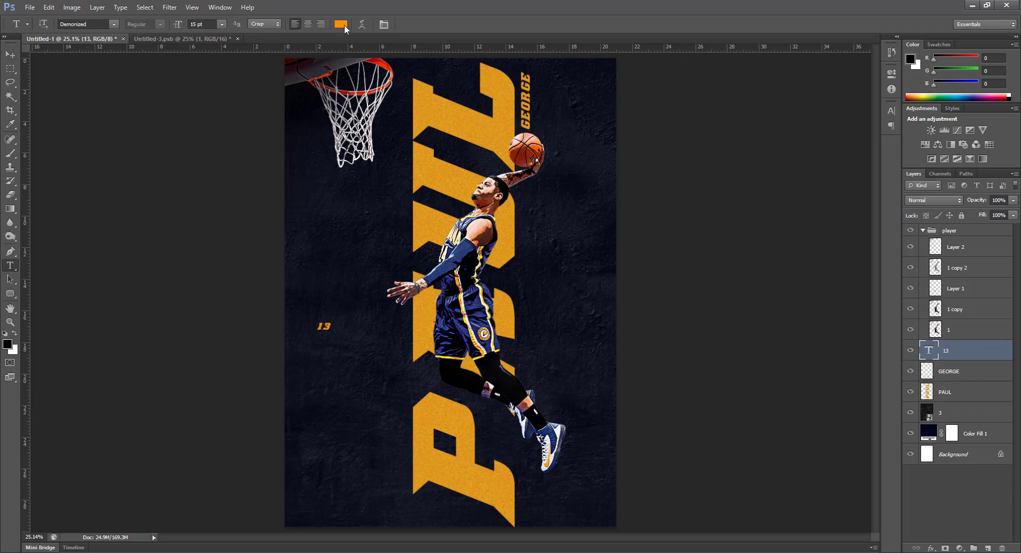
Step: Recolor the 13 text white and rotate it 90 degrees counterclockwise so it reads upward like the PAUL lettering
click(341, 24)
click(731, 184)
click(983, 177)
click(9, 54)
key(ctrl+t)
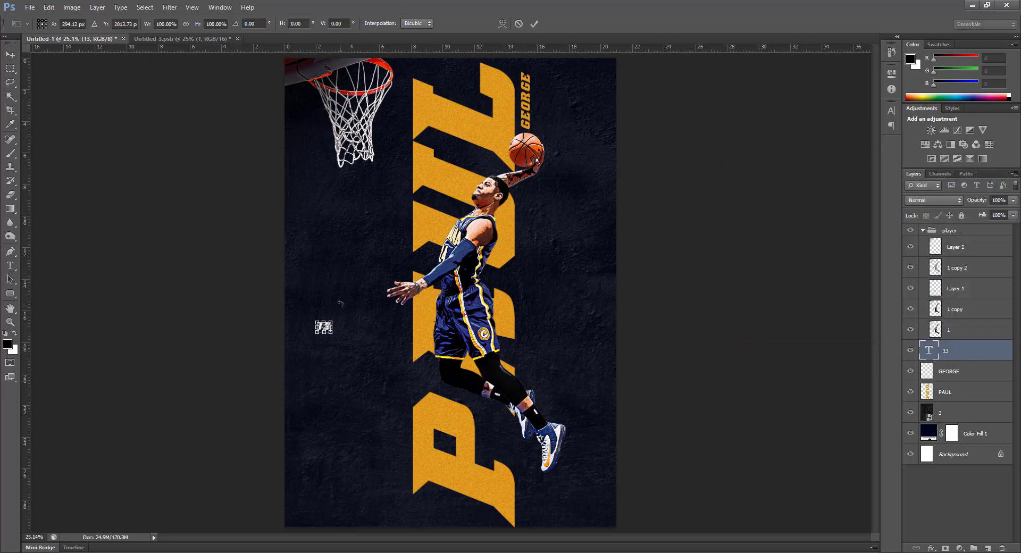
drag(348, 306, 309, 282)
key(Return)
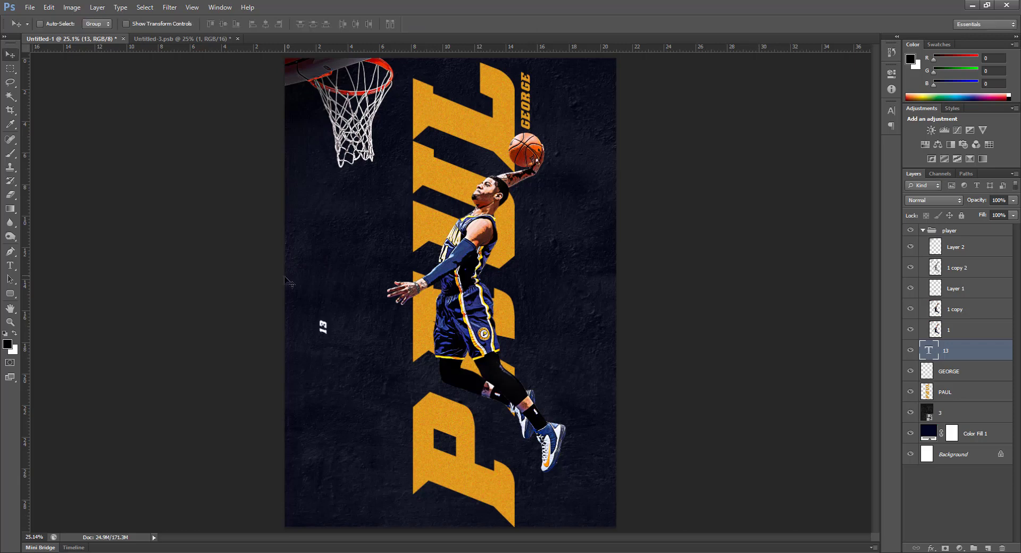
Step: Move the 13 to the foot of the letter P and enlarge it to 29.35 pt
drag(366, 343, 456, 506)
key(ctrl+t)
key(Return)
key(ctrl+t)
key(Return)
Step: Try spreading the digits of the 13 text apart by inserting spaces between them
key(t)
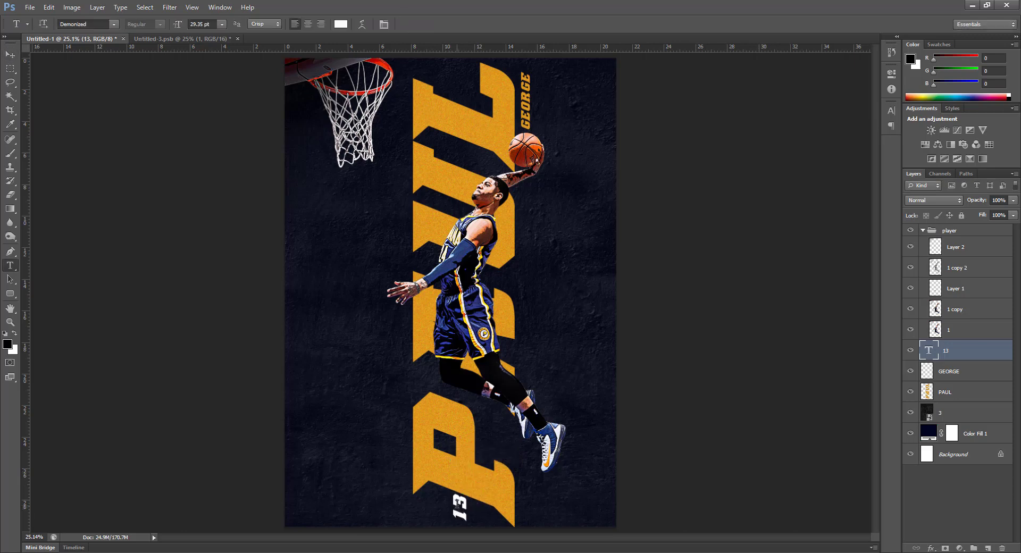
click(456, 503)
key(Return)
key(BackSpace)
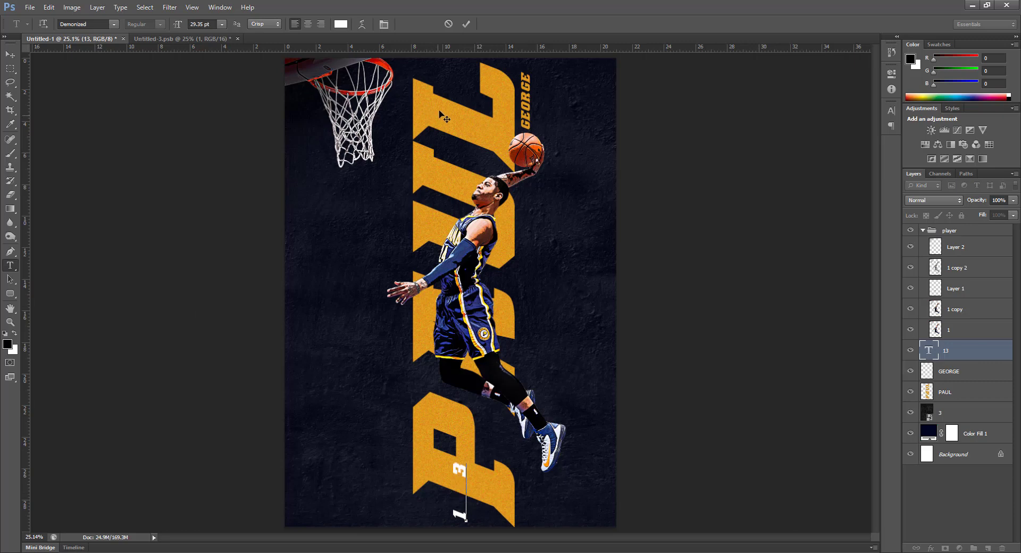
key(BackSpace)
key(BackSpace)
key(BackSpace)
click(471, 24)
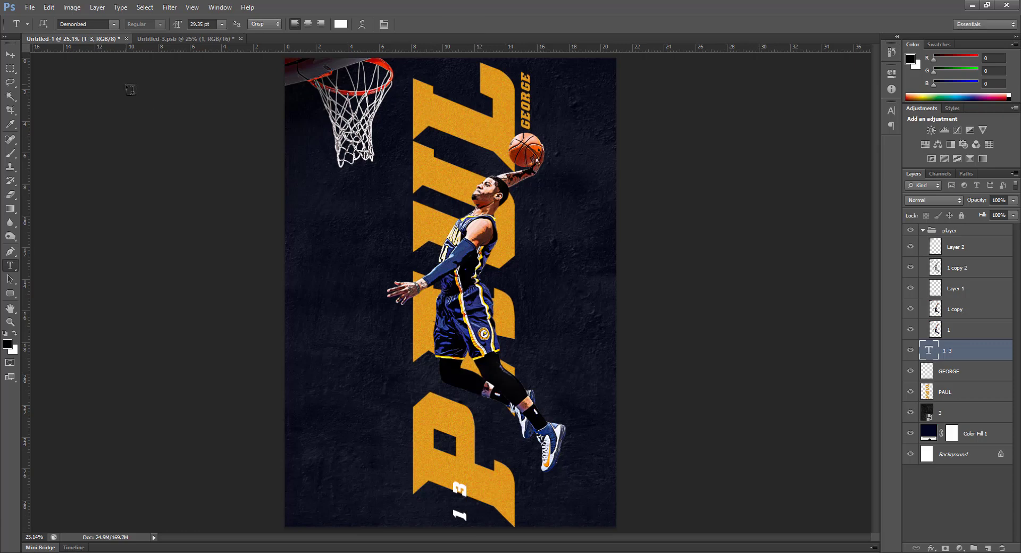
click(9, 54)
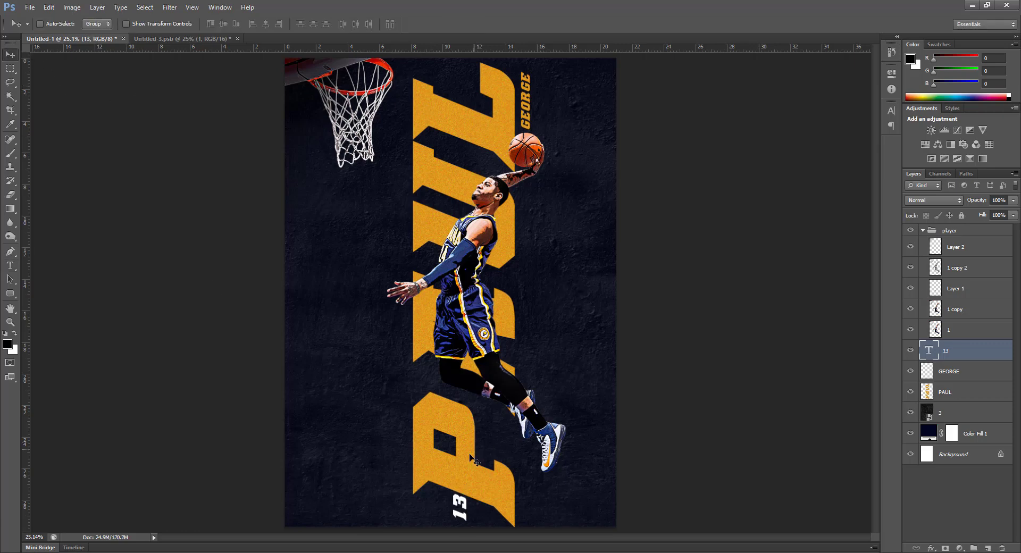
Step: Duplicate the 13 text twice, placing the copies evenly upward in line along the PAUL lettering
drag(467, 500, 467, 445)
key(ctrl+z)
drag(467, 508, 462, 335)
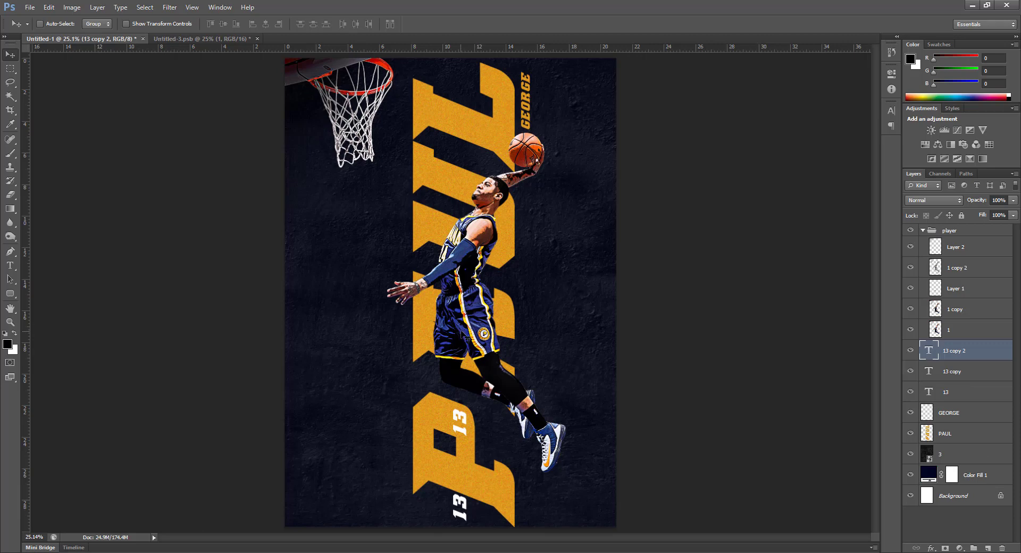
Step: Collapse the player group and move the three 13 text layers above it
click(923, 230)
shift+click(969, 290)
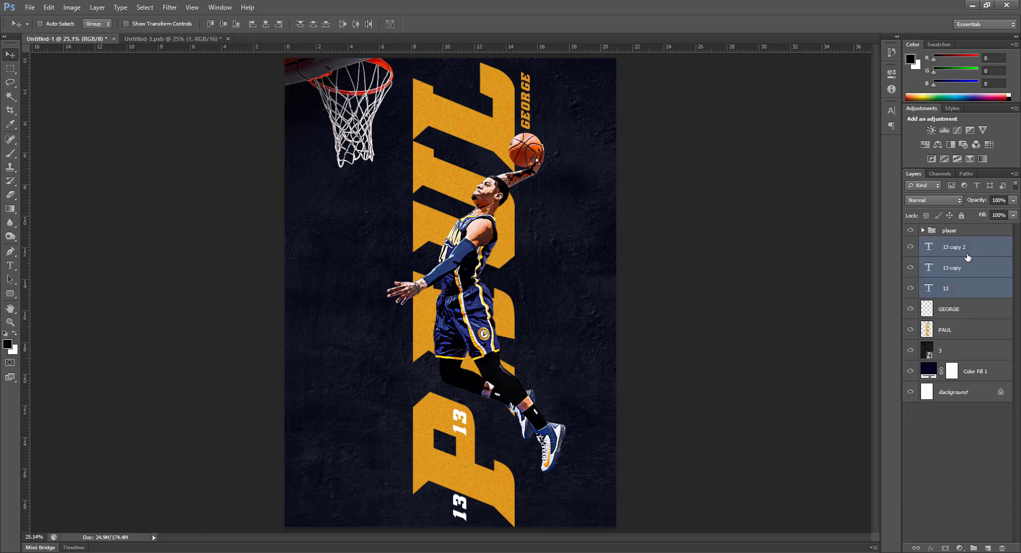
drag(967, 247, 966, 229)
drag(965, 224, 964, 226)
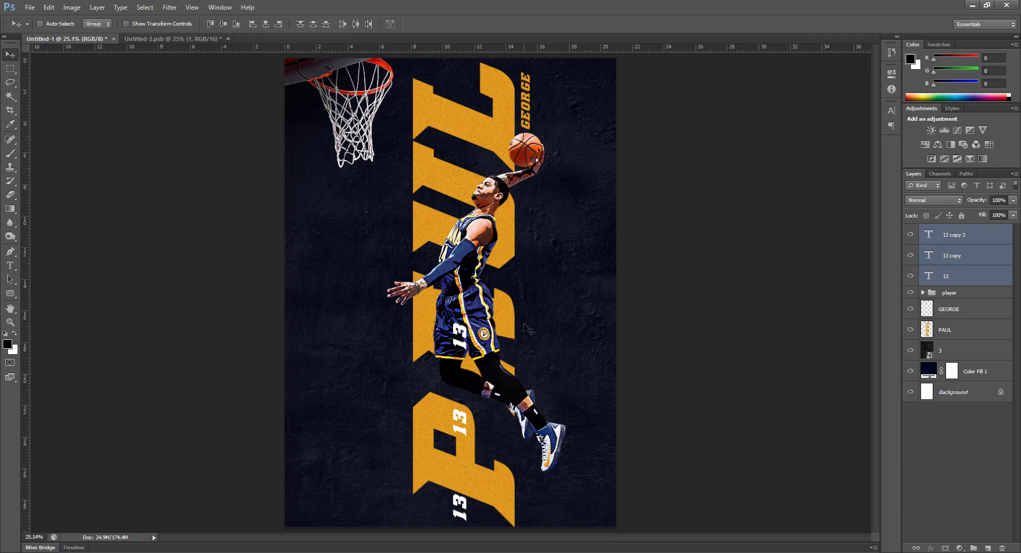
Step: Duplicate the uppermost 13 three more times, continuing the evenly spaced column to the upper end of the PAUL lettering
click(996, 242)
drag(474, 307, 475, 234)
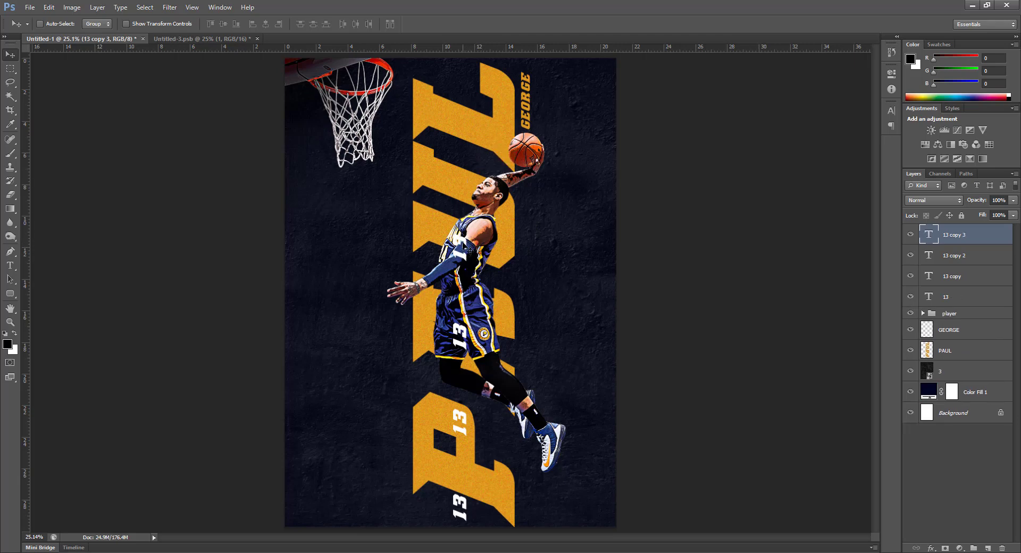
drag(466, 239, 462, 85)
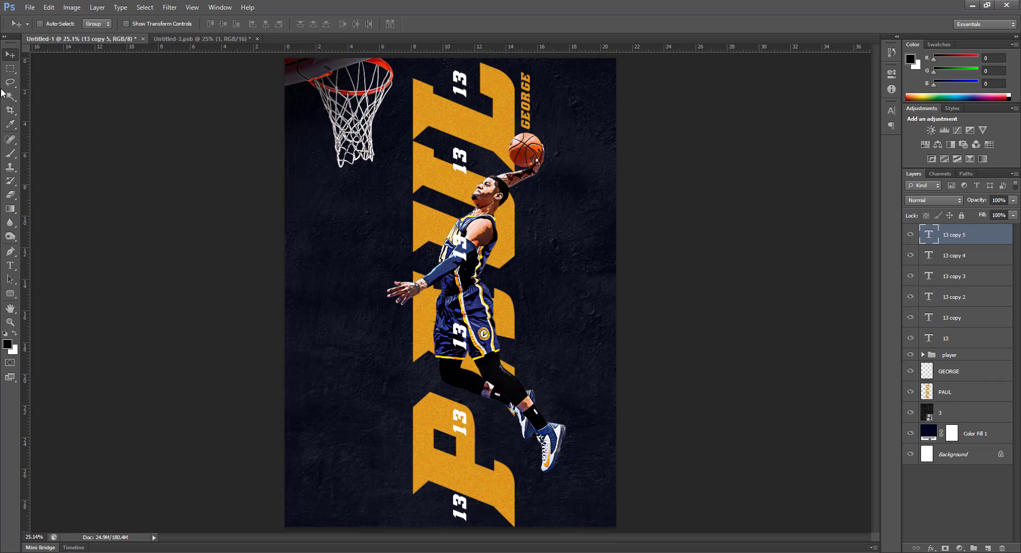
Step: Group all six 13 text layers and name the group number
shift+click(962, 341)
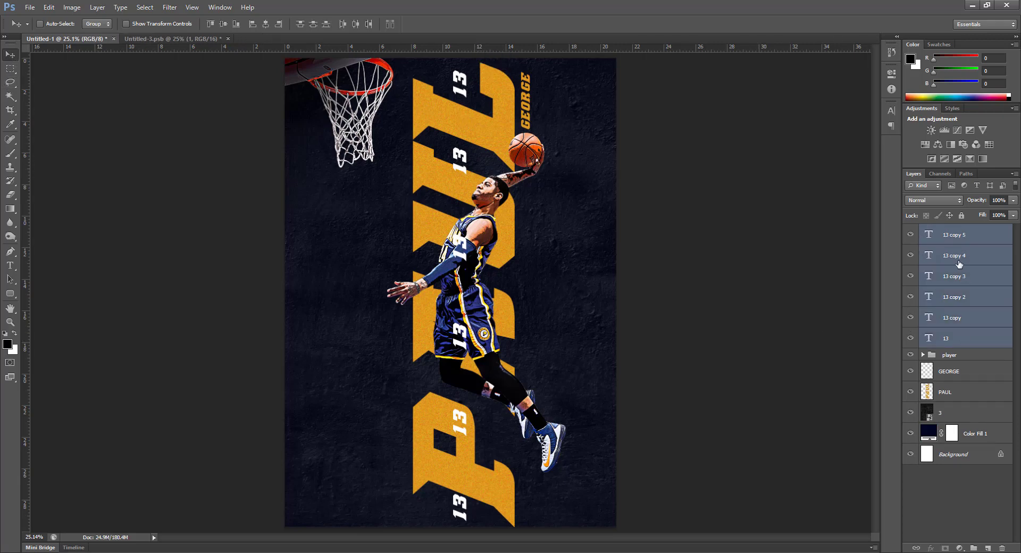
key(ctrl+g)
double_click(955, 230)
text(number)
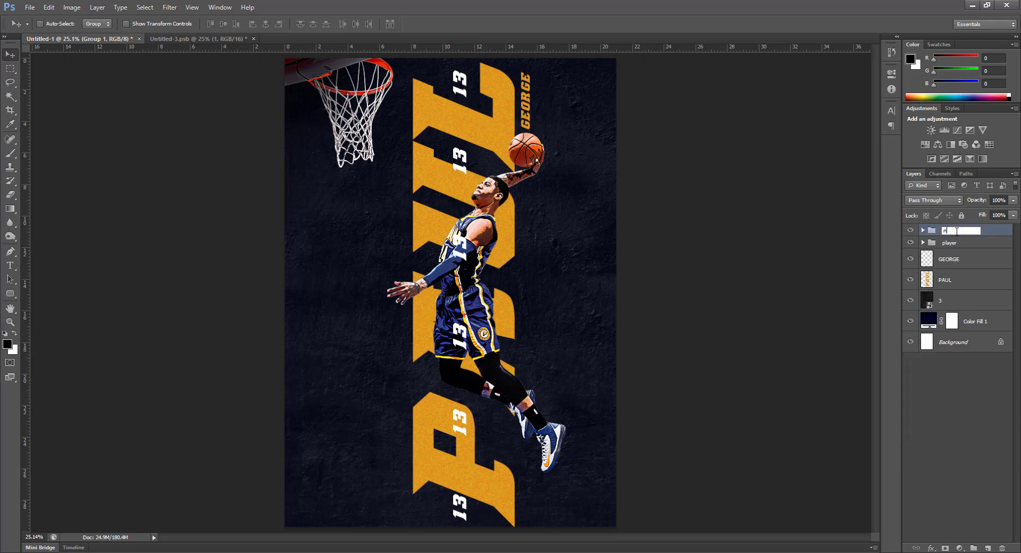
click(941, 266)
Step: Group the PAUL and GEORGE layers and name the group text
click(971, 298)
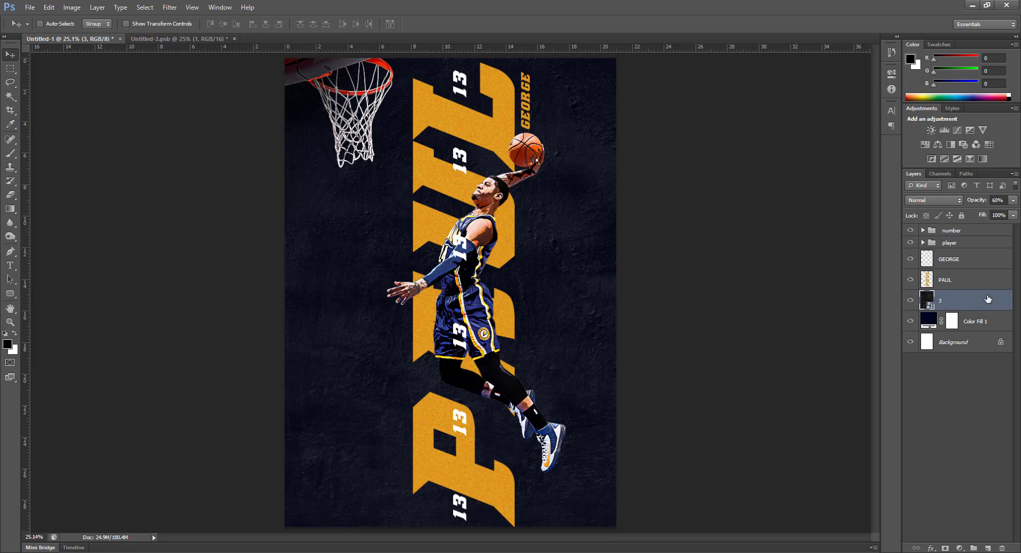
click(966, 282)
shift+click(970, 268)
key(ctrl+g)
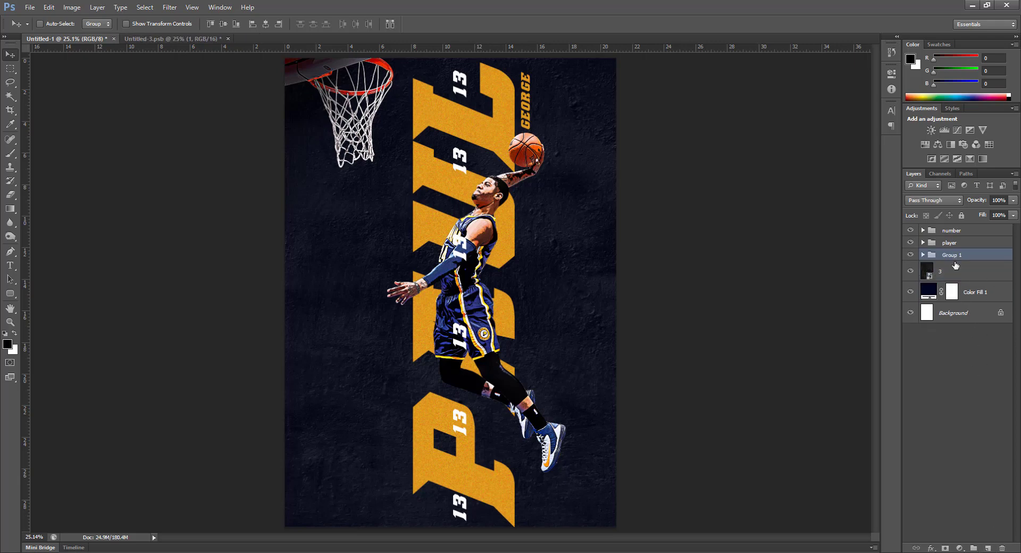
double_click(949, 255)
text(text)
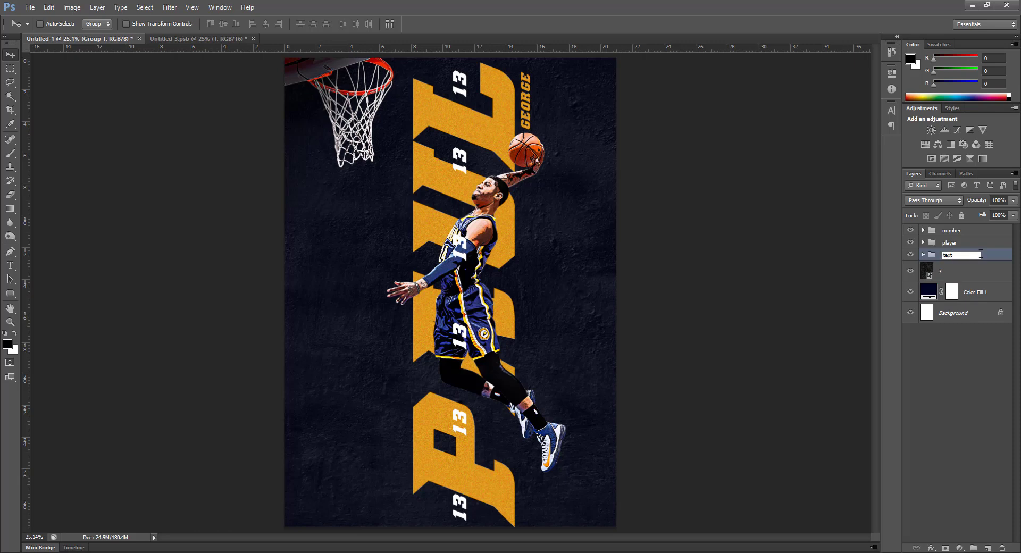
click(982, 271)
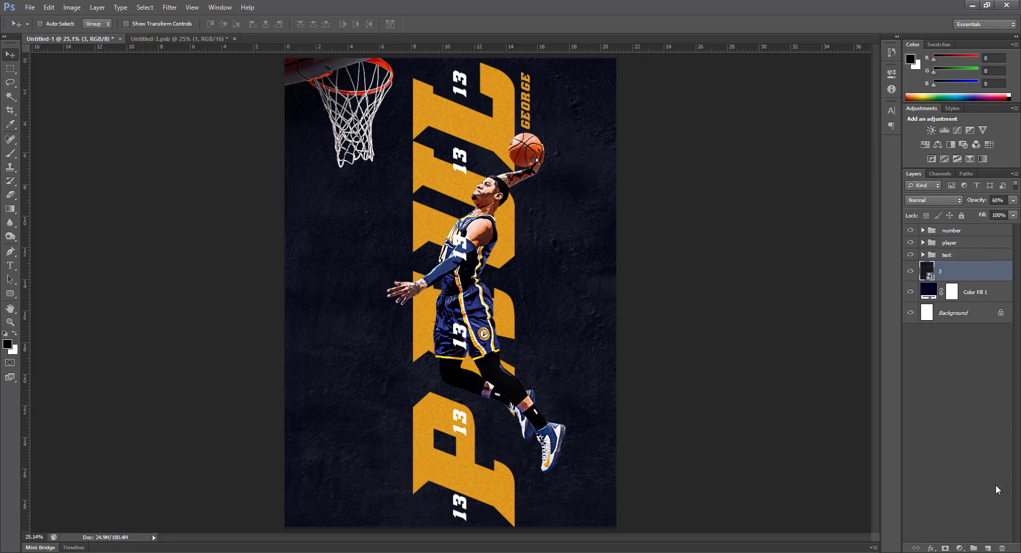
click(989, 545)
click(987, 548)
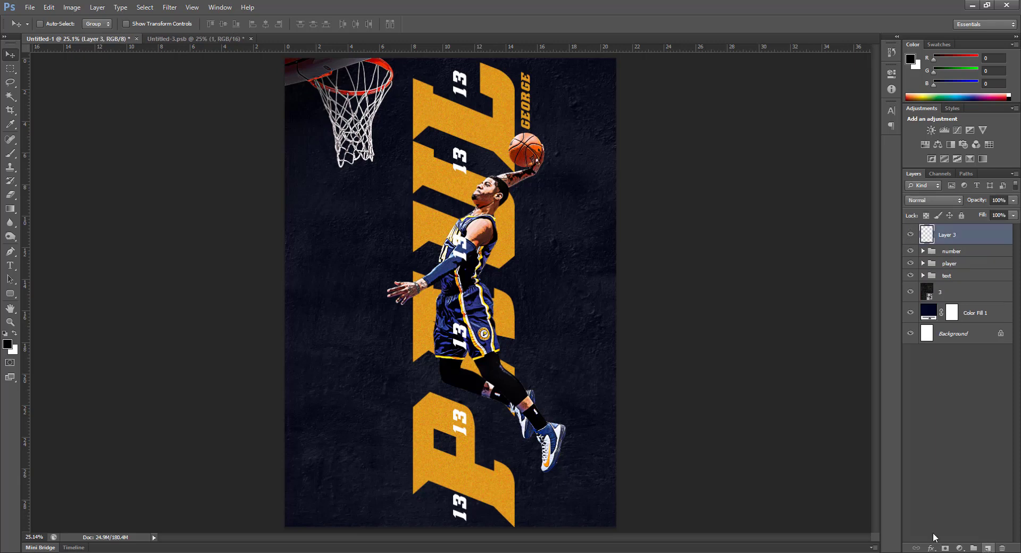
key(ctrl+z)
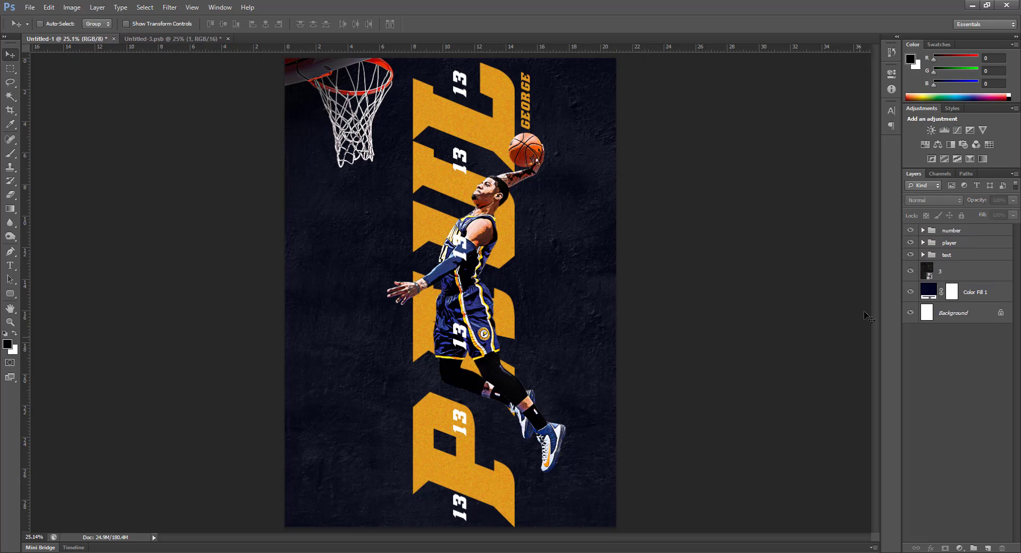
Step: Create a new layer directly above texture layer 3 and sample a blue from the player's shorts as the brush color
click(961, 271)
click(986, 547)
key(i)
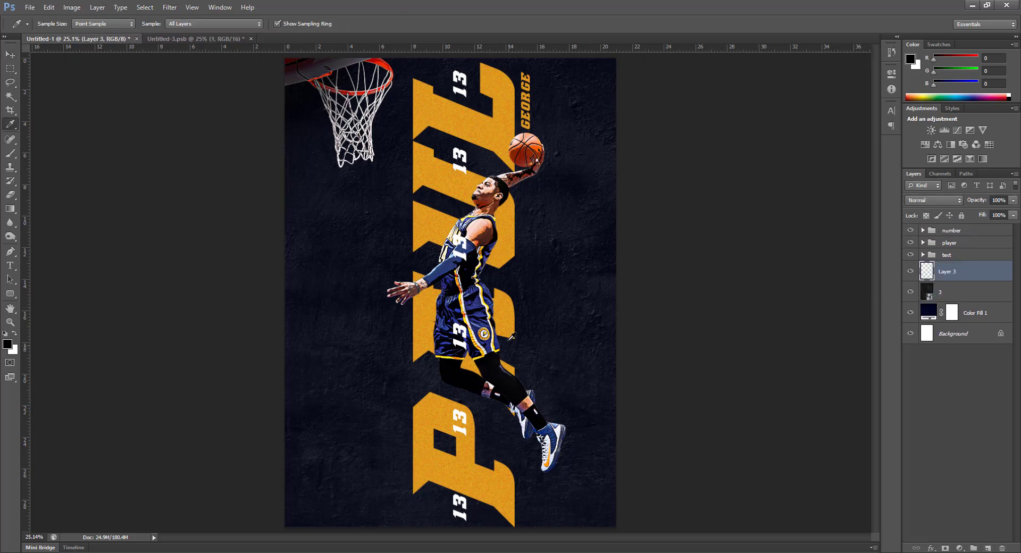
click(483, 316)
key(b)
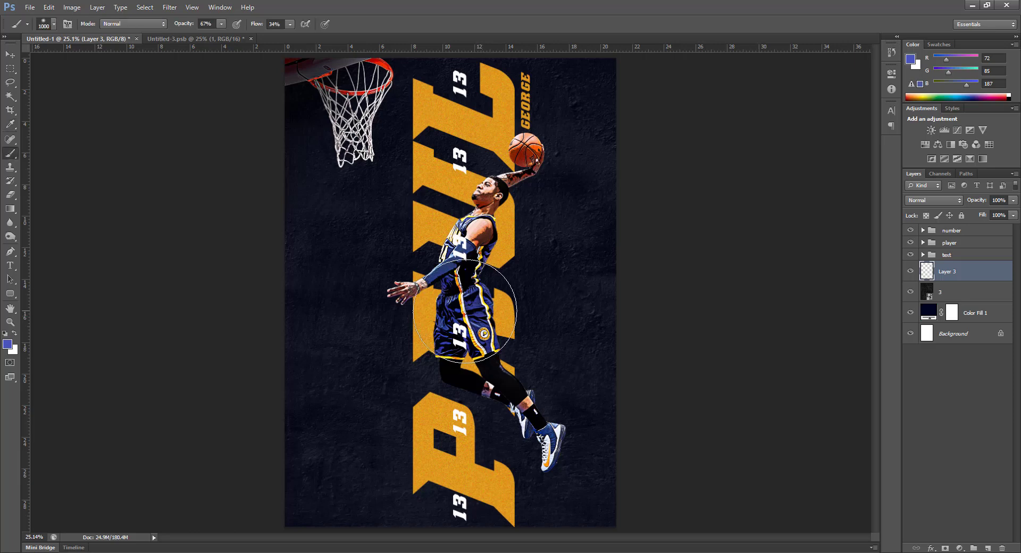
Step: Enlarge the soft brush to 1800 px and paint blue glows on the background around the hoop, the player and the lettering
key(bracketright)
key(bracketright)
key(bracketright)
key(bracketright)
key(bracketright)
key(bracketright)
key(bracketright)
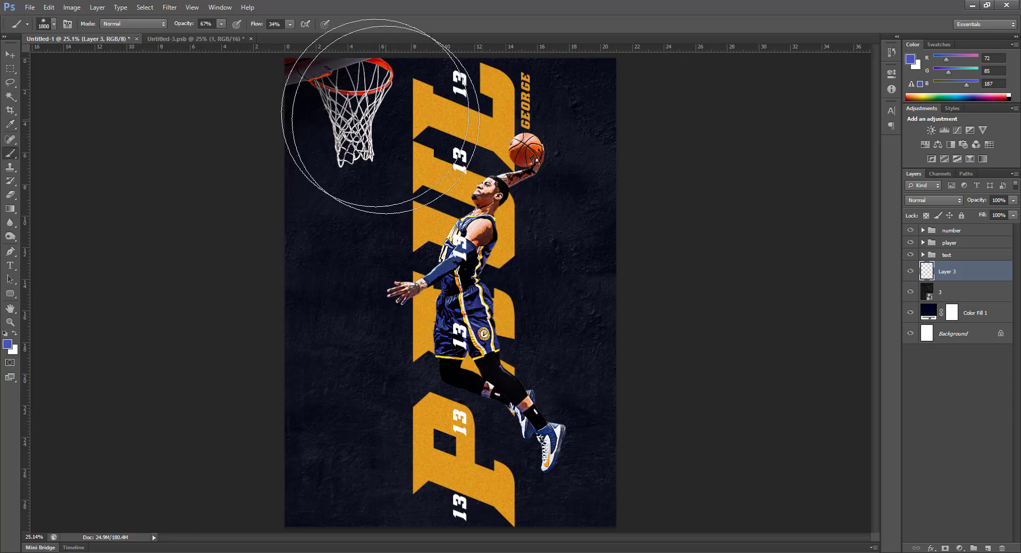
click(477, 327)
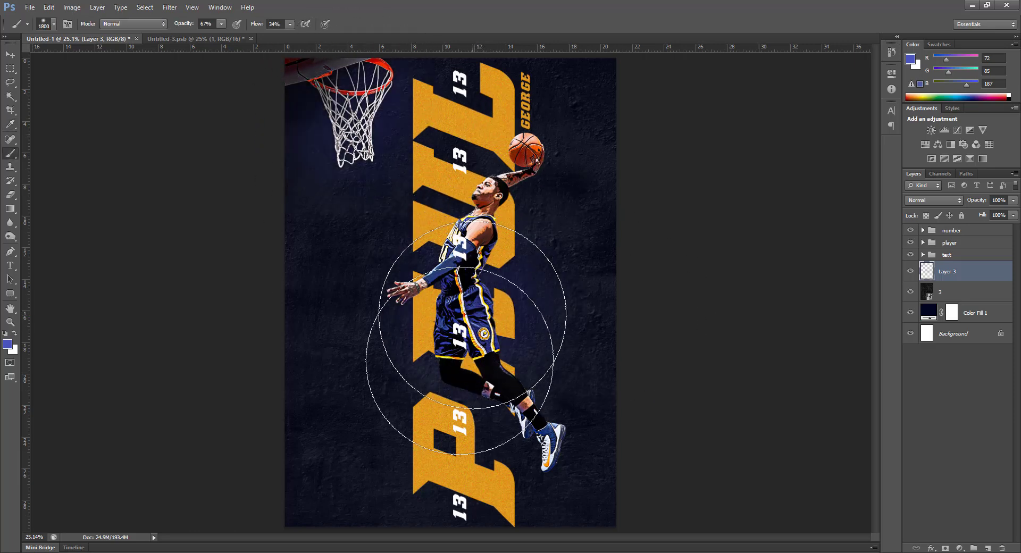
click(402, 453)
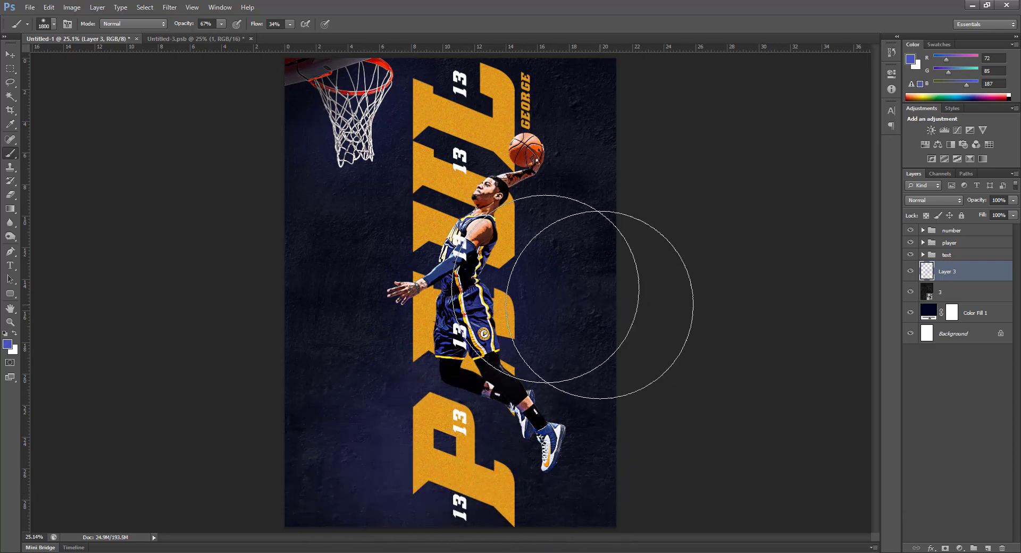
click(11, 54)
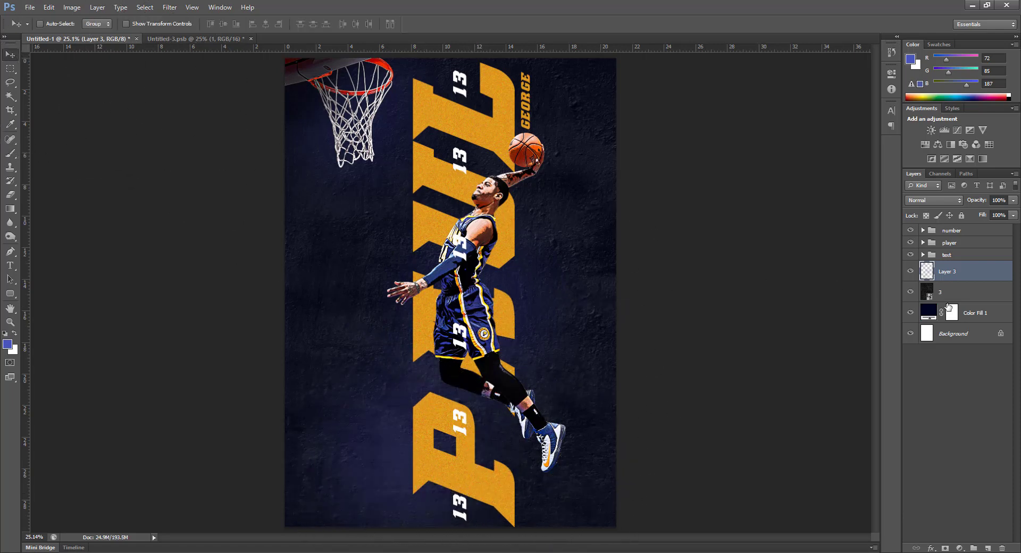
Step: Sample a yellow-orange from the lettering and paint a soft glow over the upper PAUL letters on a new layer above the text group
click(971, 229)
click(971, 254)
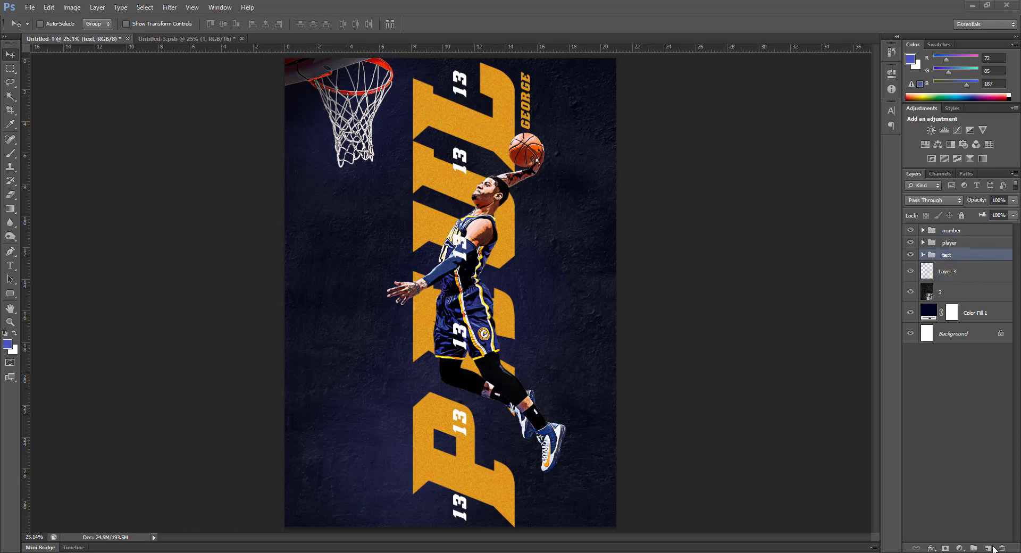
key(i)
click(507, 229)
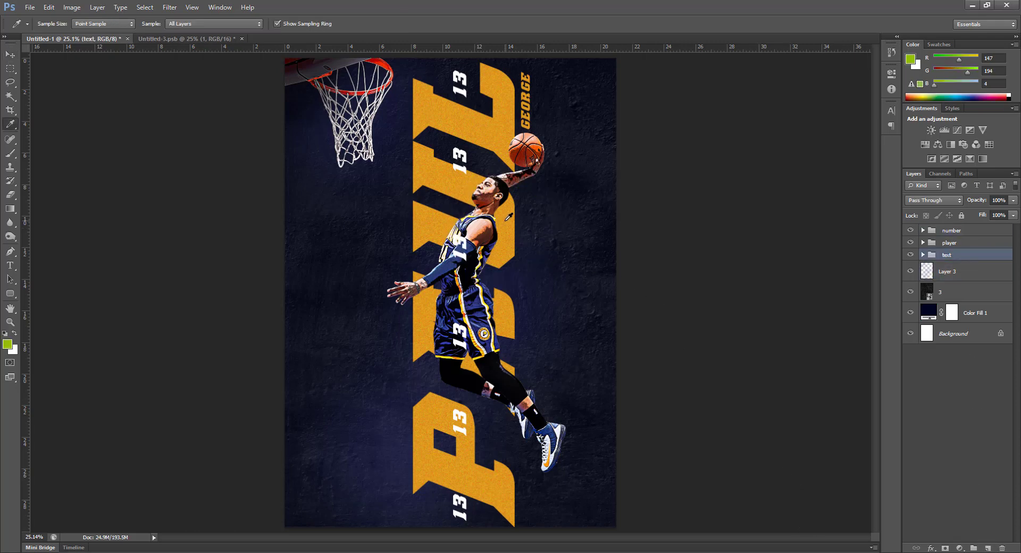
click(509, 217)
key(b)
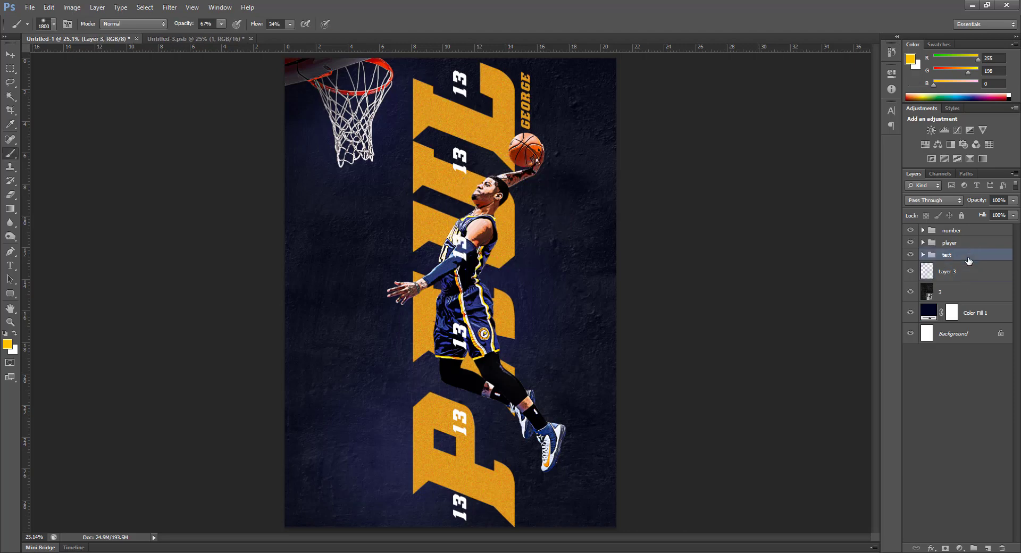
click(988, 548)
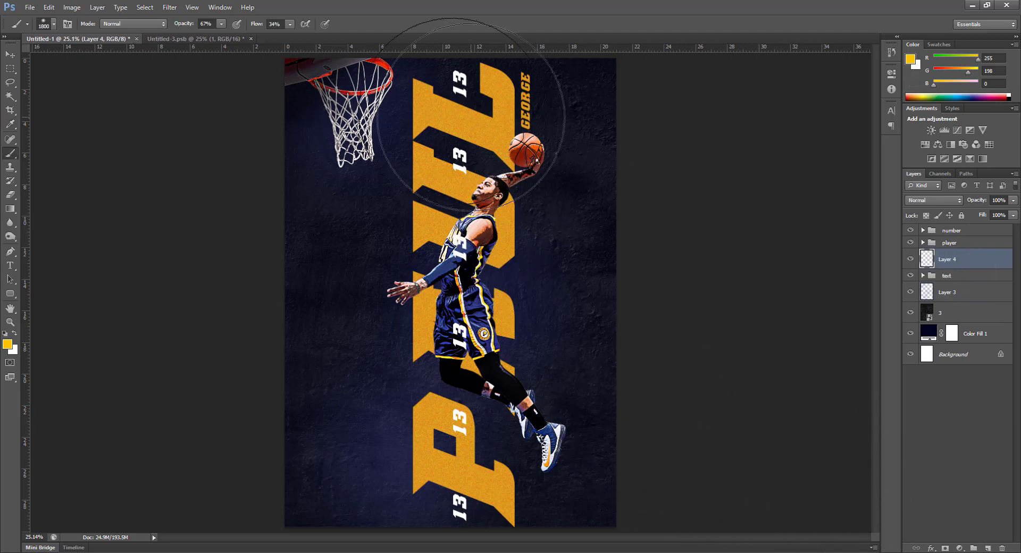
click(457, 122)
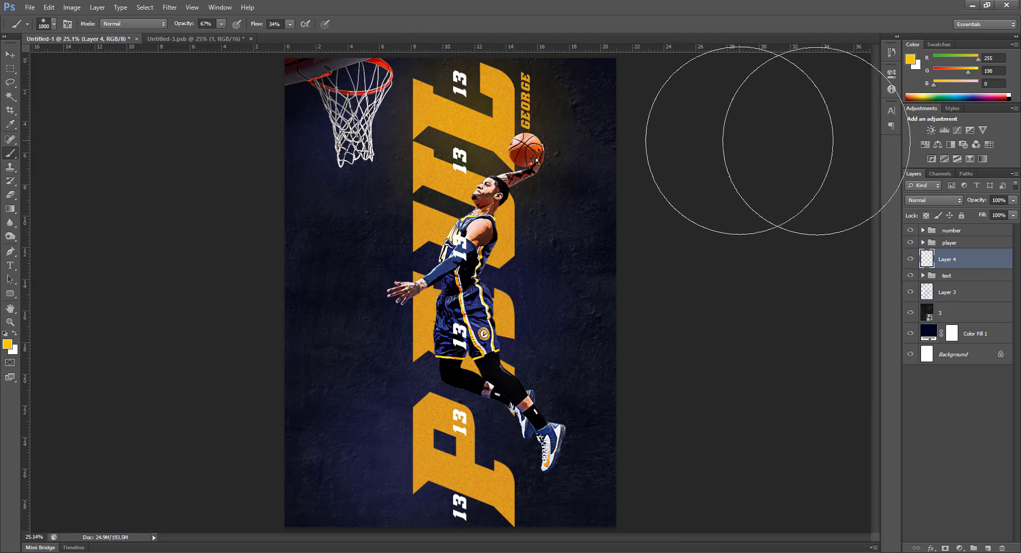
Step: Preview the blend modes from Multiply through Luminosity on the yellow glow layer
click(952, 201)
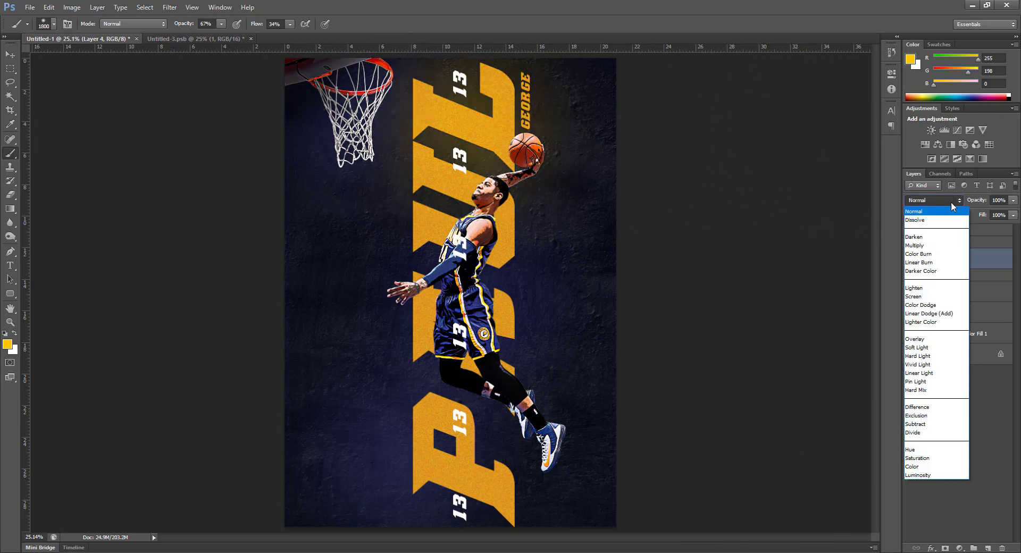
click(916, 245)
key(Down)
key(Down)
key(Down)
key(Down)
key(Down)
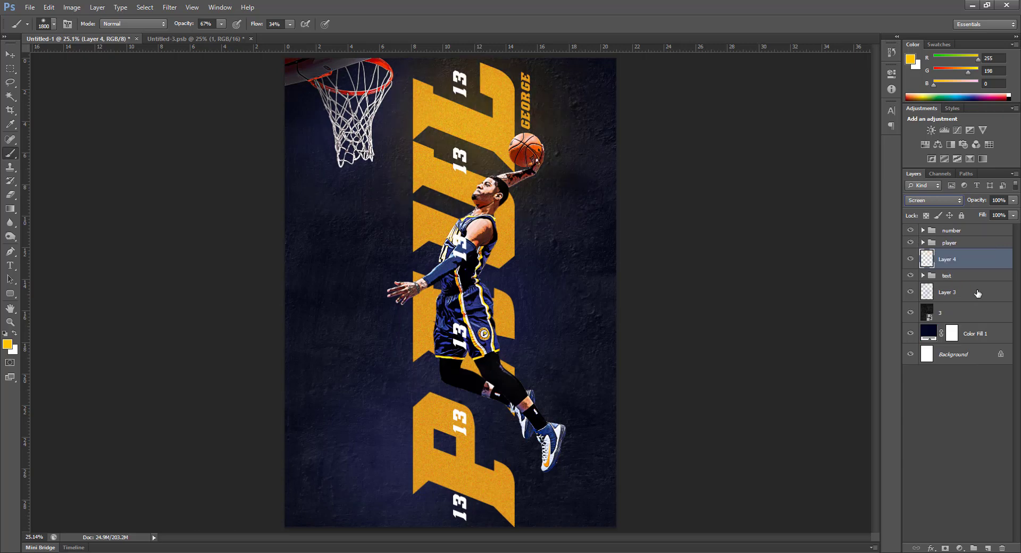
key(Down)
key(Down)
key(Down)
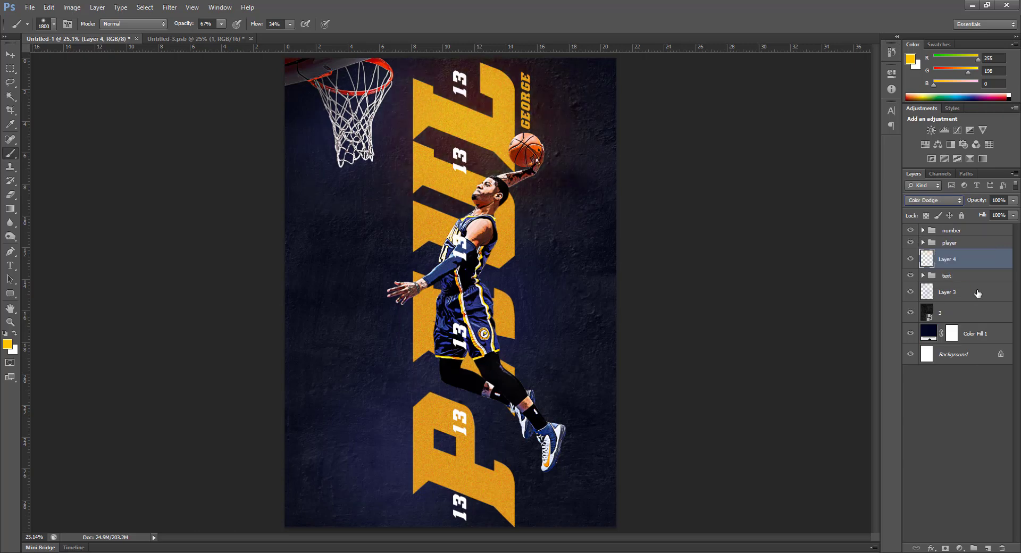
key(Down)
key(Down)
key(Down)
key(Down)
key(Down)
key(Down)
key(Down)
key(Down)
key(Down)
key(Down)
key(Down)
key(Down)
key(Down)
key(Down)
key(Down)
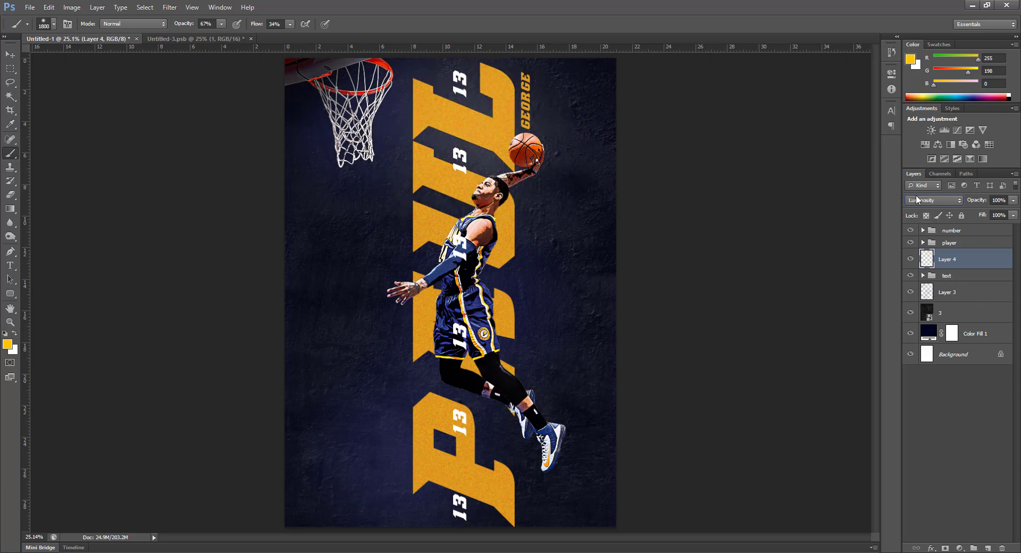
Step: Set the yellow glow layer's blend mode to Screen
click(918, 202)
click(913, 283)
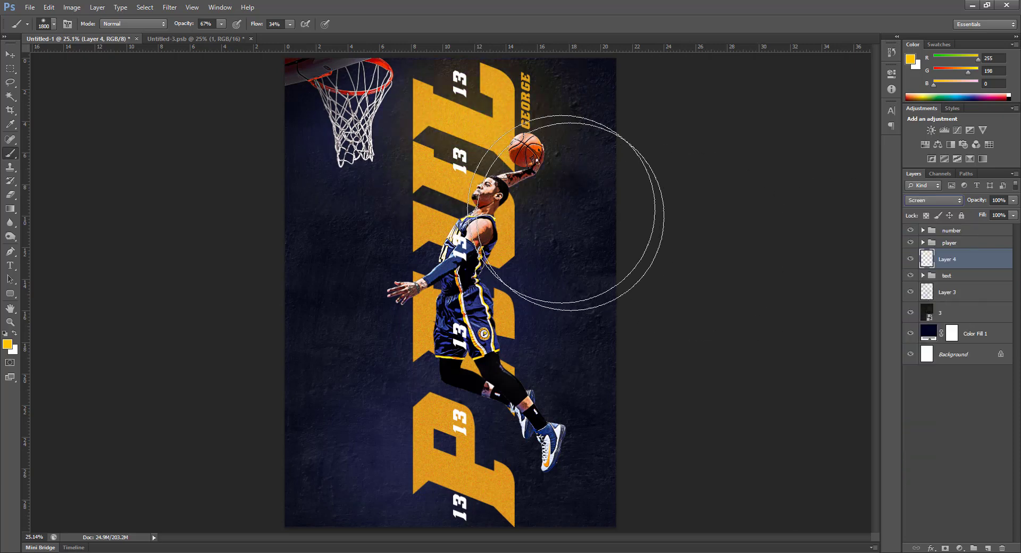
click(388, 455)
key(ctrl+z)
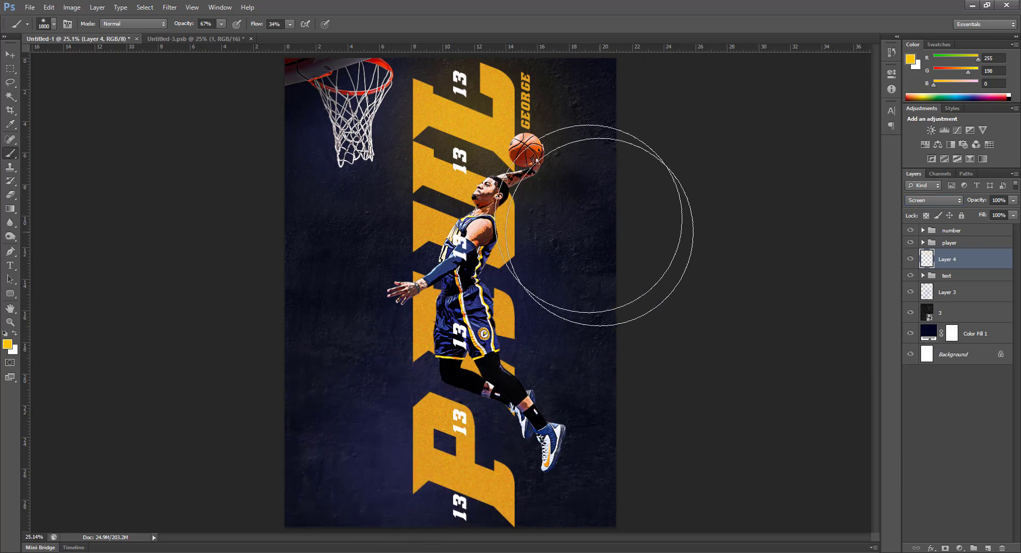
click(354, 109)
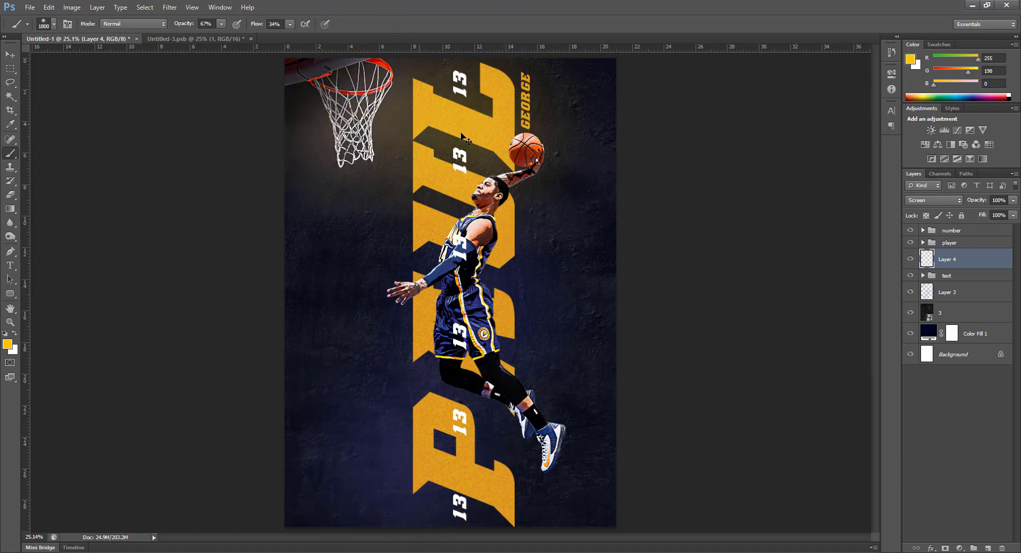
key(ctrl+z)
Step: Sample a blue from the player's shorts and paint a soft glow near the hoop on the background glow layer, Layer 3
click(956, 294)
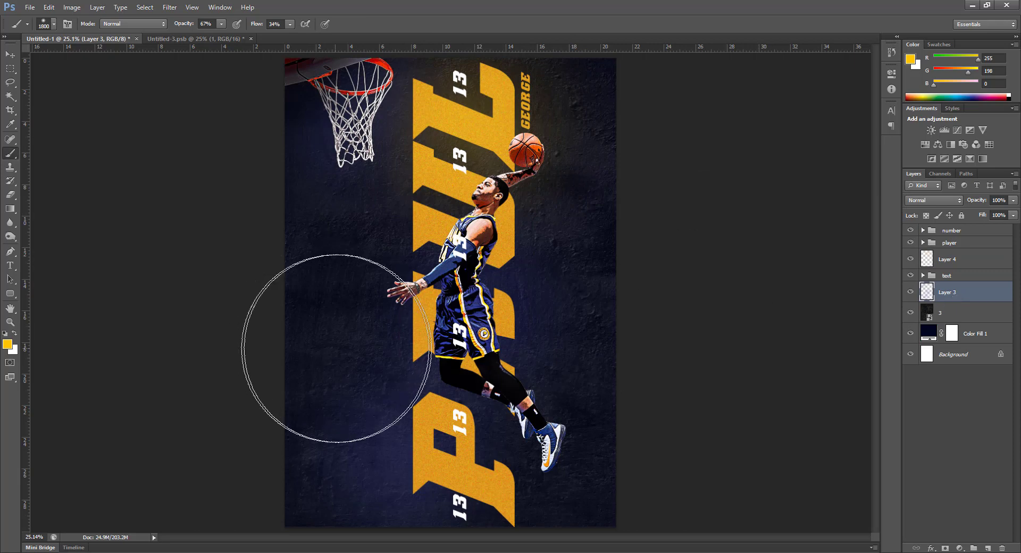
alt+click(480, 326)
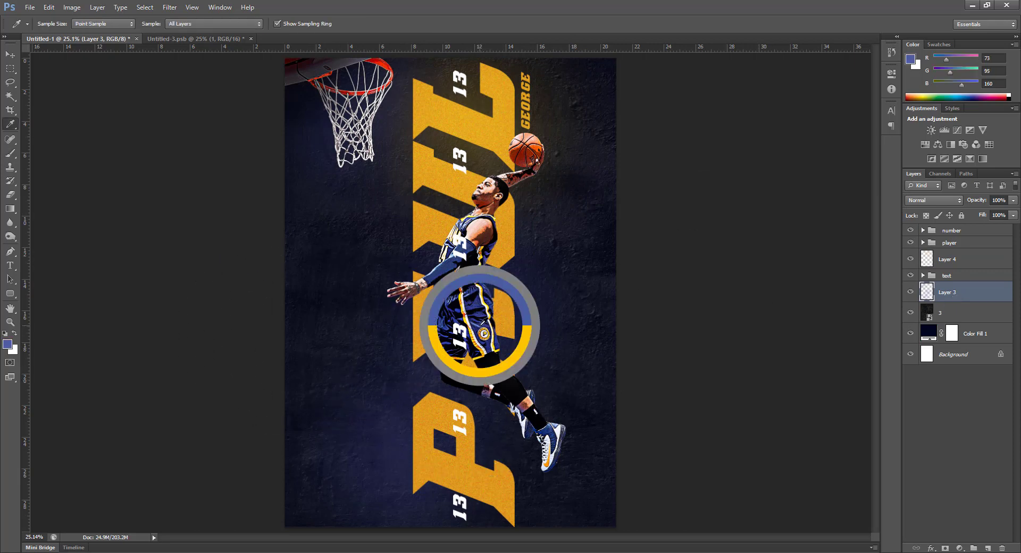
mouse_move(265, 82)
mouse_down()
mouse_move(217, 90)
mouse_move(201, 144)
mouse_up()
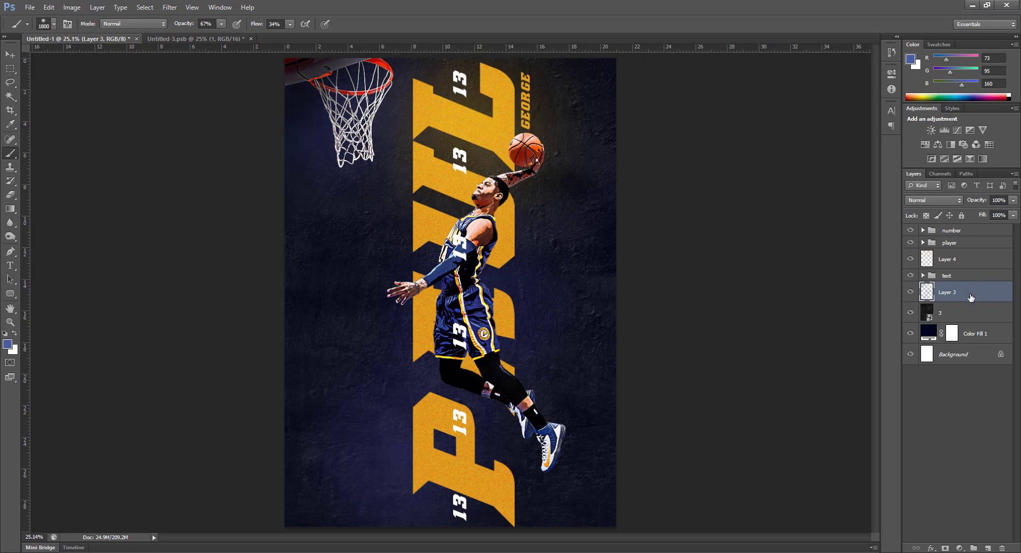
Step: Add a new layer above the number group and try a small outlined rectangle beside the player, then undo the rectangle
click(978, 231)
click(987, 548)
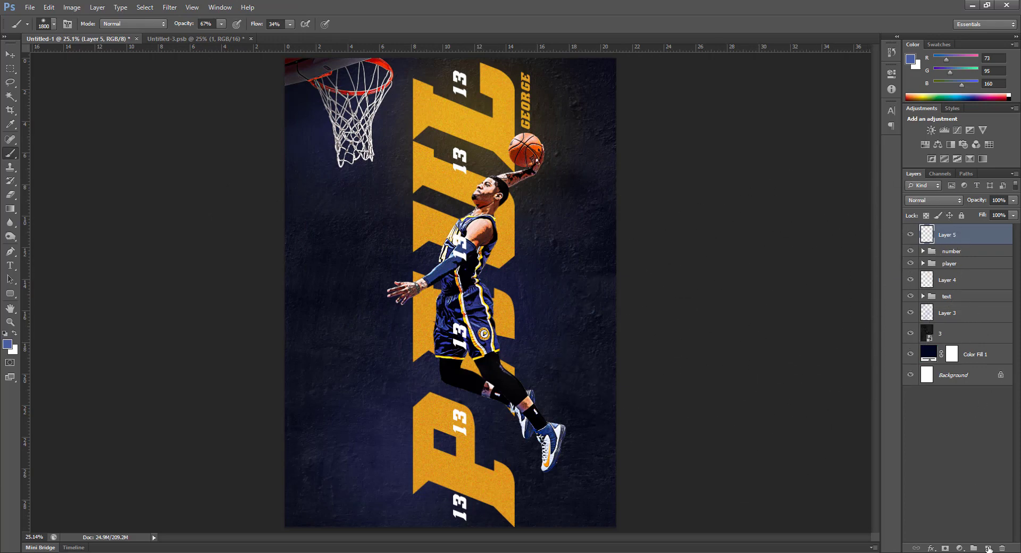
click(9, 307)
click(9, 295)
click(67, 292)
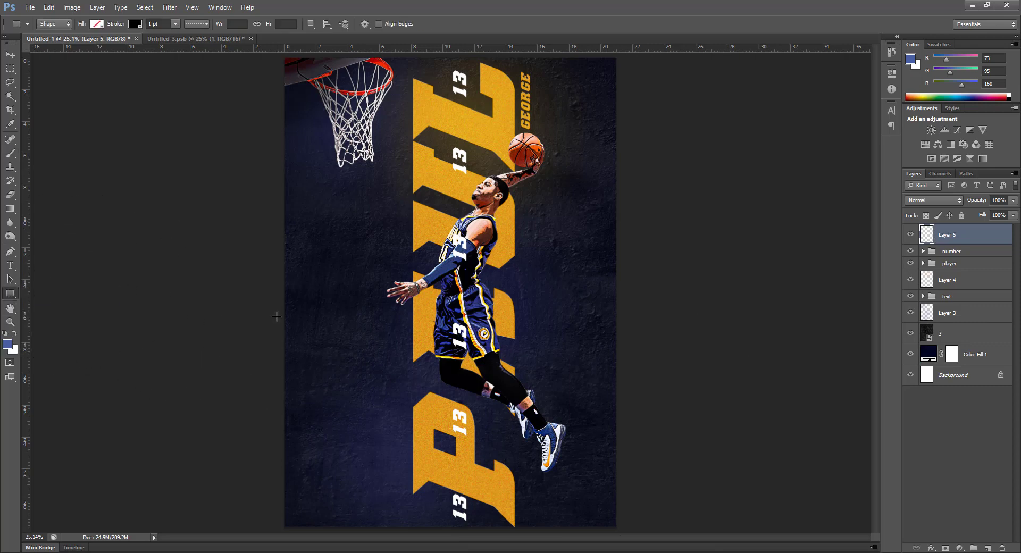
drag(308, 337, 322, 361)
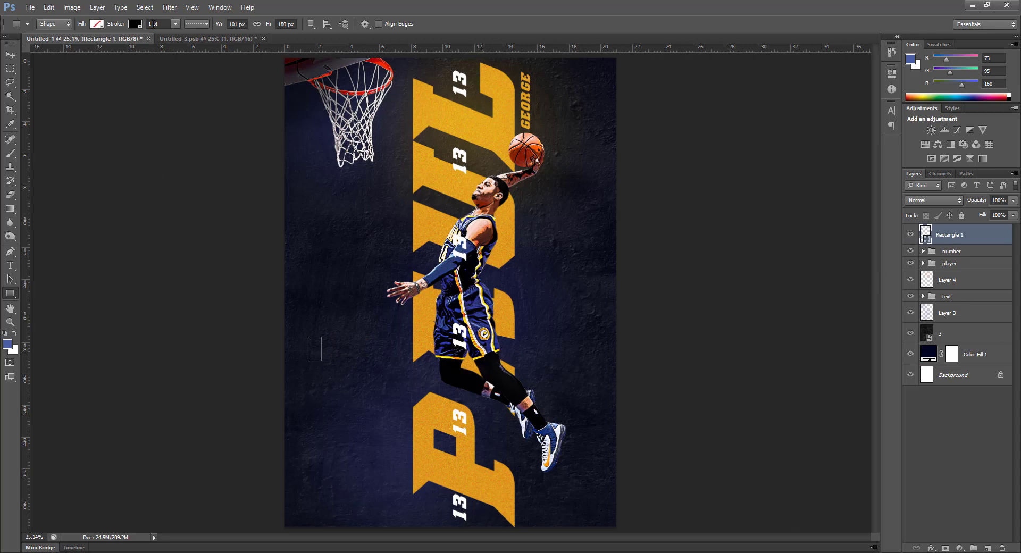
key(ctrl+z)
Step: Draw an orange-filled rectangle without a stroke, about 0.75 × 1.23 cm, on the empty background beside the player
click(139, 24)
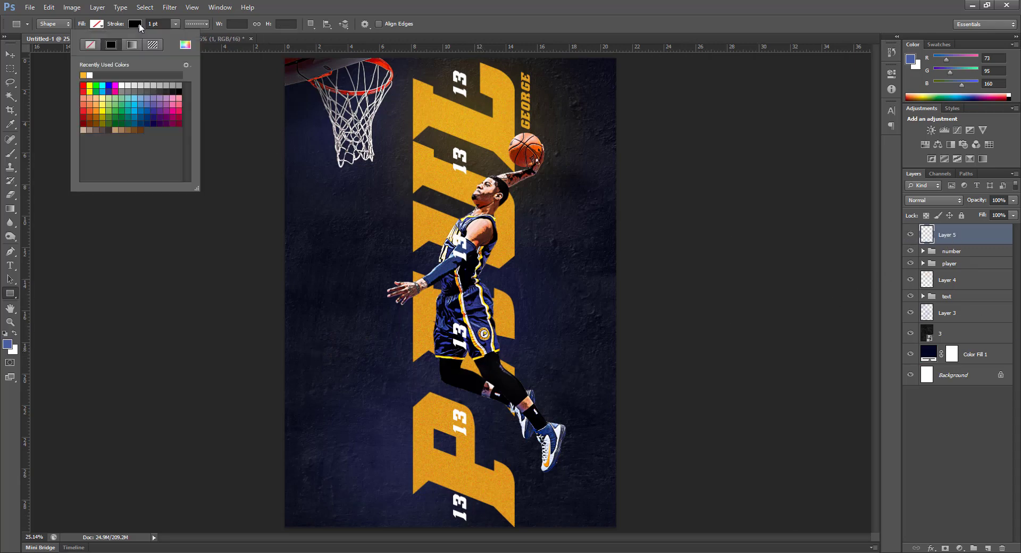
click(95, 25)
click(46, 75)
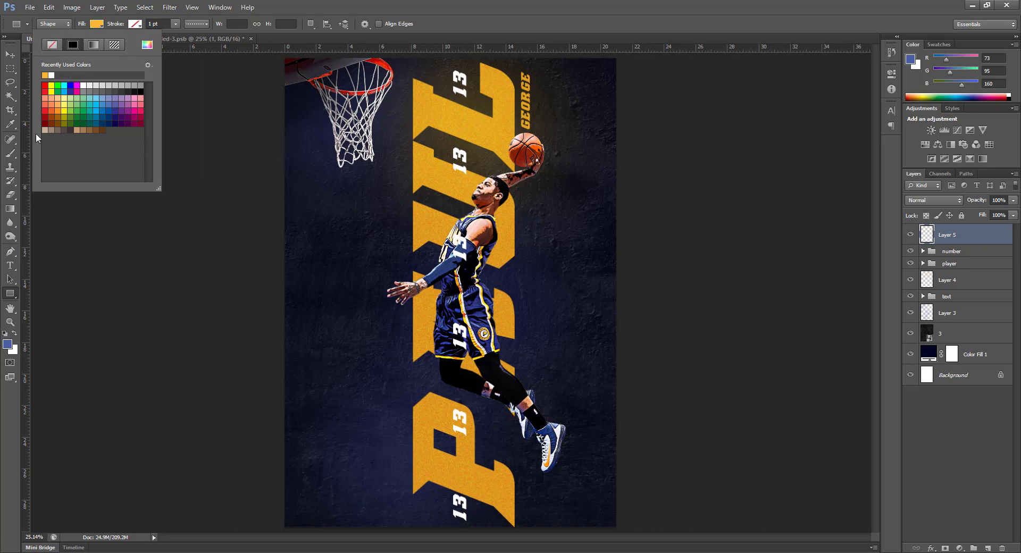
click(271, 352)
drag(313, 341, 324, 362)
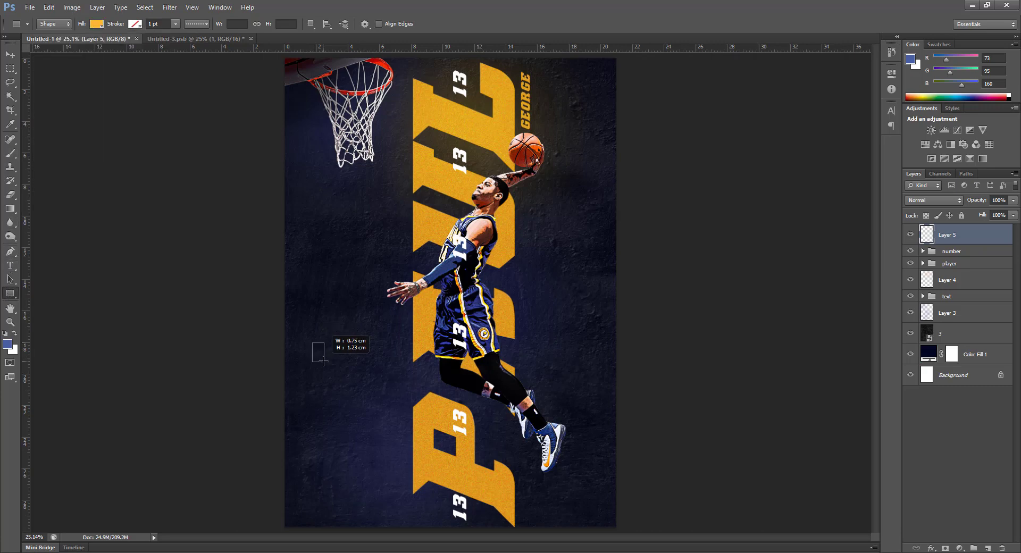
click(11, 58)
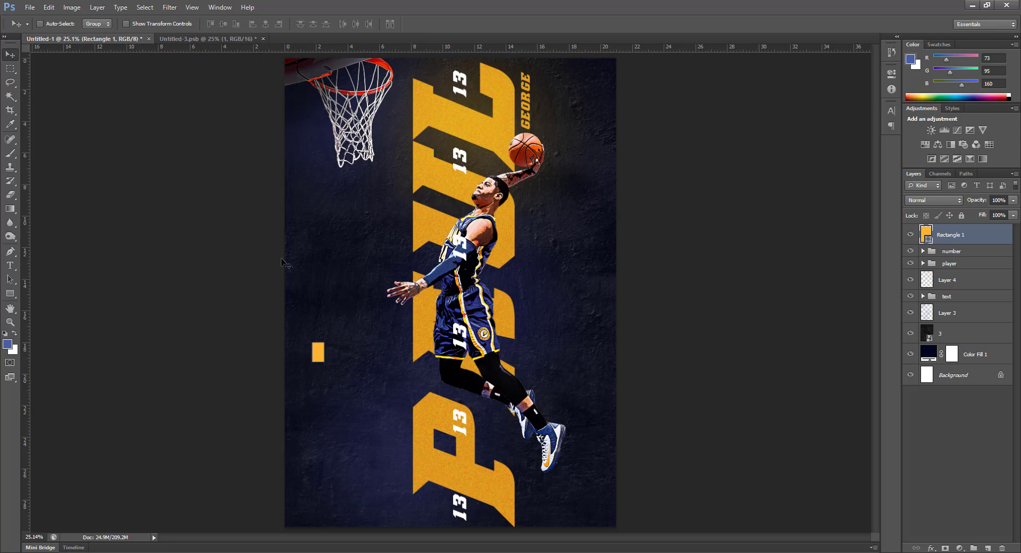
key(ctrl+t)
drag(321, 343, 327, 343)
click(10, 54)
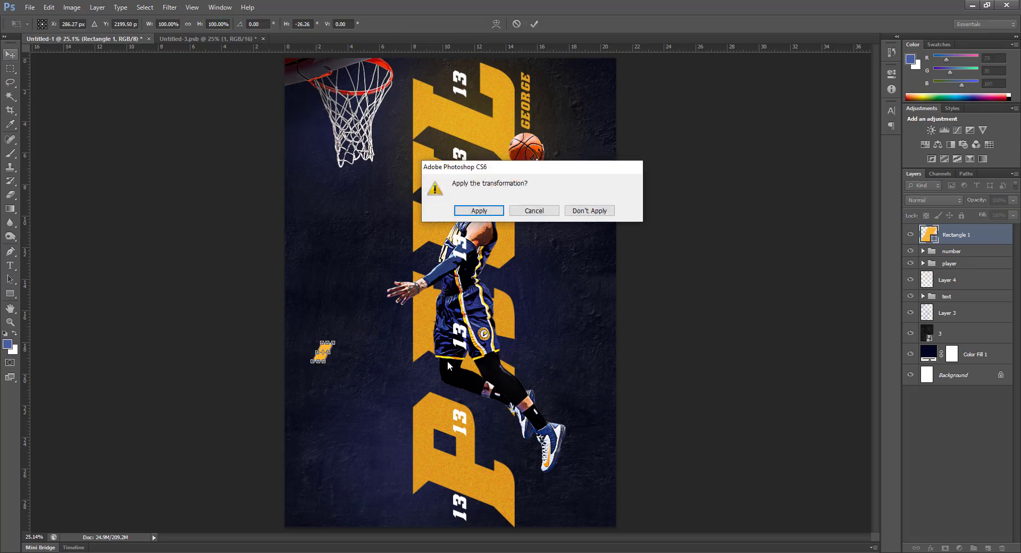
click(600, 211)
Step: Transform the orange rectangle into a slanted bar and place it with a duplicate below it at the poster's left edge
key(ctrl+t)
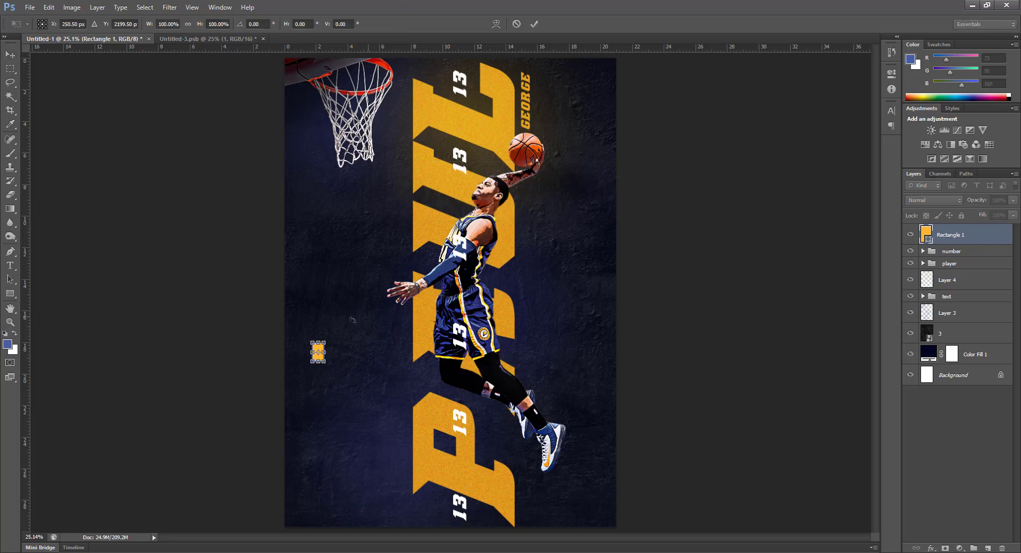
drag(384, 328, 361, 388)
key(Return)
drag(326, 360, 291, 250)
key(ctrl+t)
key(Return)
key(ctrl+z)
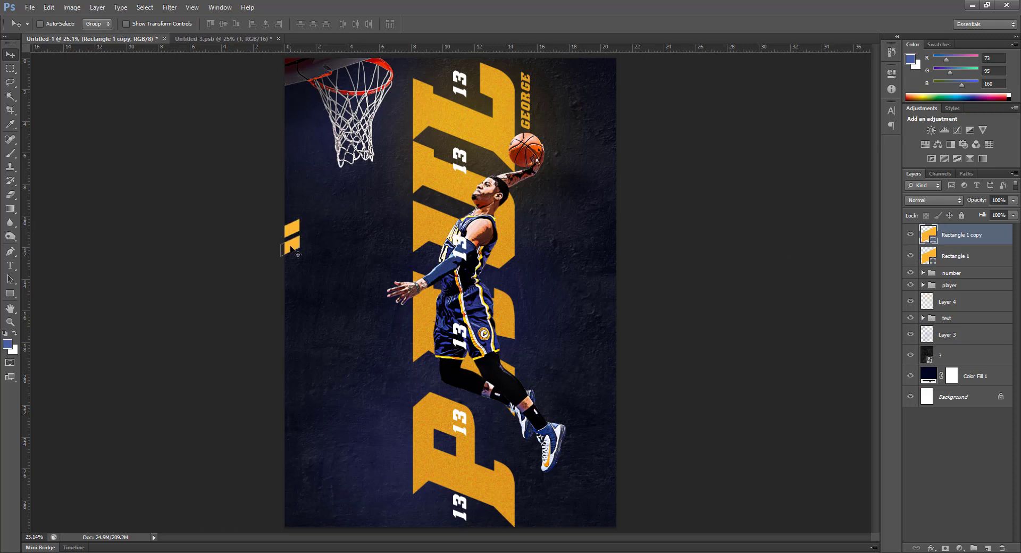
Step: Duplicate the two slanted bars directly below and nudge the copies to an even spacing
shift+click(963, 256)
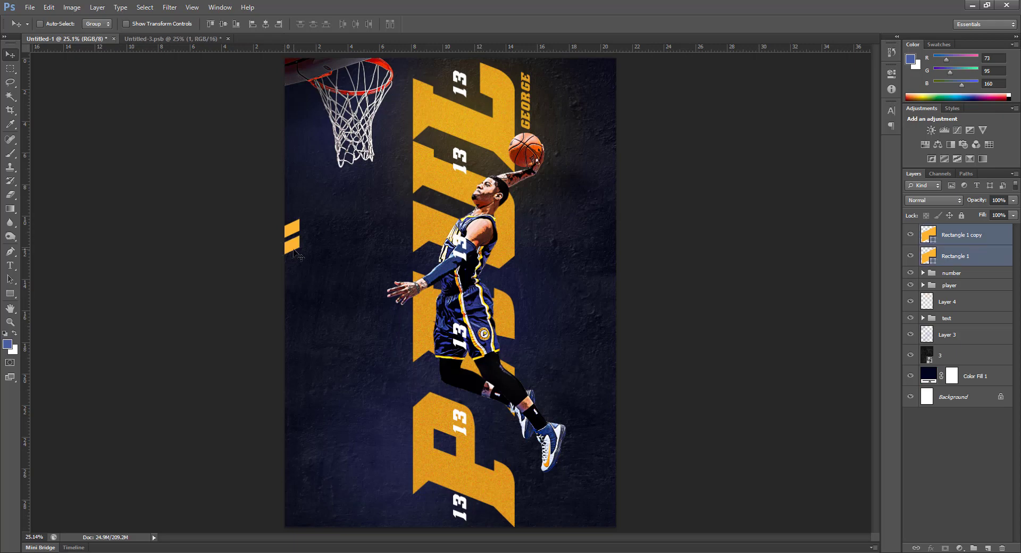
drag(291, 254, 291, 288)
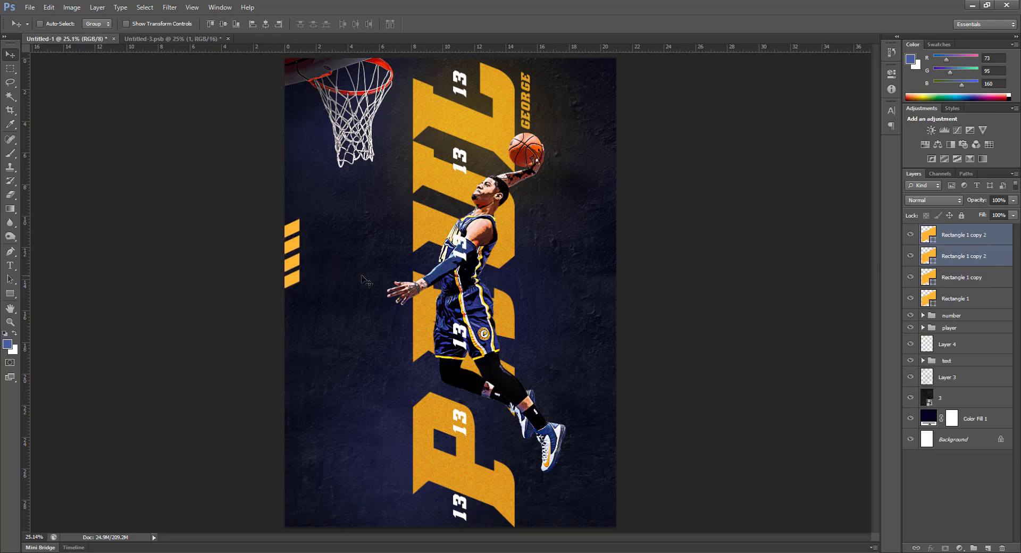
key(shift+Up)
key(shift+Up)
key(shift+Down)
Step: Duplicate the four bars downward and repeat with the resulting eight, extending the column to sixteen bars along the poster's left edge
click(976, 297)
shift+click(979, 240)
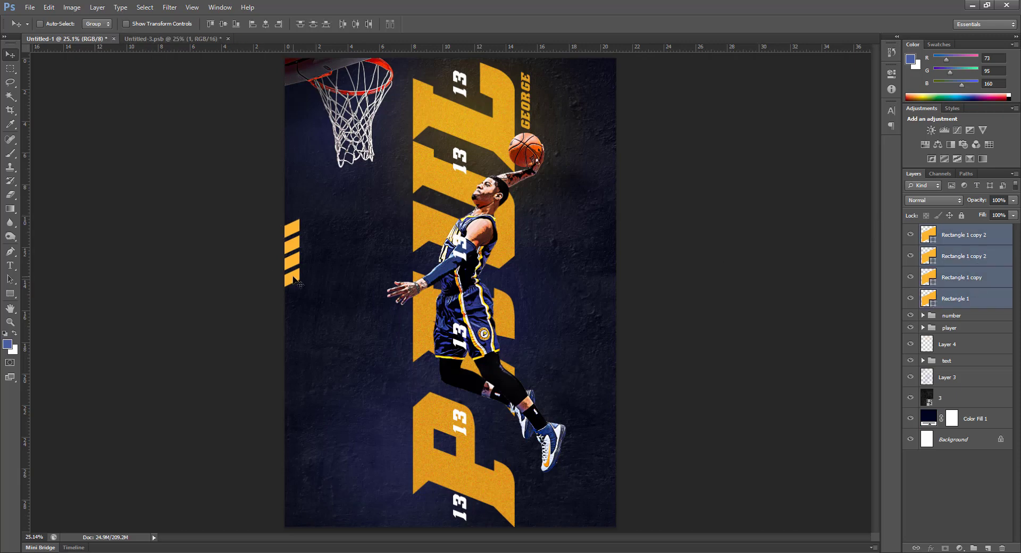
drag(293, 277, 284, 346)
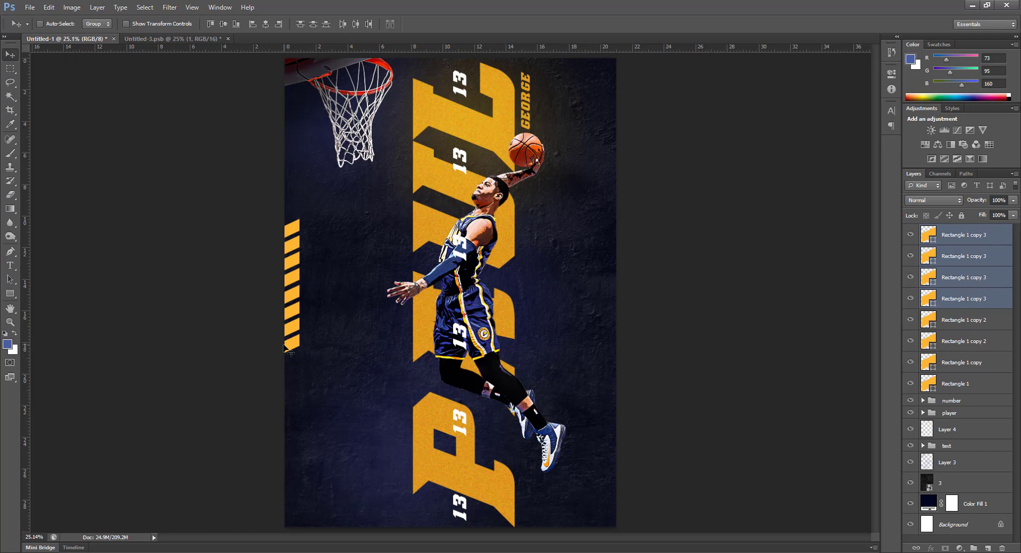
click(972, 384)
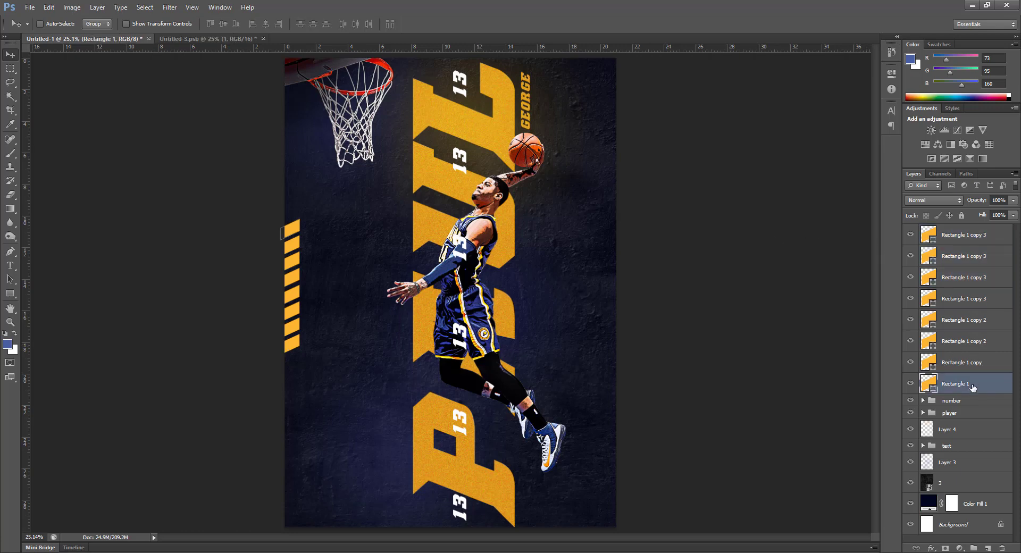
shift+click(982, 236)
drag(291, 236, 292, 366)
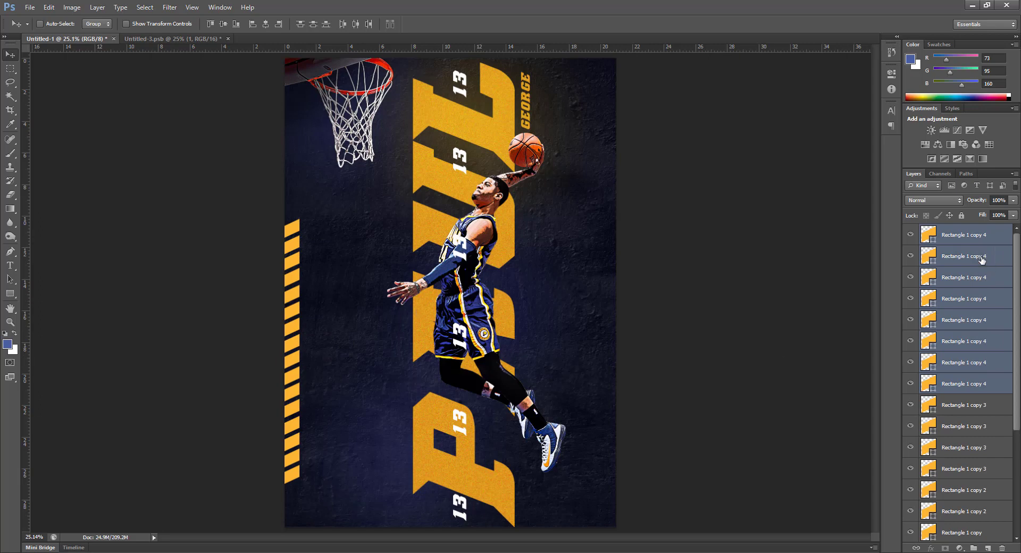
Step: Duplicate all sixteen bars downward so the striped column reaches the poster's lower edge
scroll(978, 404, down, 2)
click(978, 445)
scroll(979, 443, up, 2)
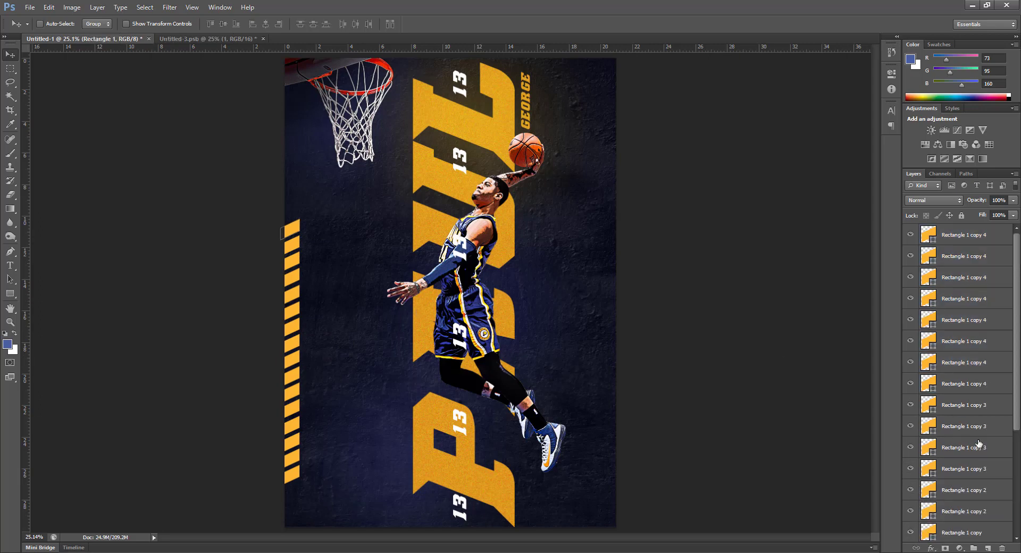
shift+click(981, 240)
drag(298, 267, 288, 479)
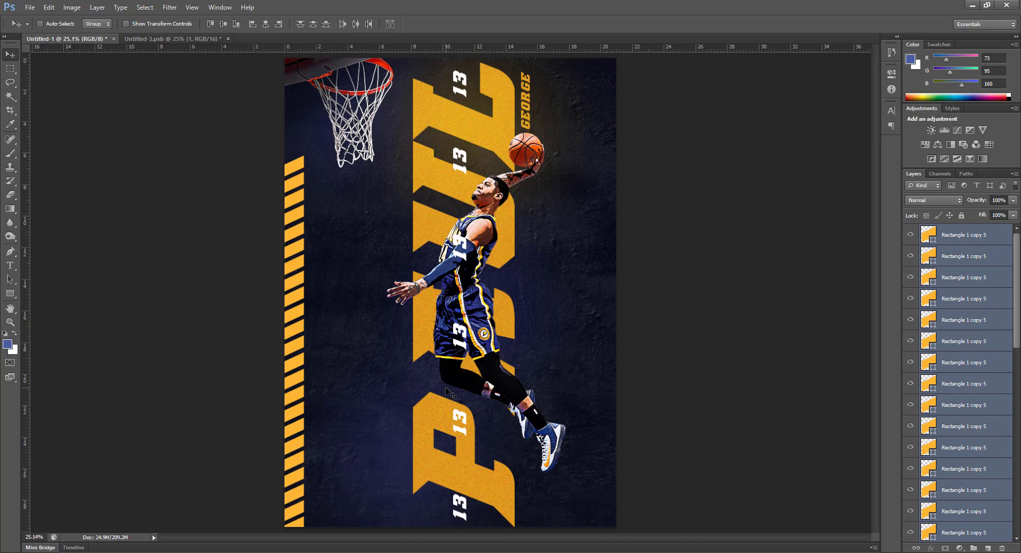
Step: Group all the slanted bar layers and name the group shape
scroll(960, 242, down, 10)
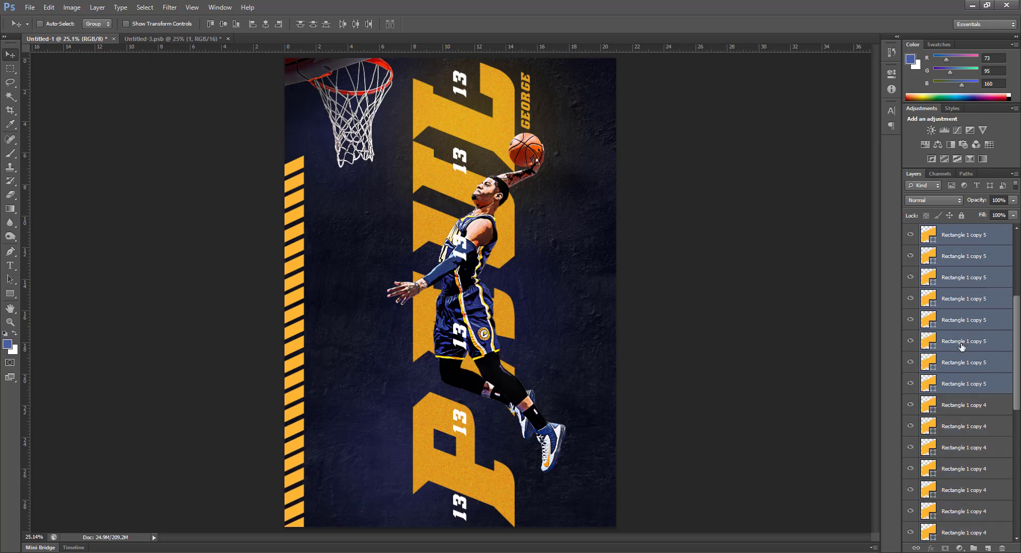
click(978, 454)
scroll(978, 453, up, 10)
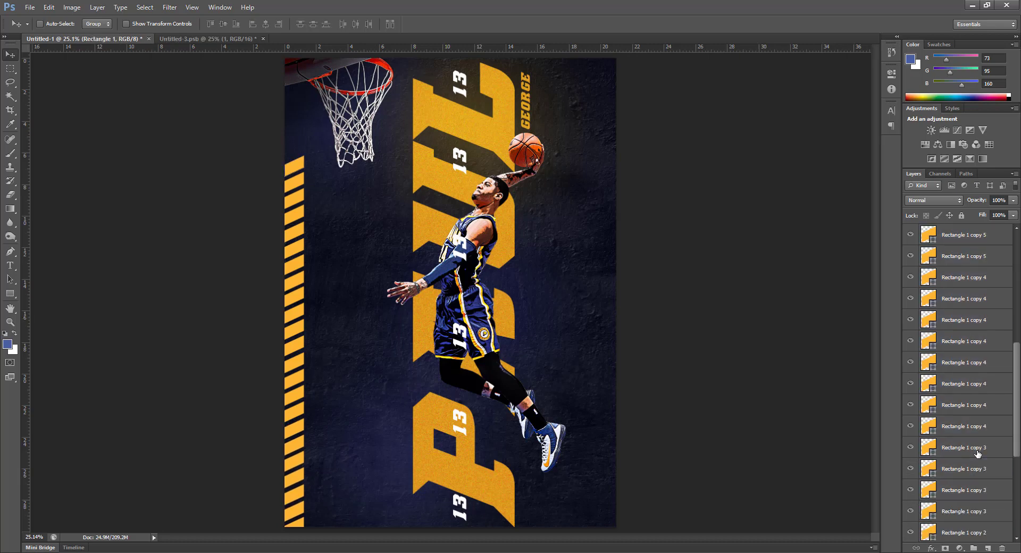
shift+click(998, 244)
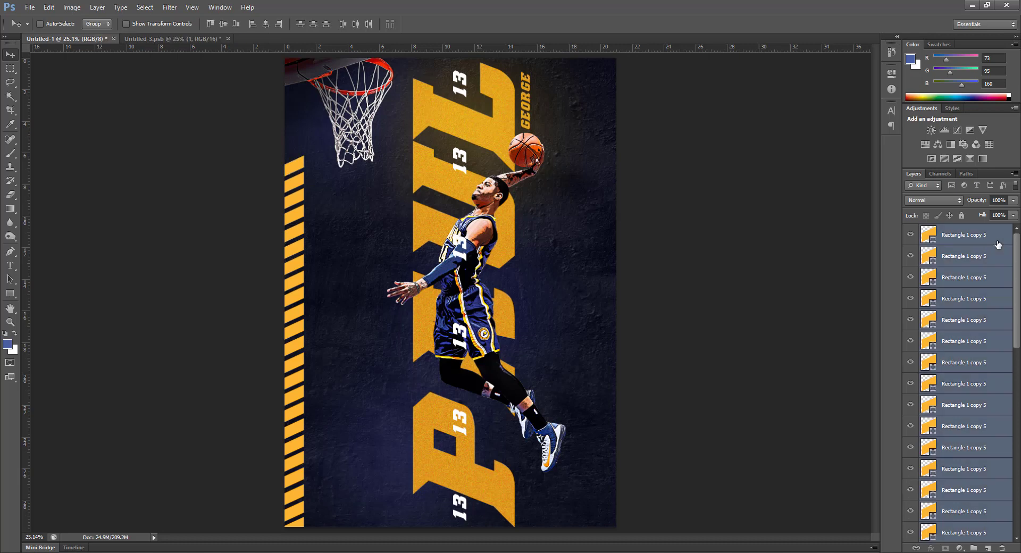
key(ctrl+g)
double_click(952, 231)
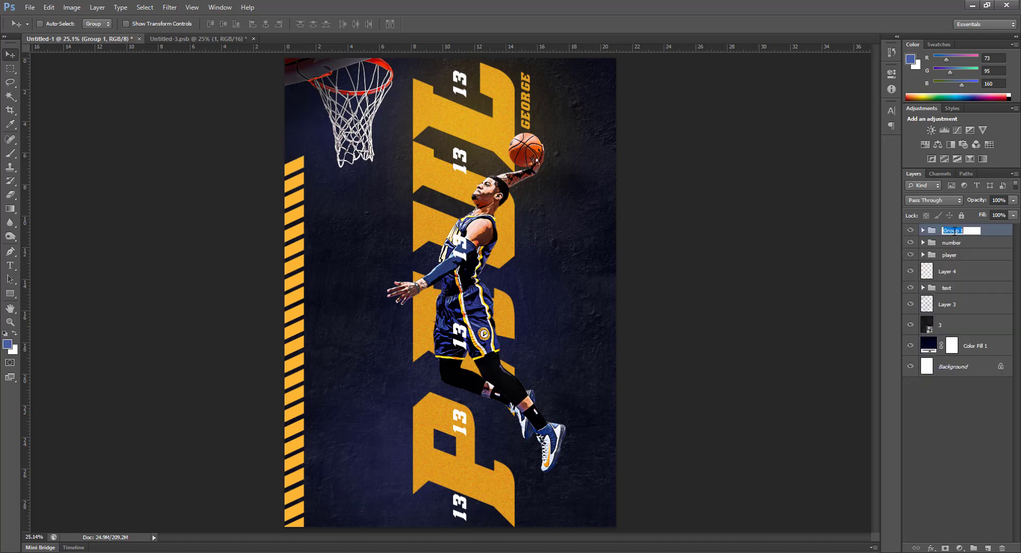
text(shape)
key(Return)
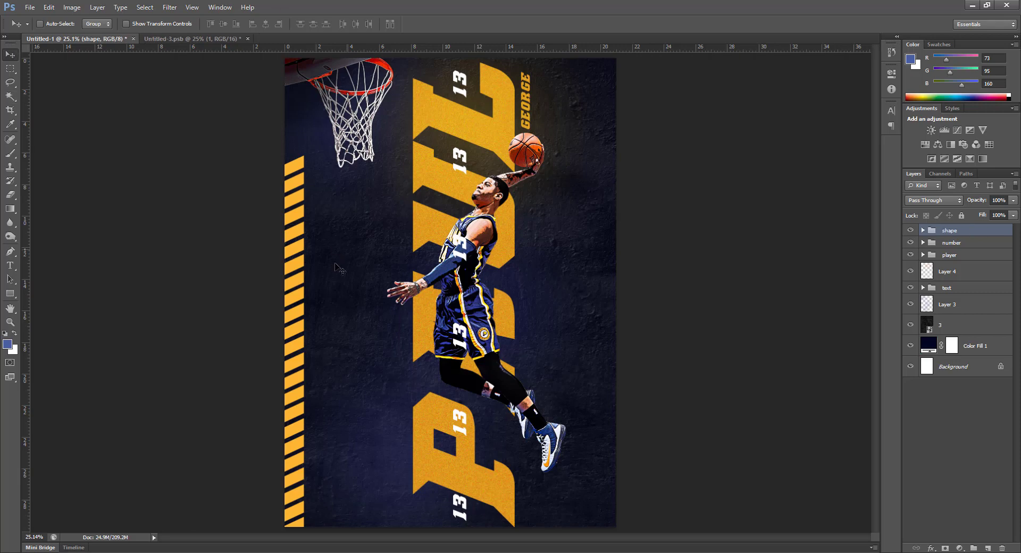
Step: Tuck the striped column closer to the poster's left edge and place a duplicate along the right edge, running off the top
mouse_move(318, 293)
mouse_down()
mouse_move(309, 331)
mouse_move(312, 299)
mouse_up()
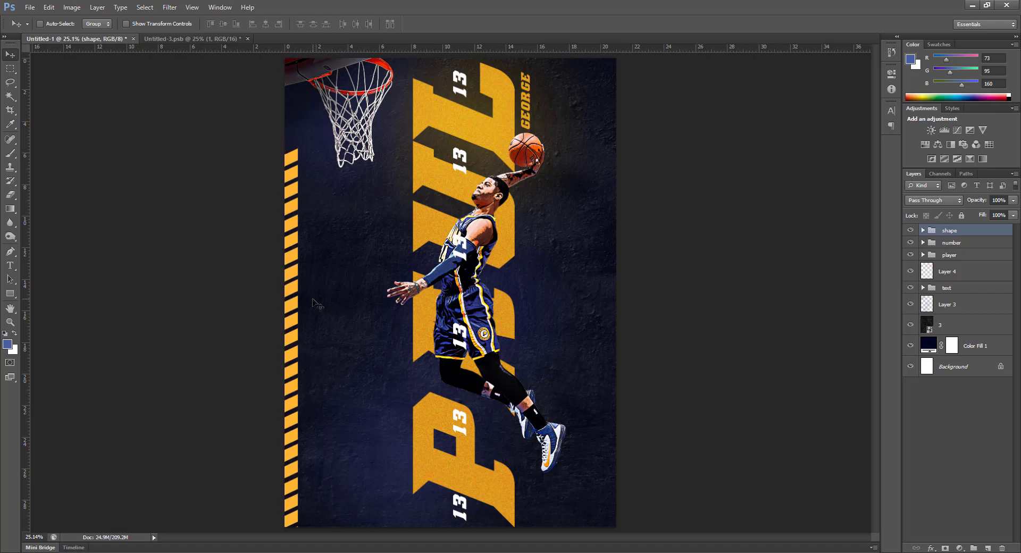
drag(317, 303, 623, 45)
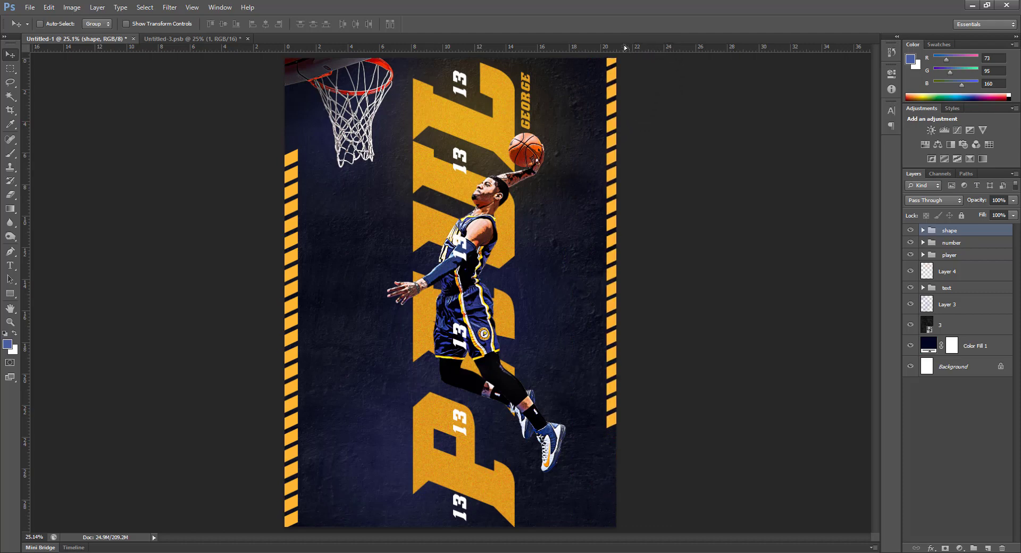
key(ctrl+minus)
key(ctrl+minus)
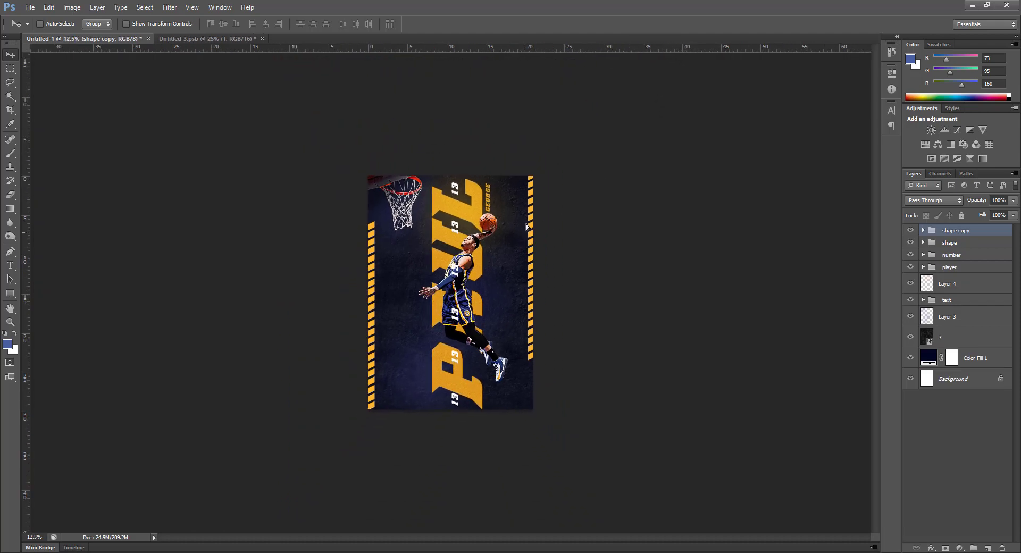
drag(526, 228, 523, 155)
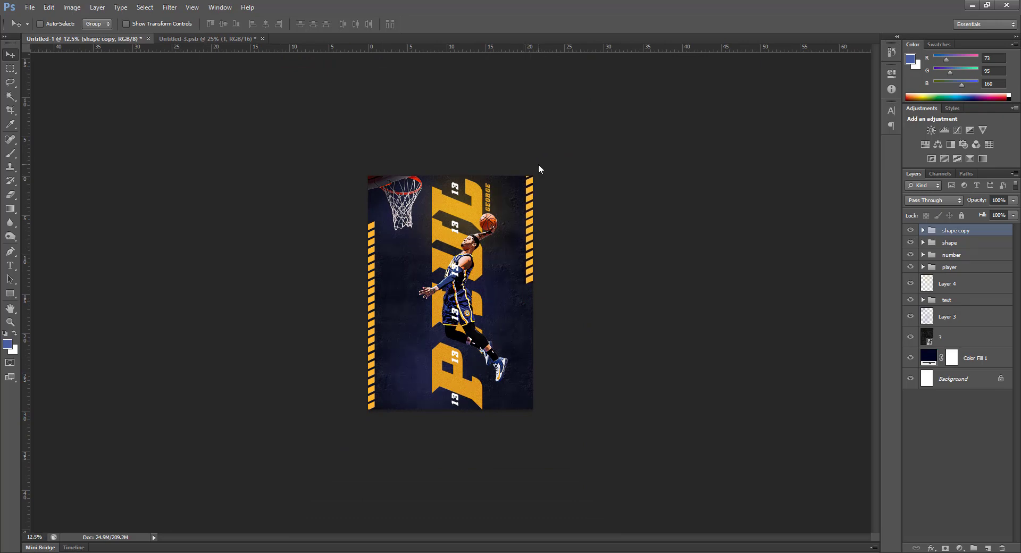
Step: Fine-tune the duplicated striped column against the poster's right edge, lowering it to end just past mid-height
key(shift+Left)
key(shift+Down)
key(shift+Down)
key(shift+Right)
key(shift+Left)
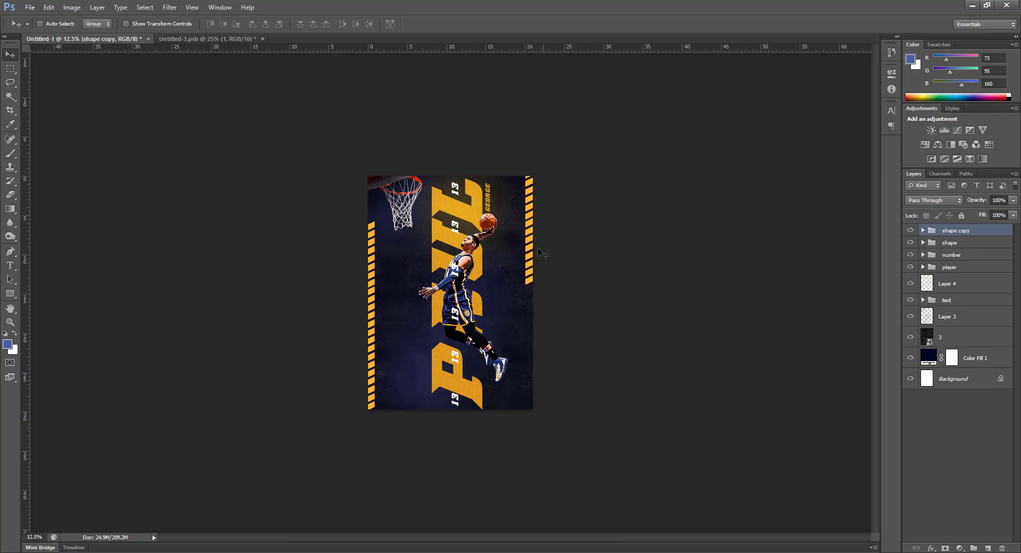
drag(538, 248, 535, 272)
drag(535, 273, 537, 282)
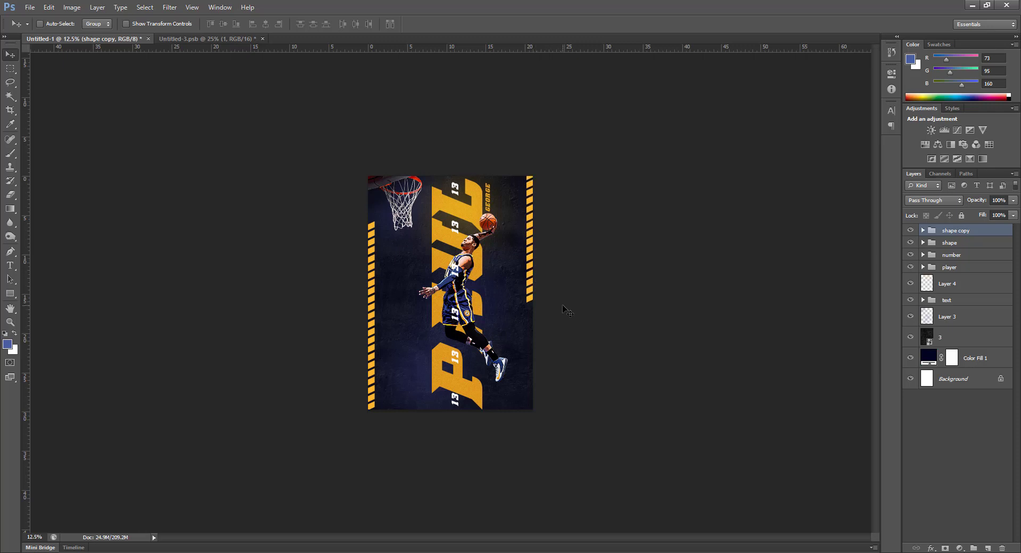
key(ctrl+0)
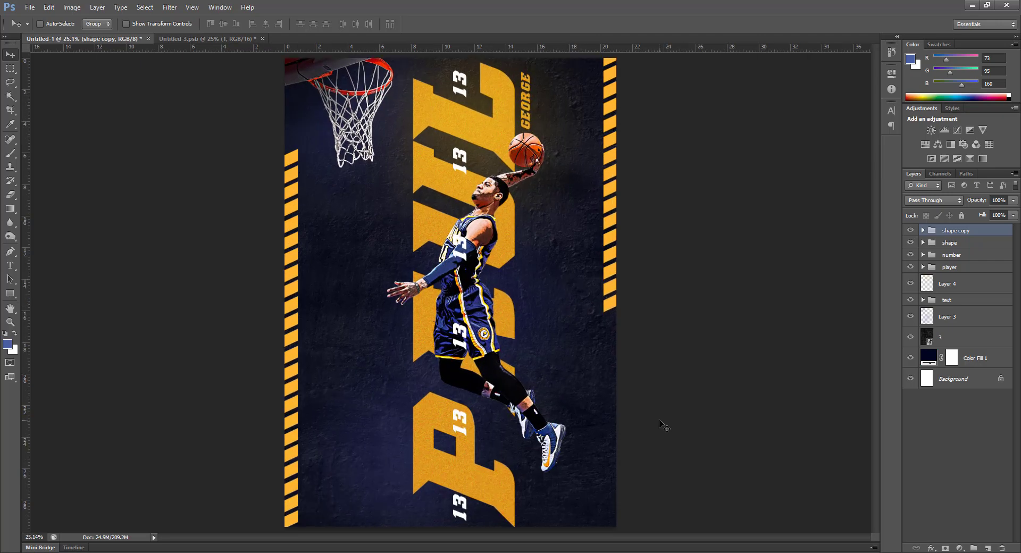
Step: Nudge both striped columns slightly outward so they sit narrower against the poster's left and right edges
click(975, 256)
click(968, 244)
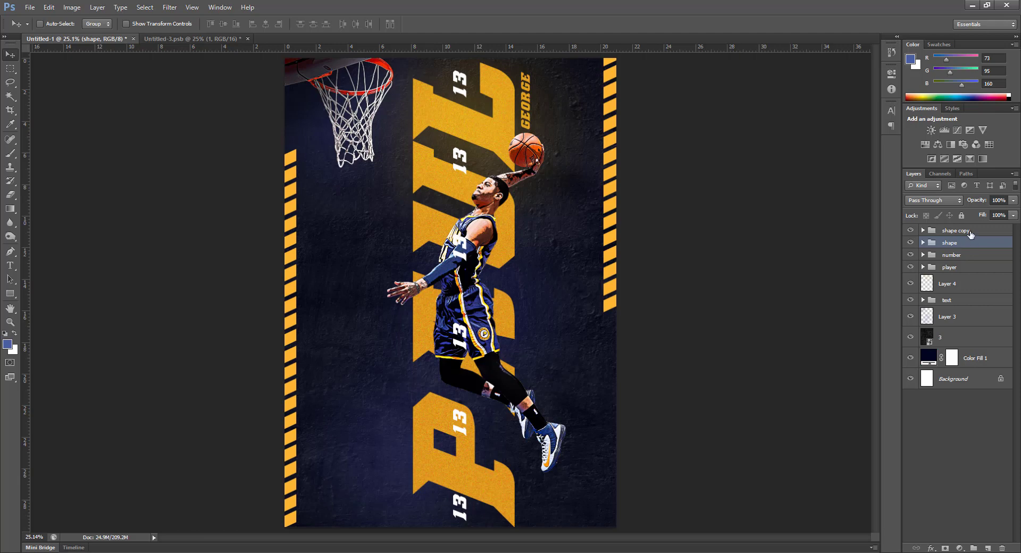
double_click(969, 230)
click(987, 232)
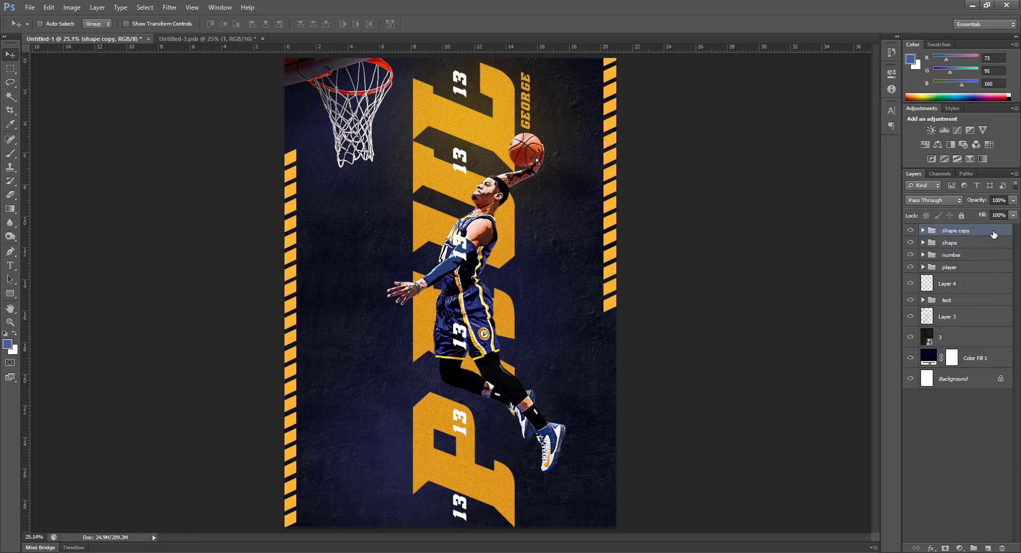
key(Right)
key(Right)
key(Right)
key(Right)
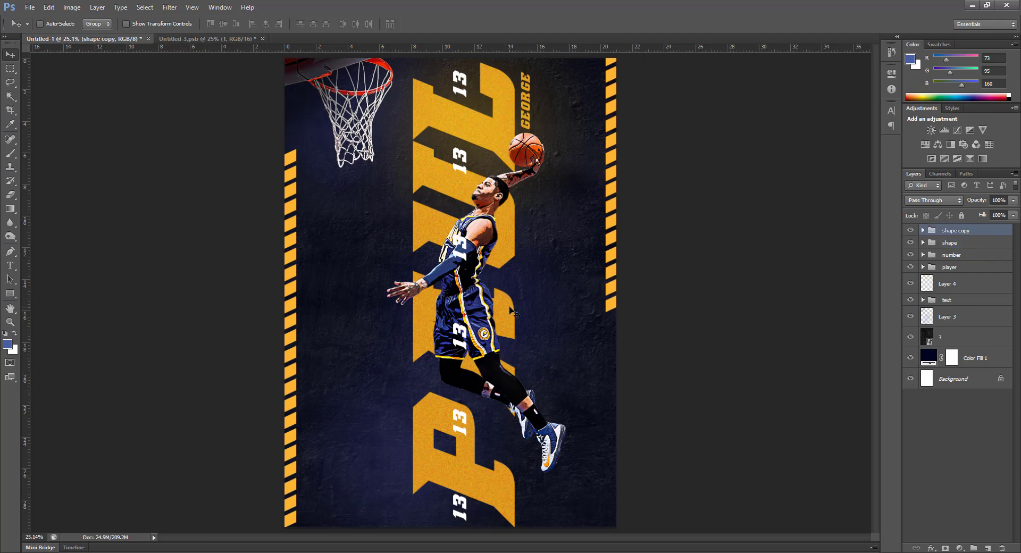
Step: Merge all the bar layers inside the shape copy group into a single shape layer
click(923, 230)
click(932, 250)
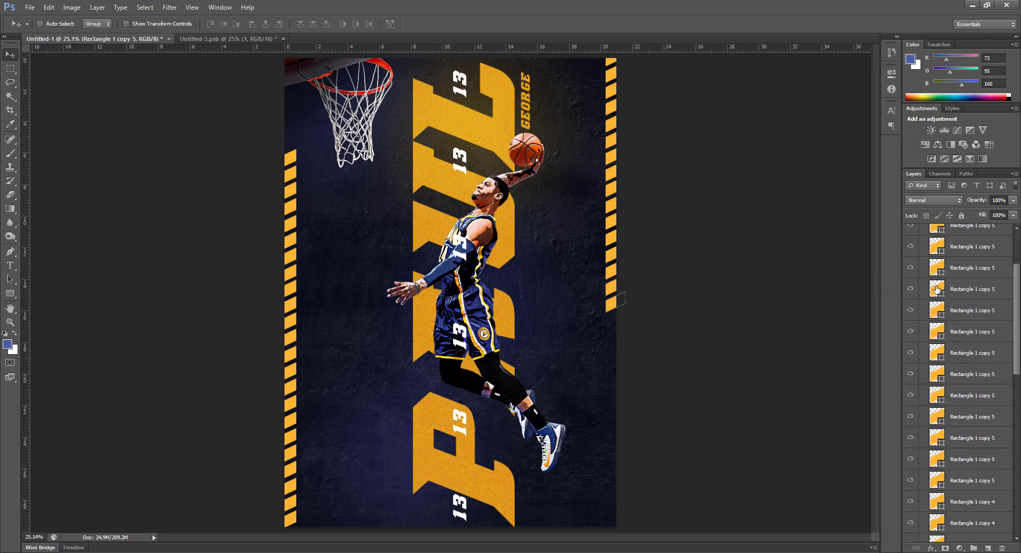
scroll(957, 329, down, 15)
shift+click(971, 417)
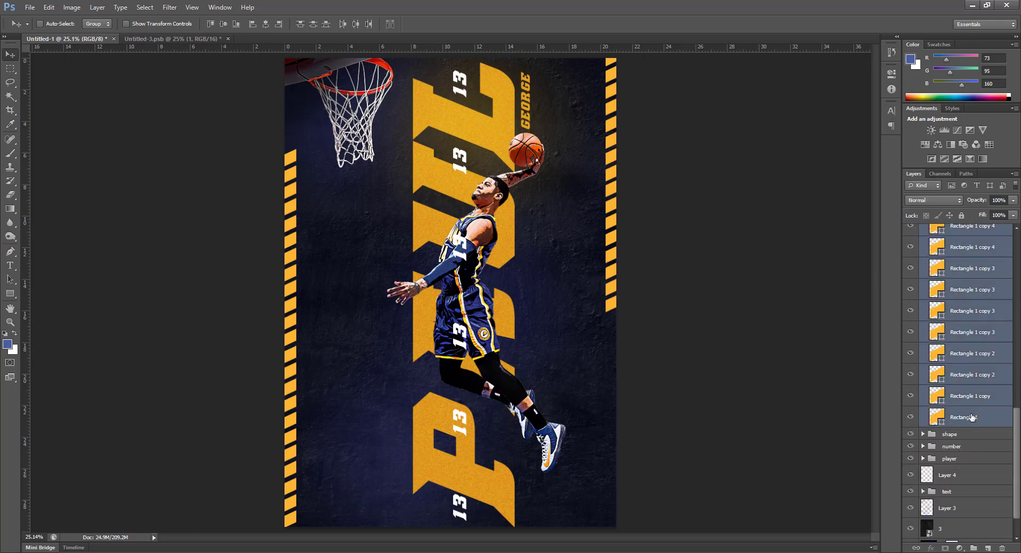
key(ctrl+e)
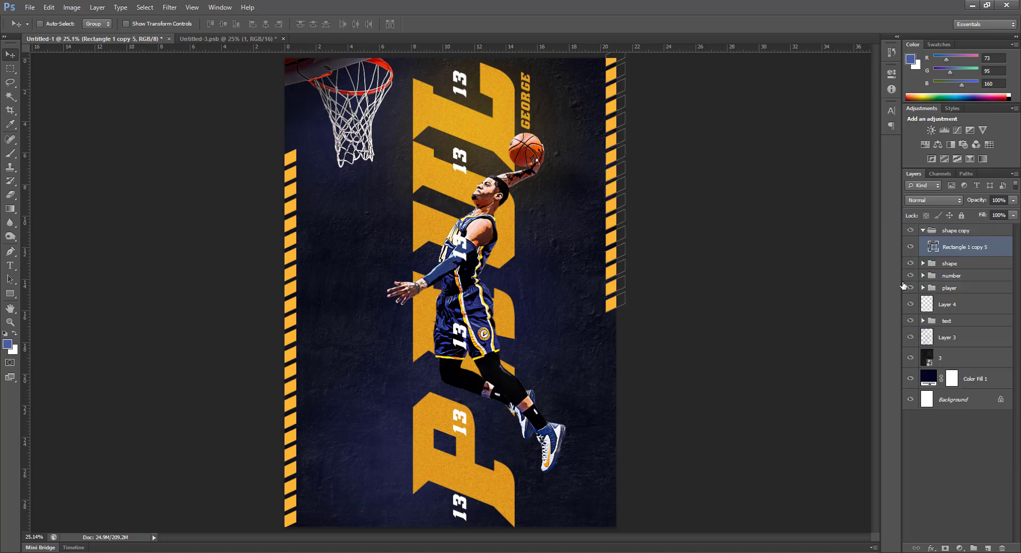
Step: Merge all the bar layers inside the original shape group into a single shape layer
click(923, 264)
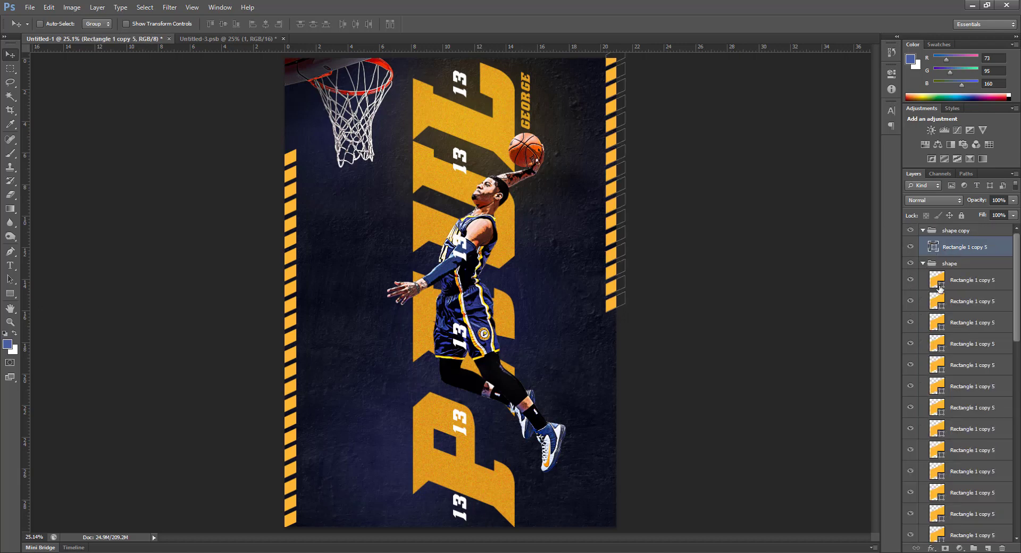
scroll(942, 404, down, 6)
scroll(942, 416, down, 3)
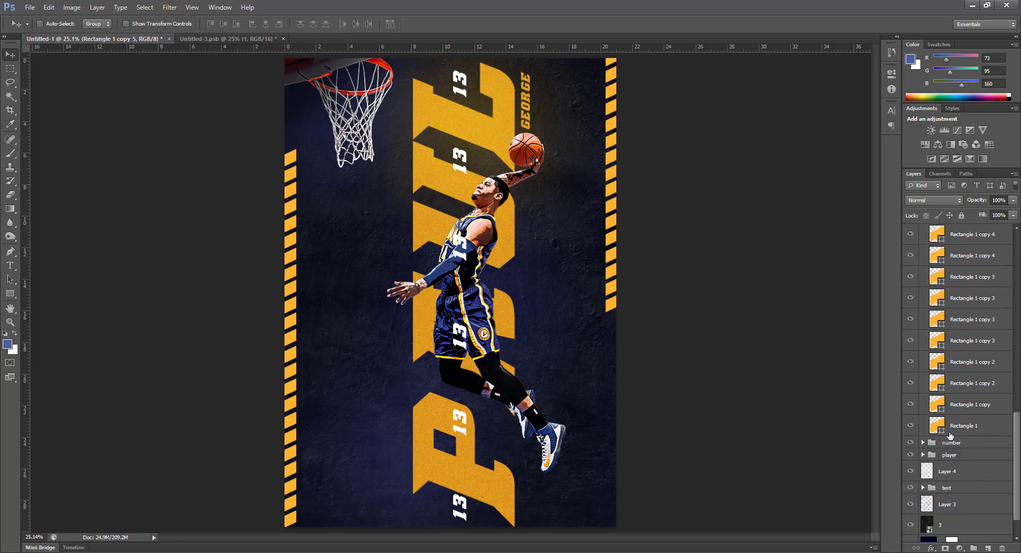
shift+click(939, 424)
key(ctrl+e)
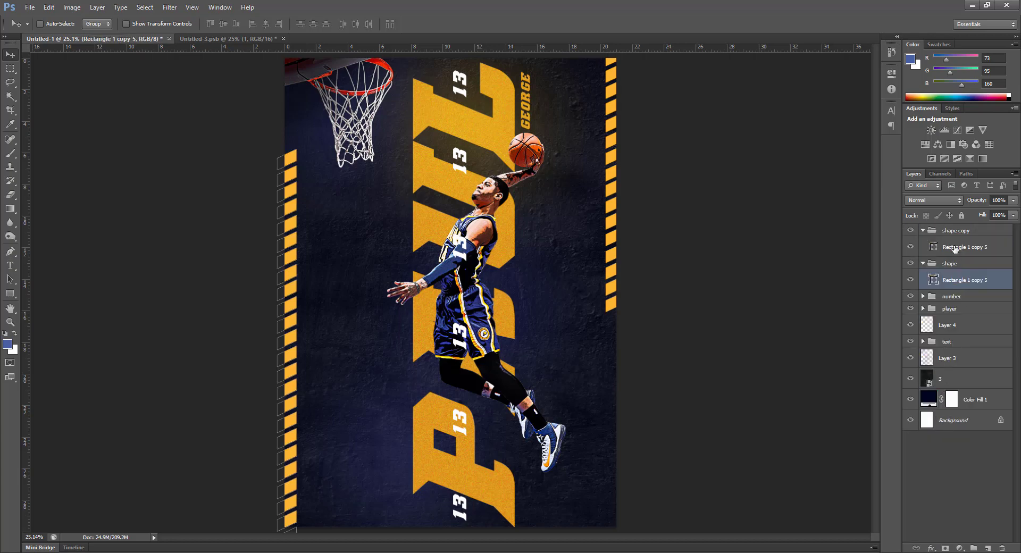
double_click(934, 279)
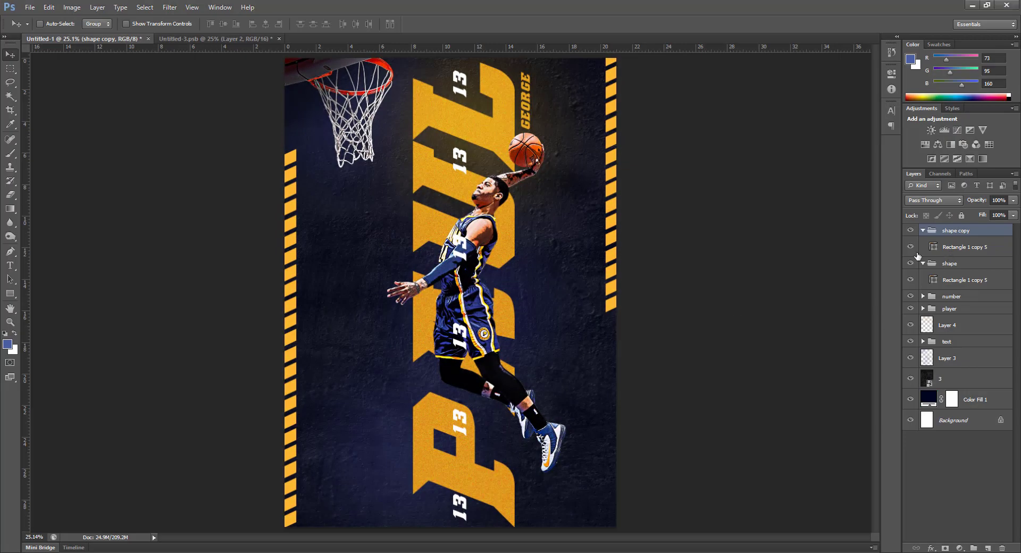
Step: Combine the shape and shape copy groups into one group named shapes
click(924, 264)
click(923, 230)
shift+click(969, 245)
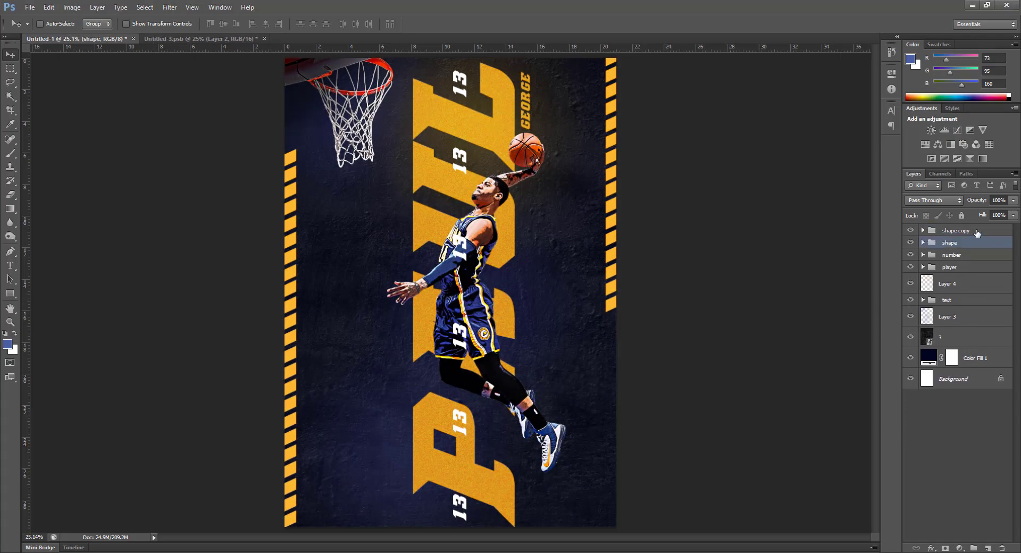
key(ctrl+g)
double_click(954, 230)
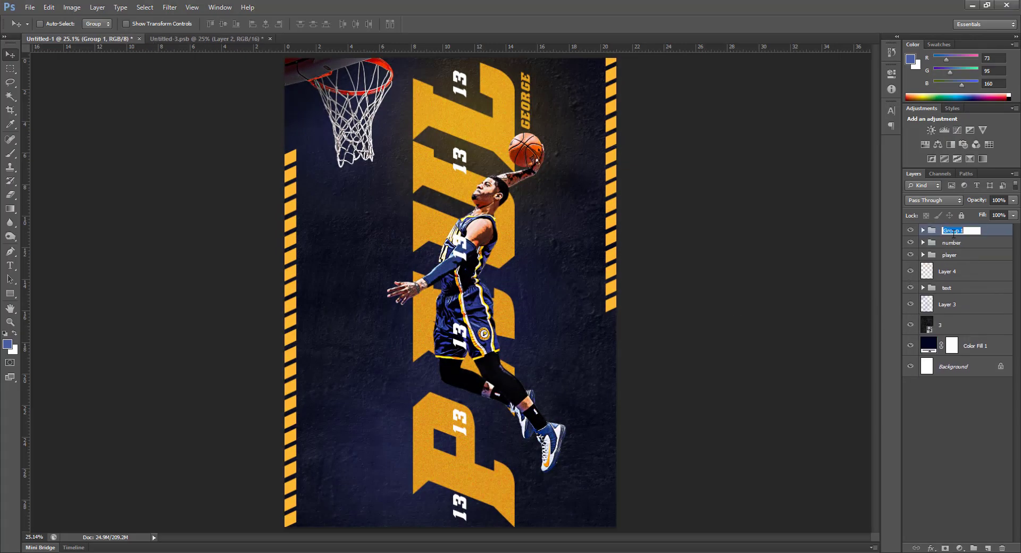
text(shapes)
Step: Examine what Layer 4 and the player group's layer 1 contribute by switching their visibility off and on
click(938, 264)
click(911, 272)
click(911, 272)
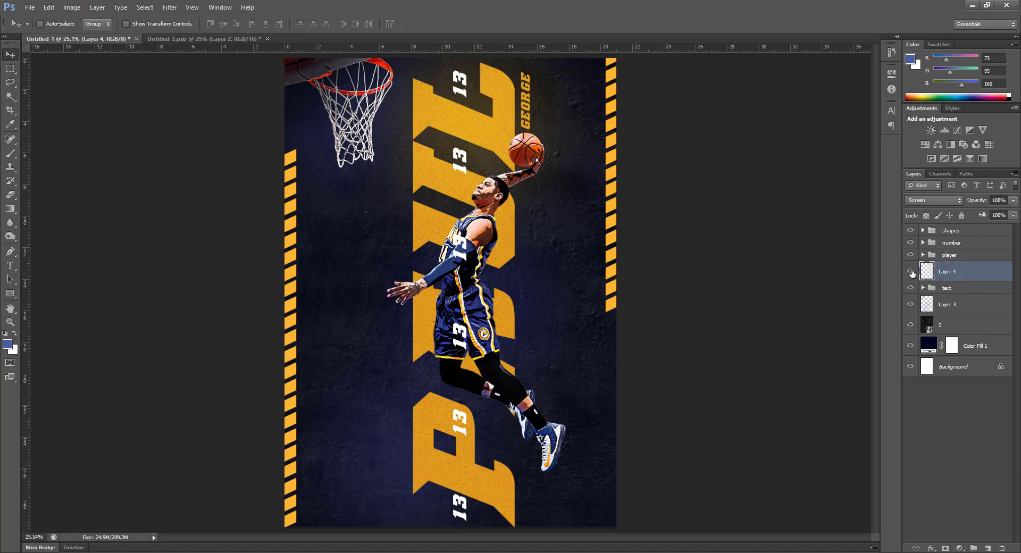
click(944, 256)
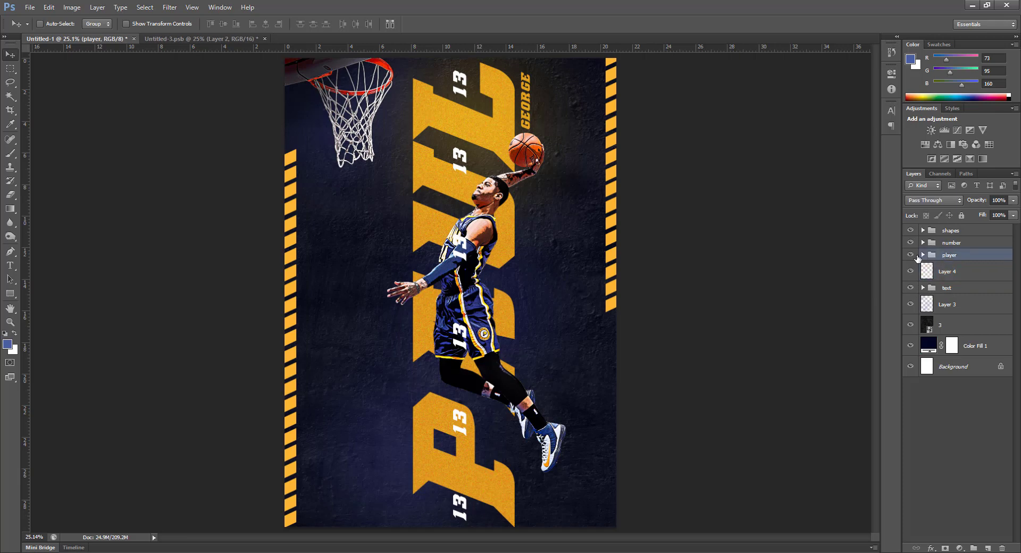
click(924, 255)
click(959, 351)
click(911, 354)
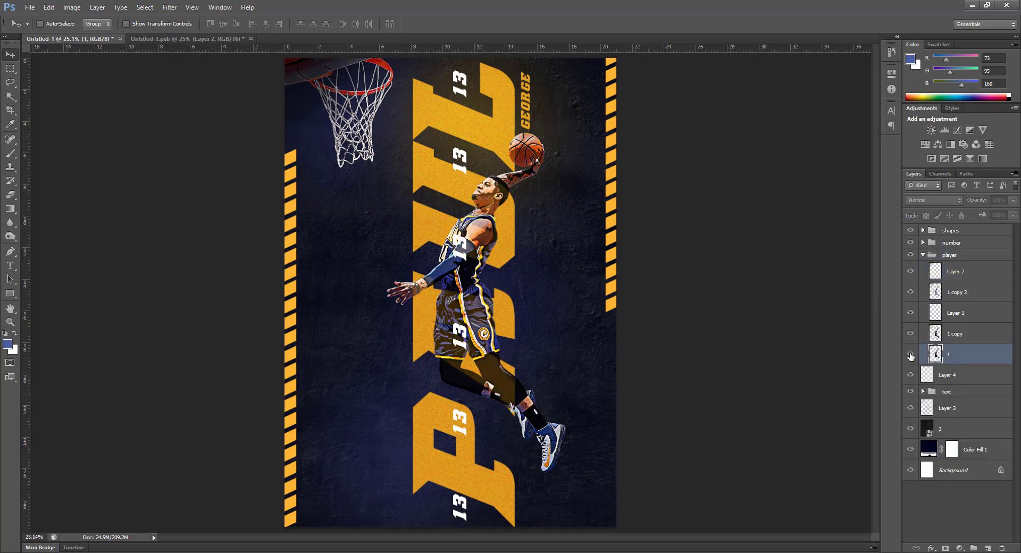
click(910, 354)
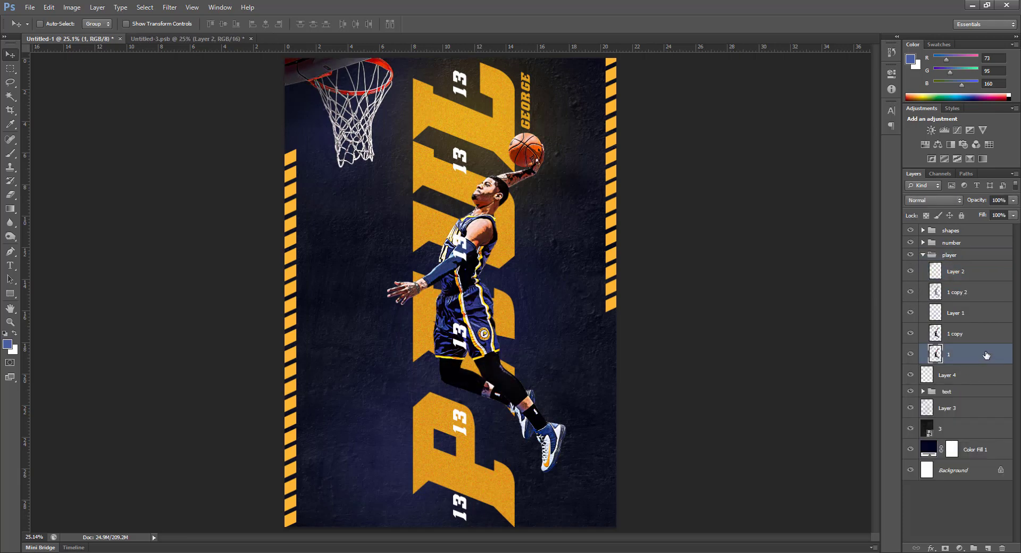
double_click(987, 355)
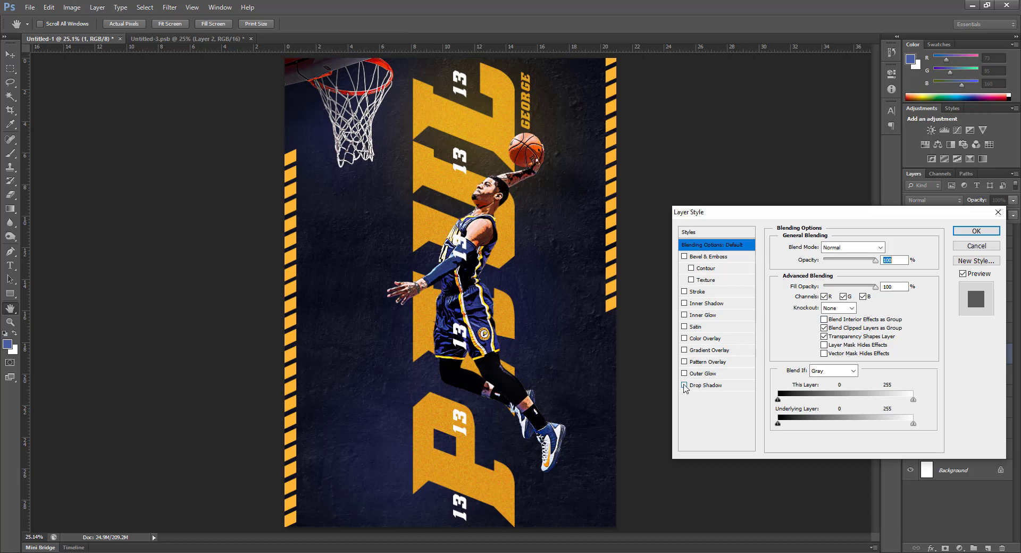
click(684, 339)
click(685, 339)
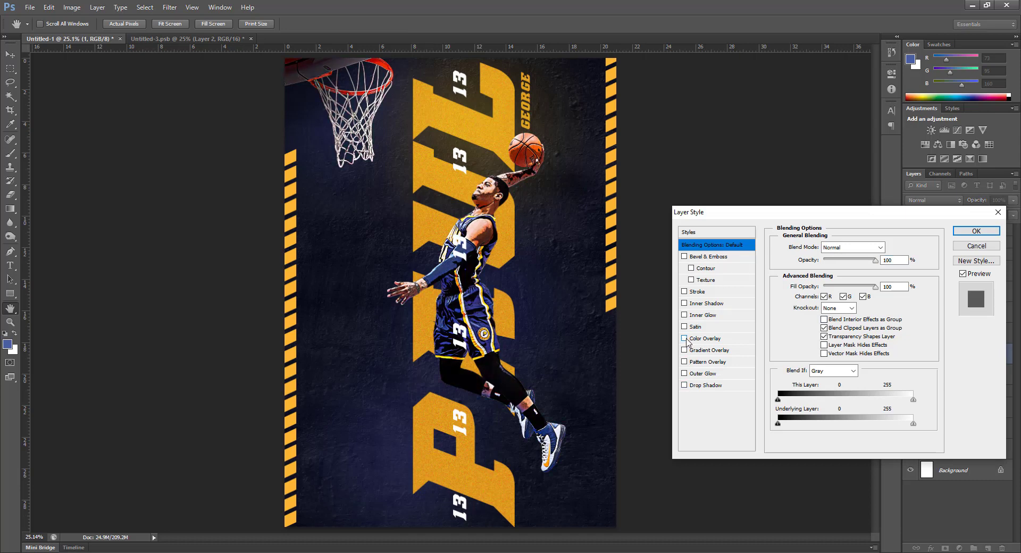
click(686, 375)
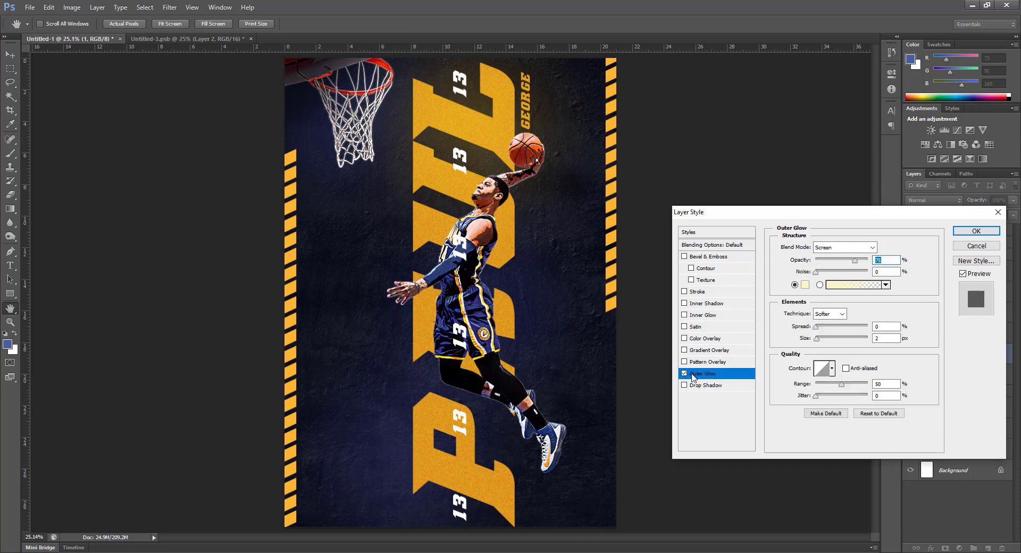
click(805, 285)
click(459, 195)
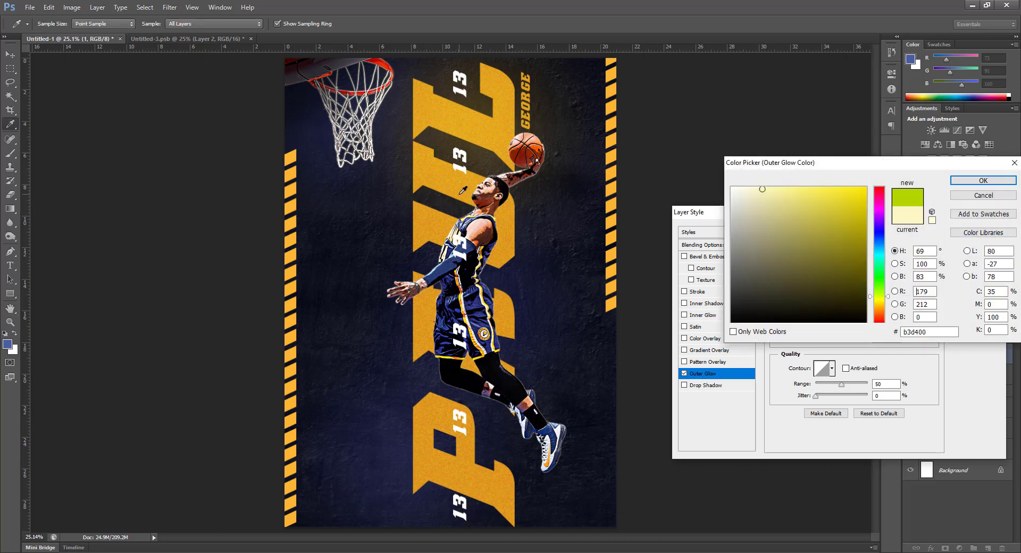
click(432, 171)
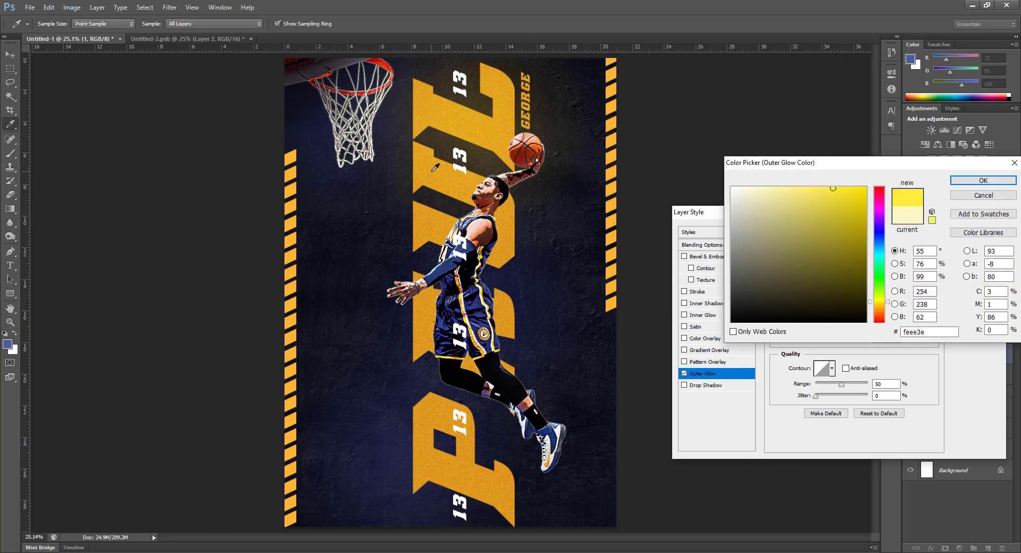
click(291, 445)
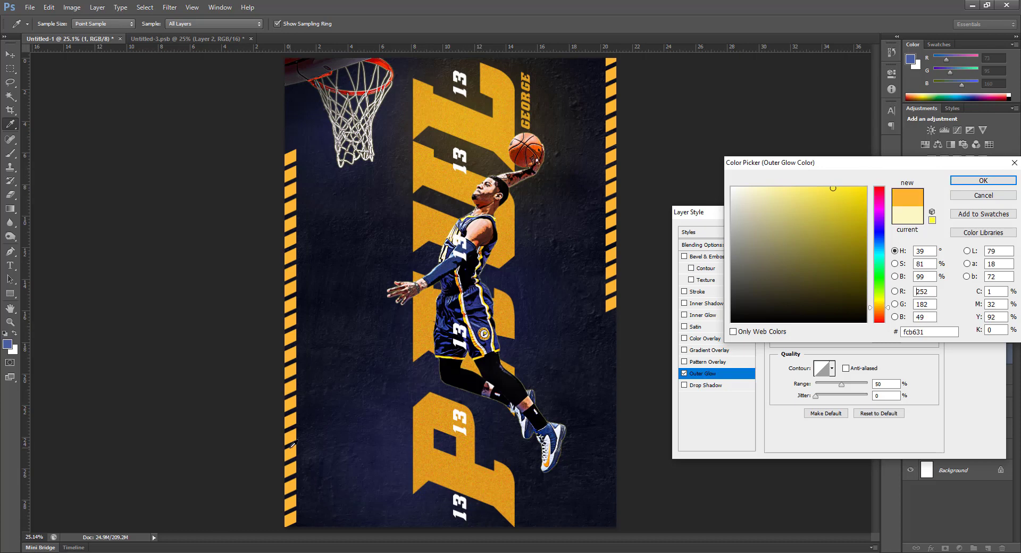
click(984, 180)
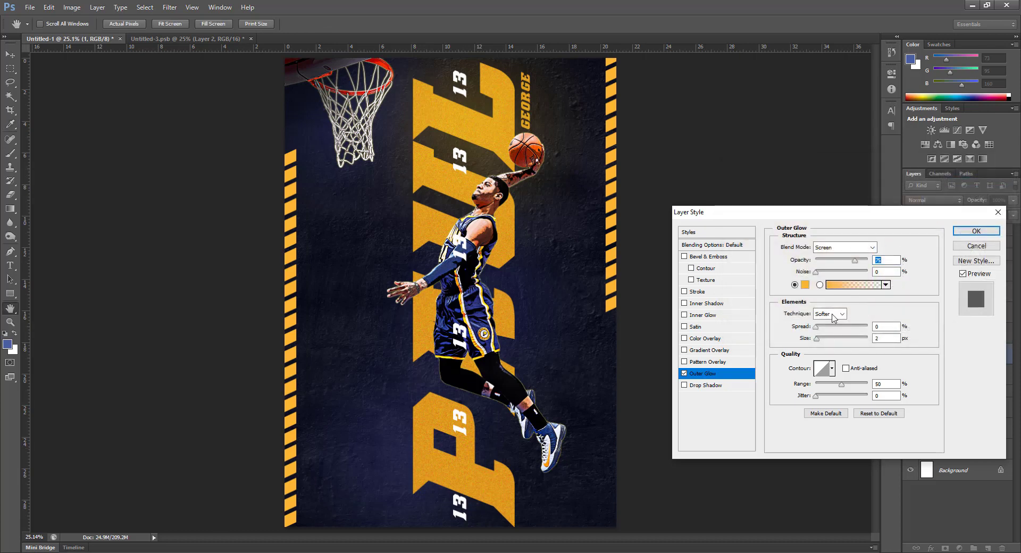
drag(816, 338, 830, 345)
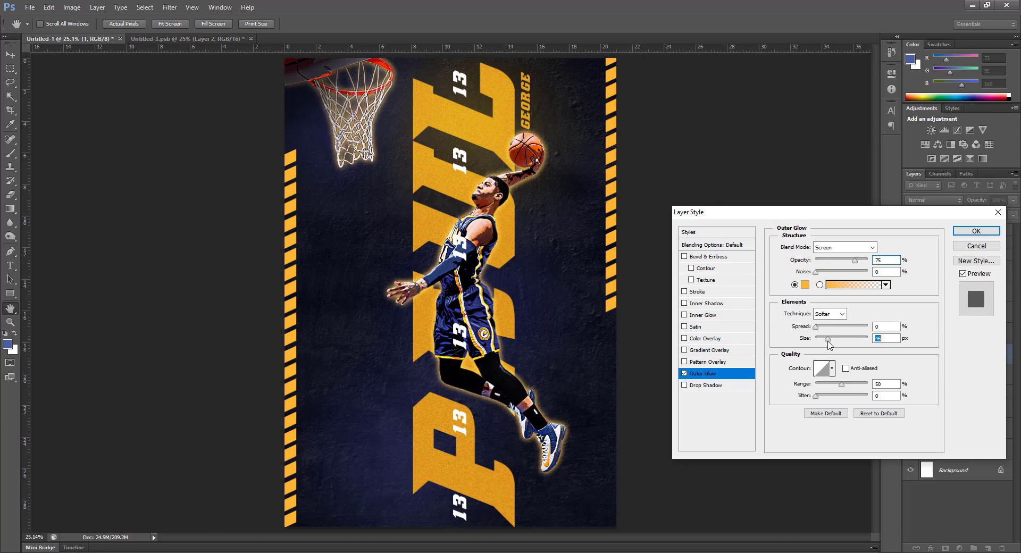
click(976, 231)
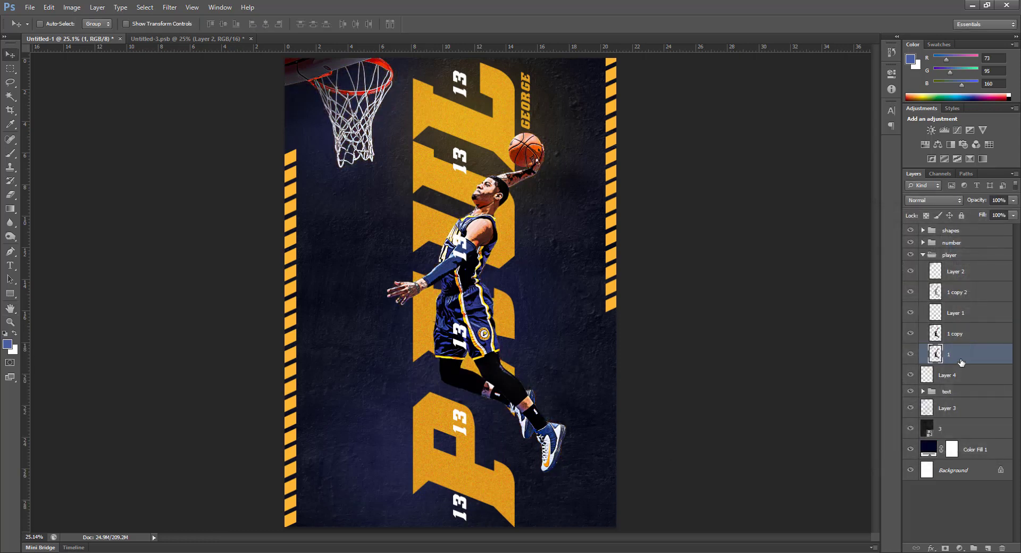
Step: Duplicate layer 1 in the player group and give the original an Outer Glow in orange fcb631 sampled from the striped column
key(ctrl+j)
click(963, 376)
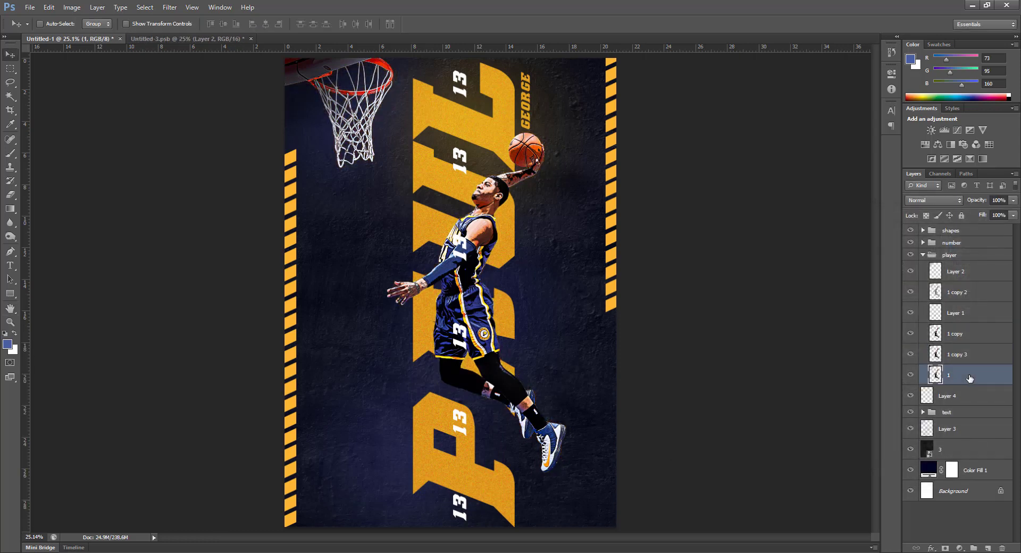
double_click(969, 377)
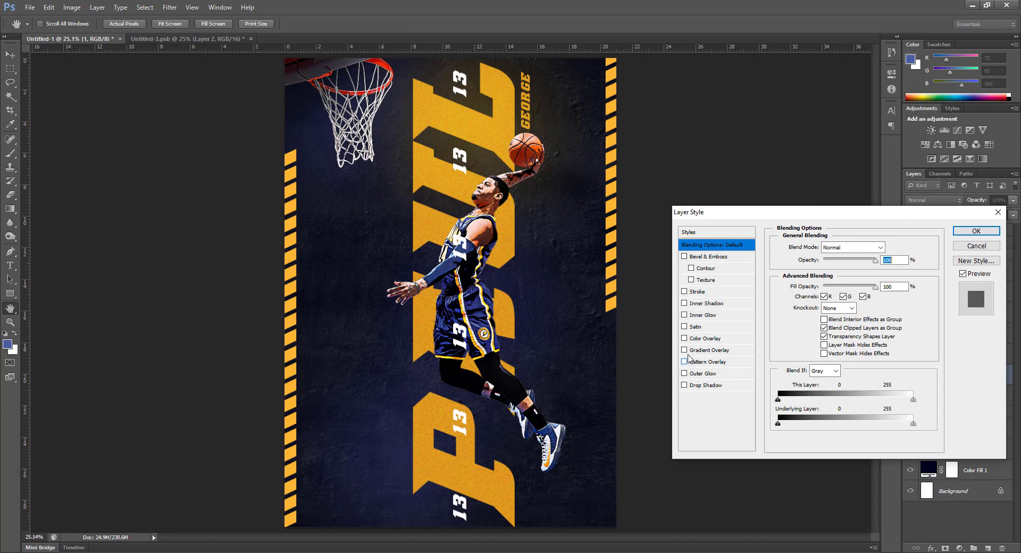
click(685, 374)
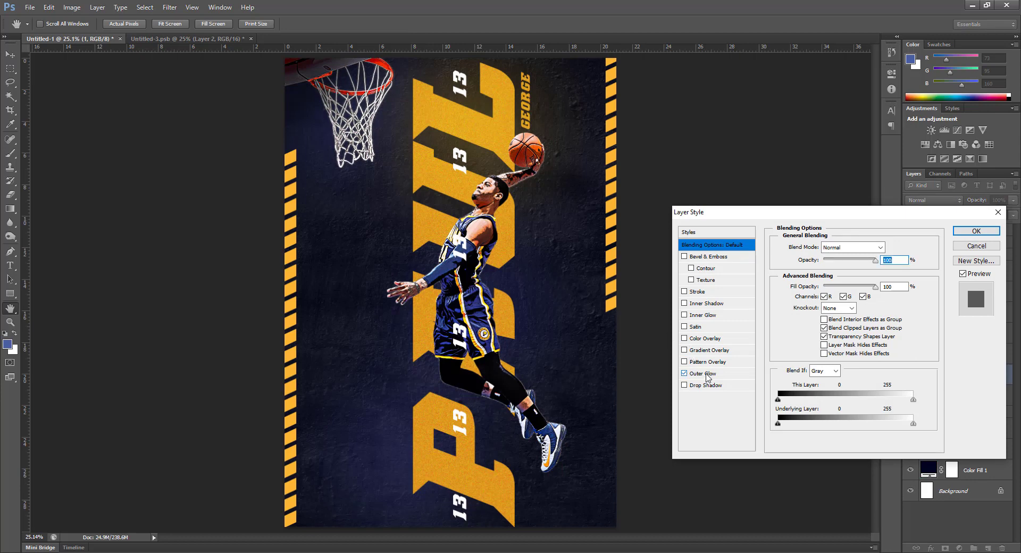
click(702, 373)
click(805, 286)
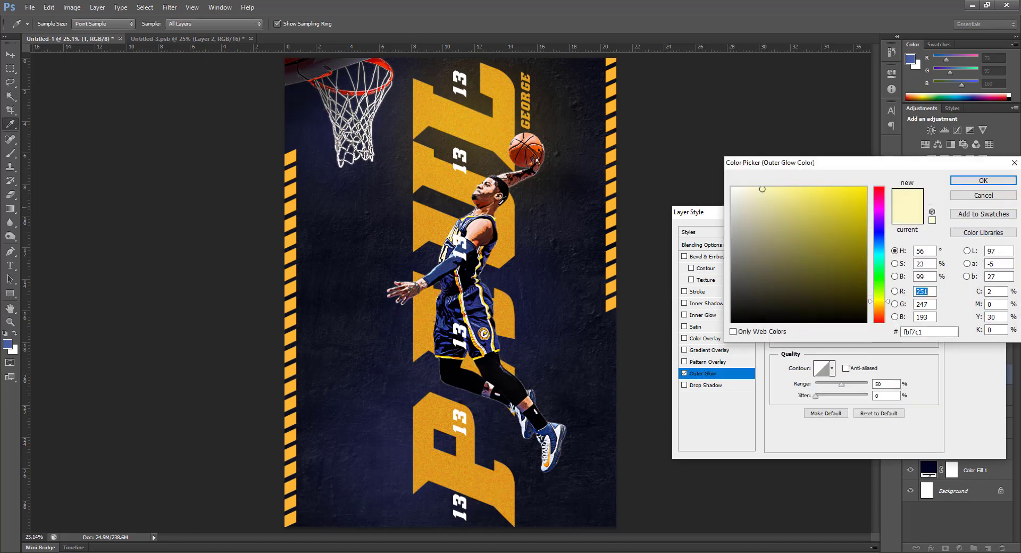
click(292, 222)
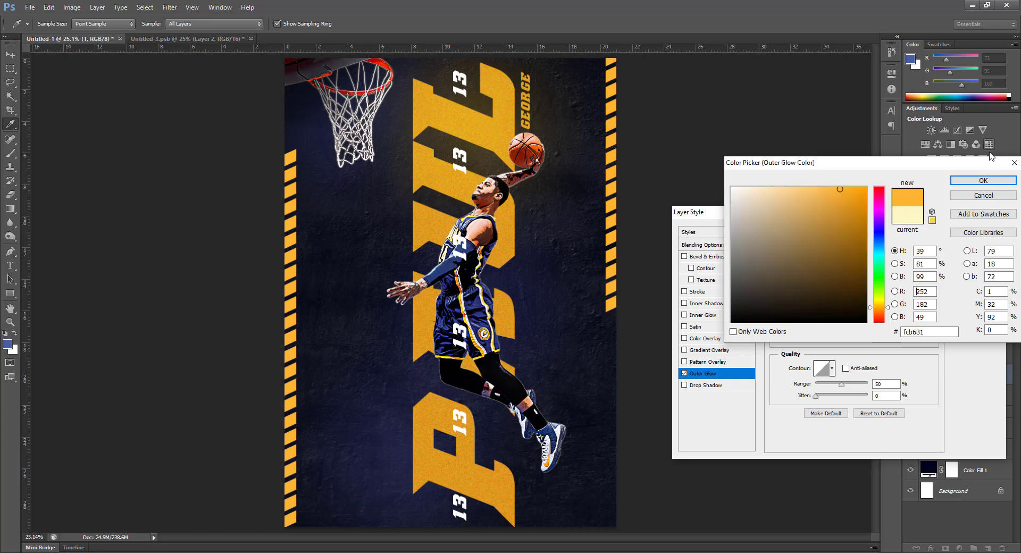
click(983, 181)
Step: Set layer 1's Outer Glow to 55% opacity, 10% noise, 65 px size and a low spread, and apply it
drag(817, 340, 825, 340)
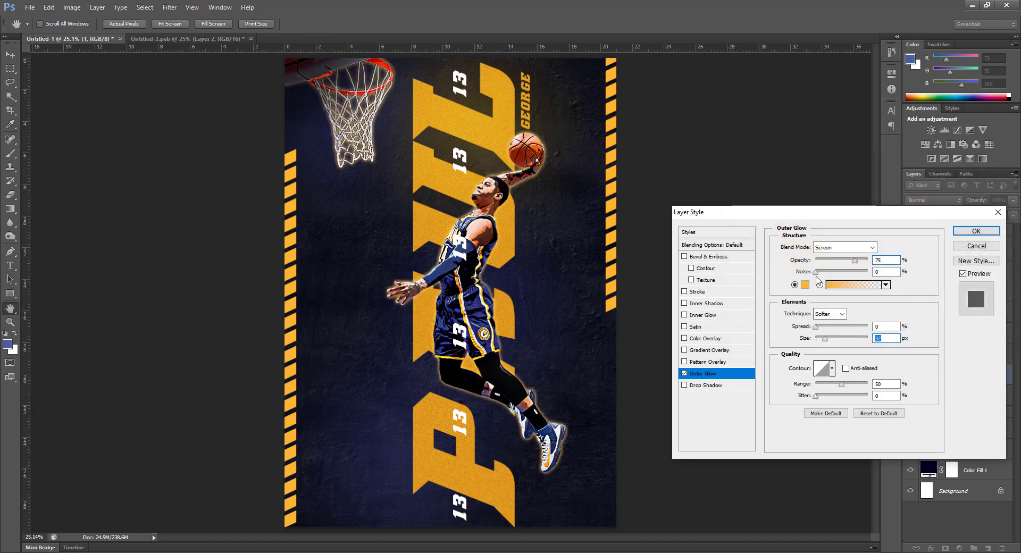
drag(816, 273, 820, 273)
drag(817, 328, 832, 340)
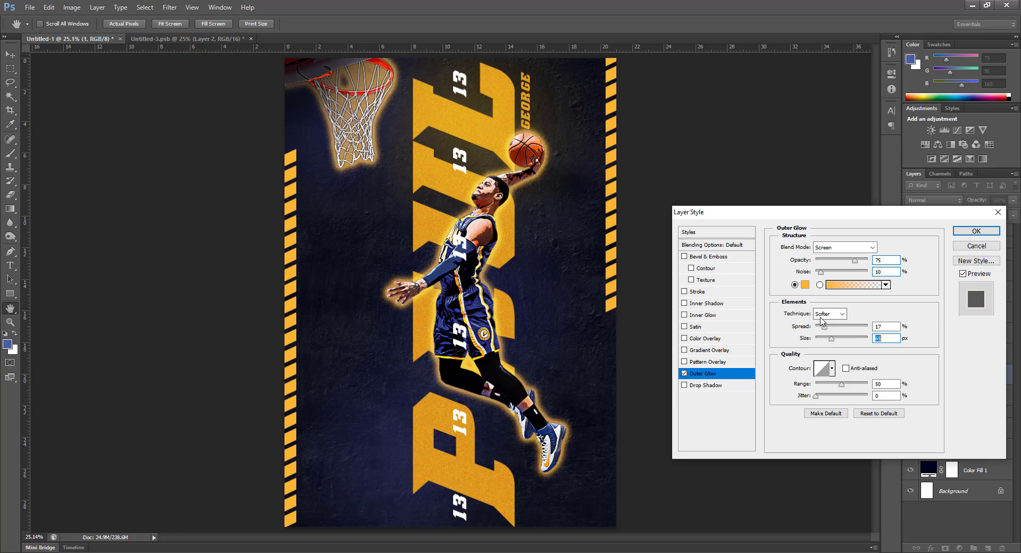
mouse_move(854, 261)
mouse_down()
mouse_move(841, 262)
mouse_move(849, 269)
mouse_up()
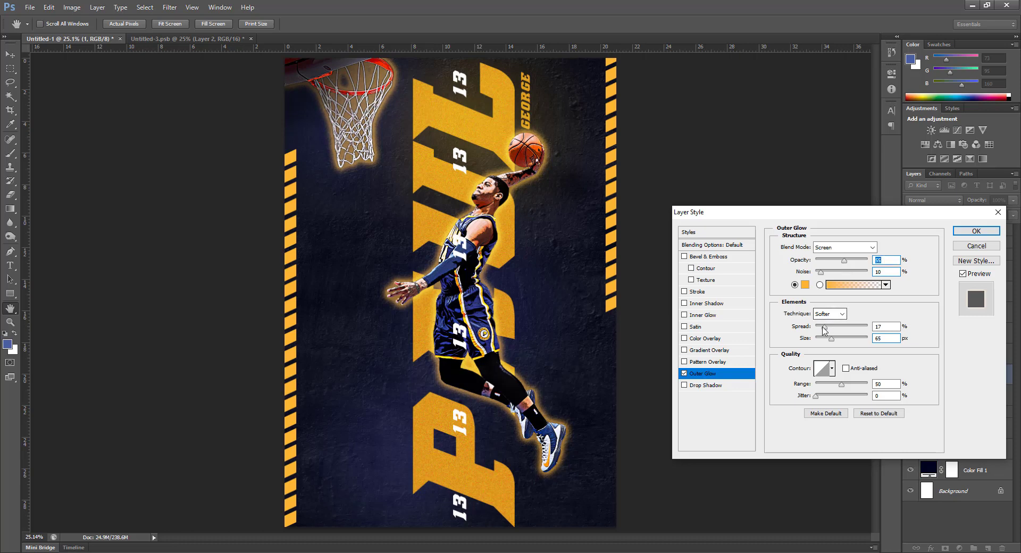
drag(825, 326, 821, 329)
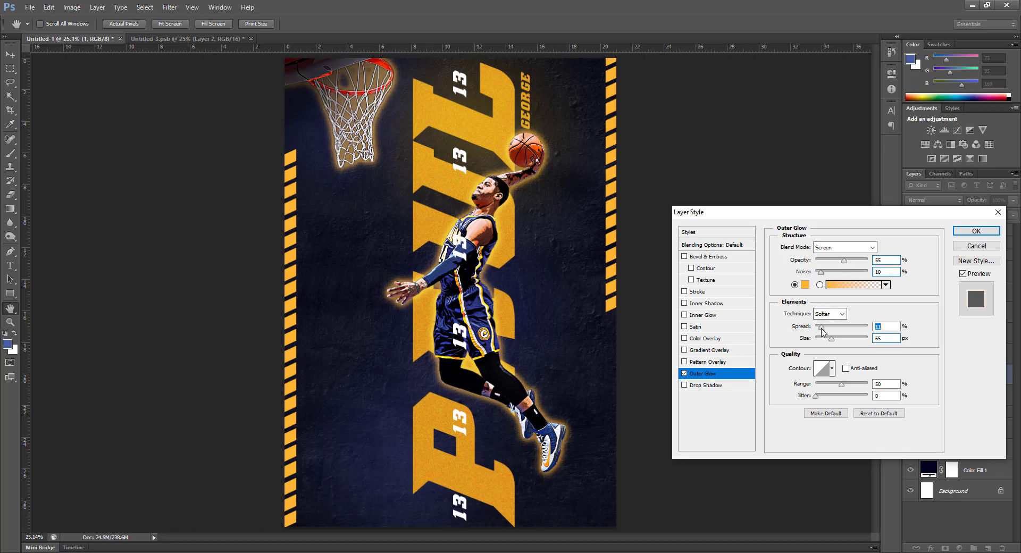
click(977, 231)
Step: Erase the orange outer glow around the hoop and net on layer 1 with the Eraser enlarged to 600 px
key(e)
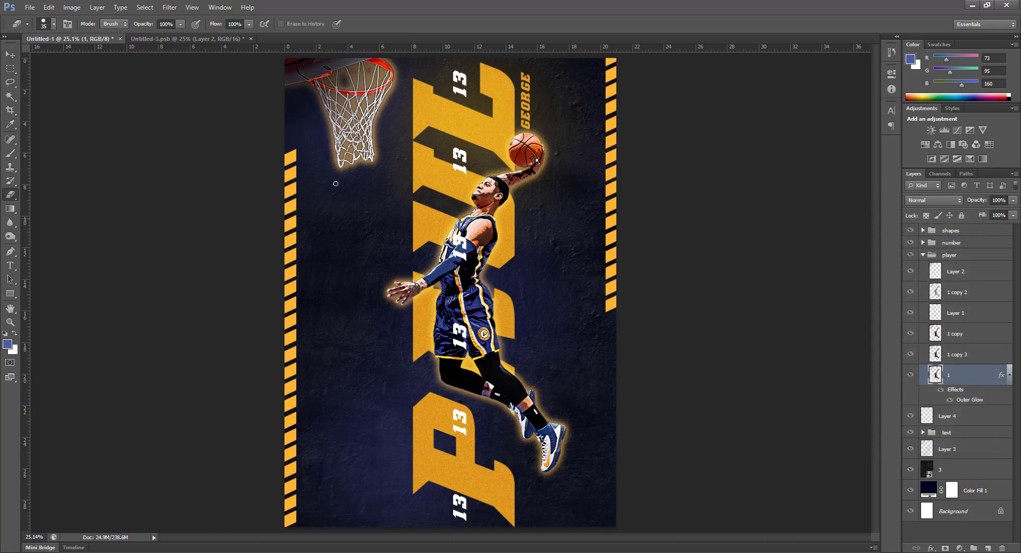
drag(325, 162, 354, 169)
key(])
key(])
key(])
key(])
key(])
key(])
key(])
key(])
key(])
key(])
key(])
key(])
key(])
key(])
key(])
mouse_move(347, 107)
mouse_down()
mouse_move(319, 78)
mouse_move(344, 47)
mouse_move(361, 127)
mouse_move(347, 107)
mouse_up()
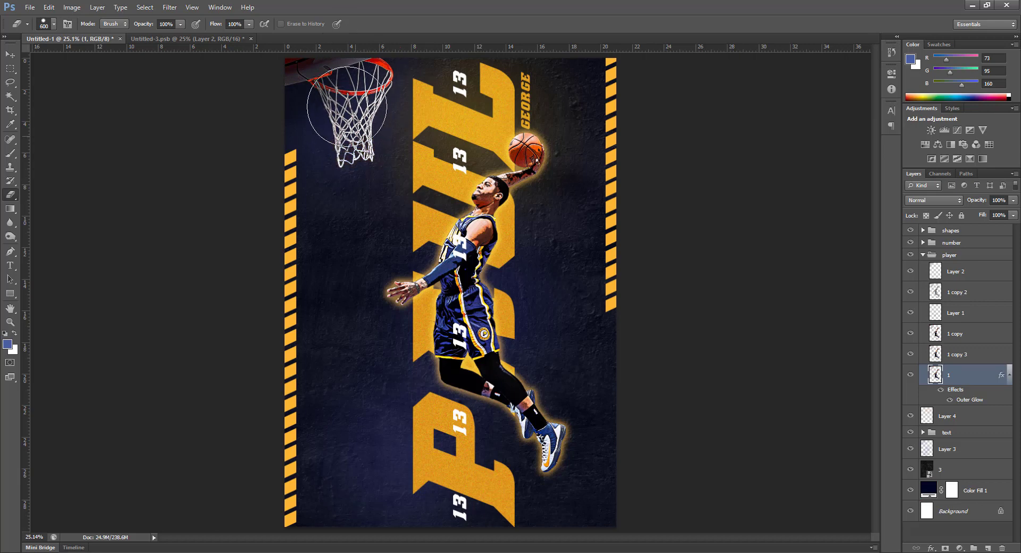
click(13, 55)
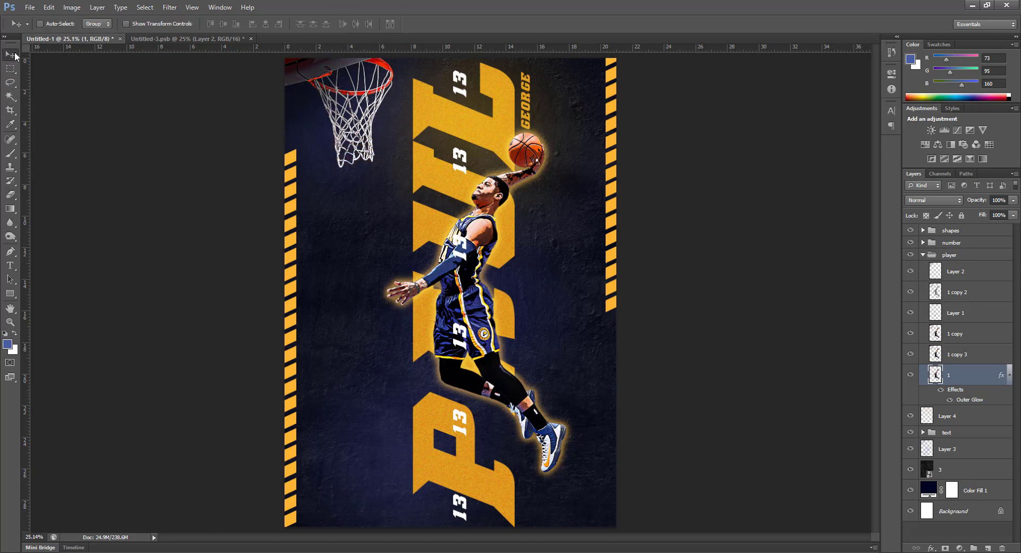
Step: Add a black Multiply Drop Shadow to layer 1 at 75% opacity and 7% noise, offset down and to the right with softened edges
double_click(960, 394)
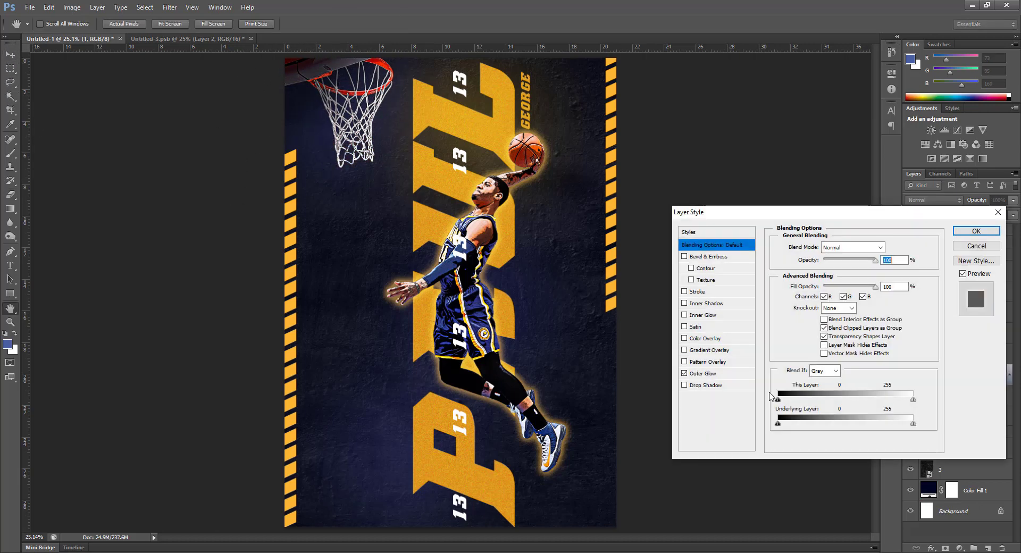
click(723, 387)
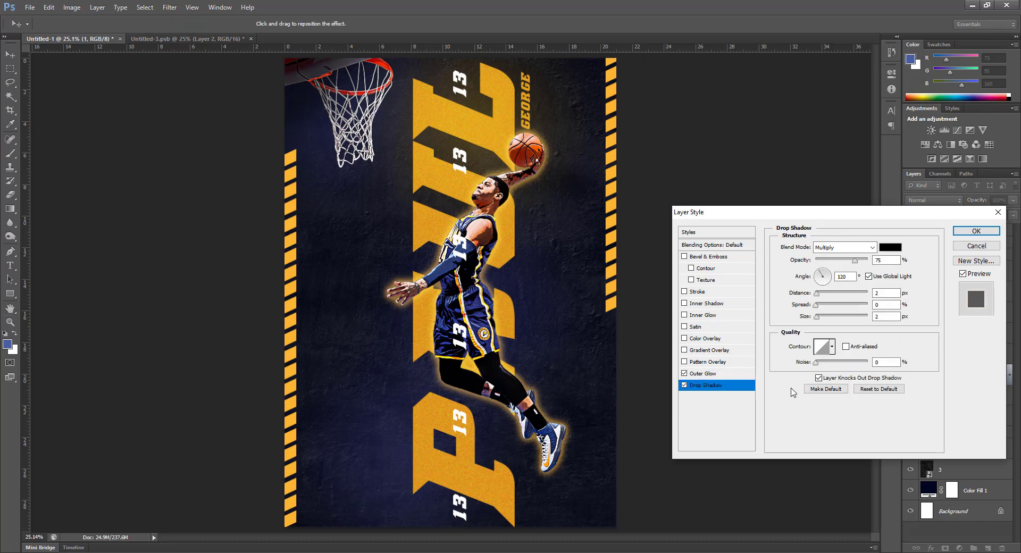
drag(823, 367, 819, 367)
drag(570, 448, 576, 451)
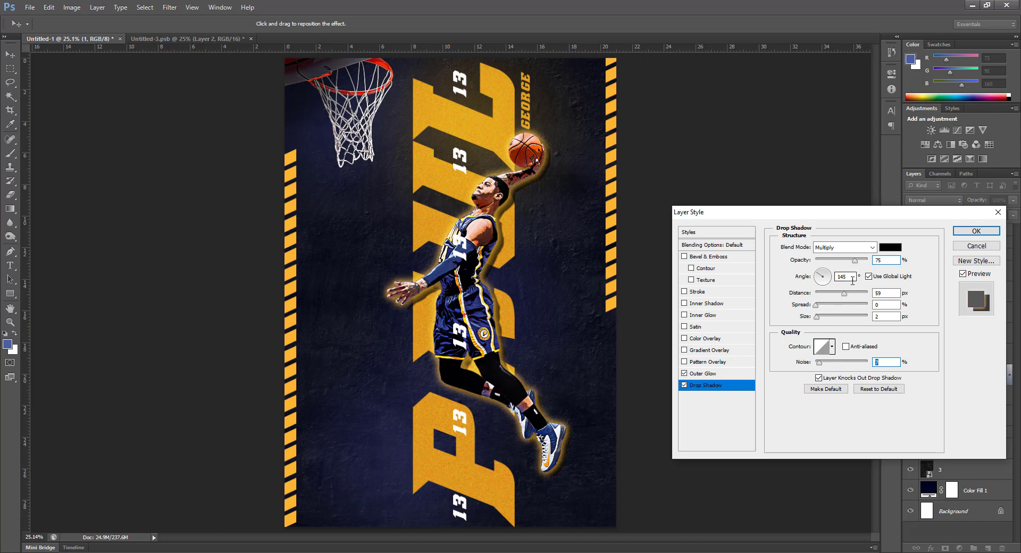
drag(816, 316, 828, 318)
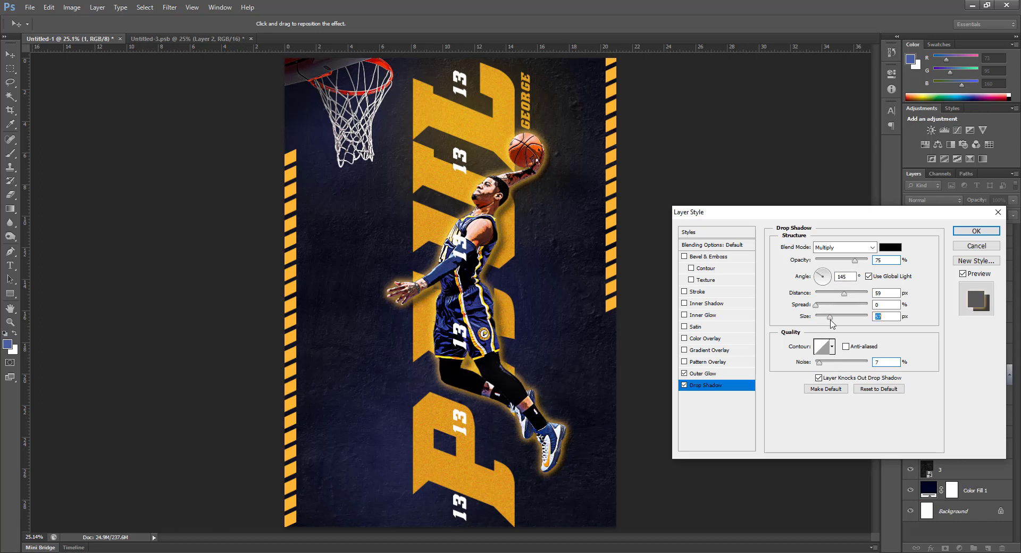
drag(593, 308, 591, 310)
click(987, 232)
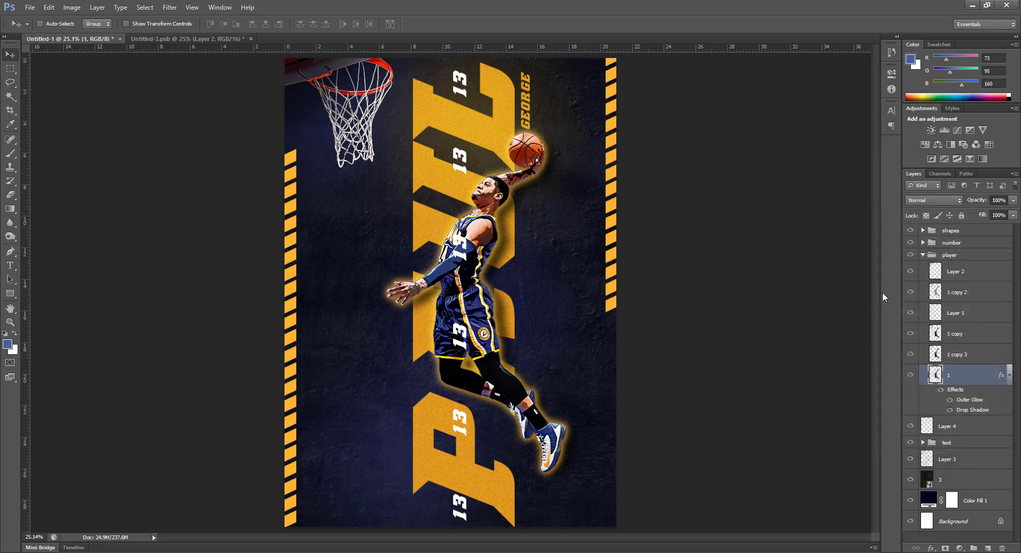
Step: Collapse the player group and bring the orange light glow from Untitled-3.psb into the poster above the shapes group
key(ctrl+minus)
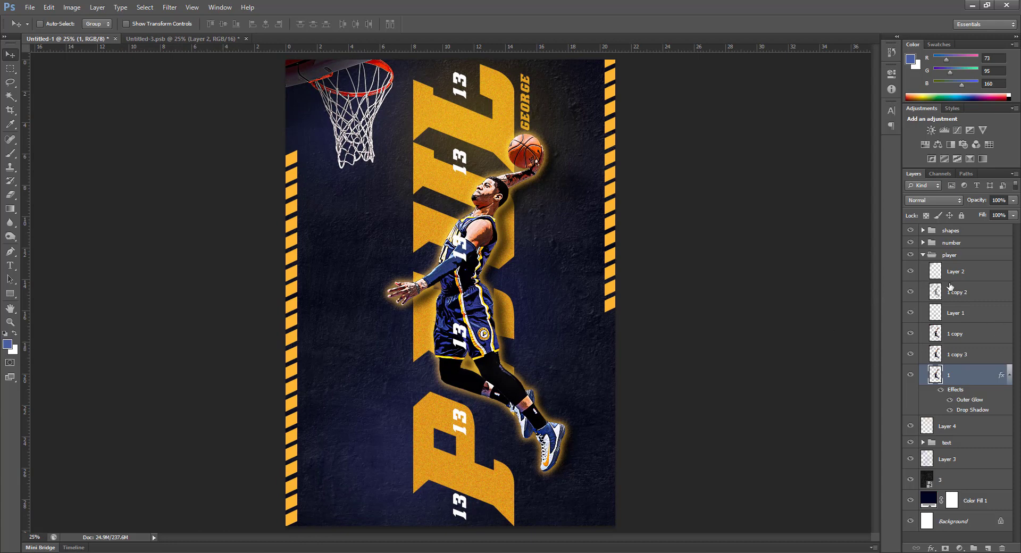
click(924, 255)
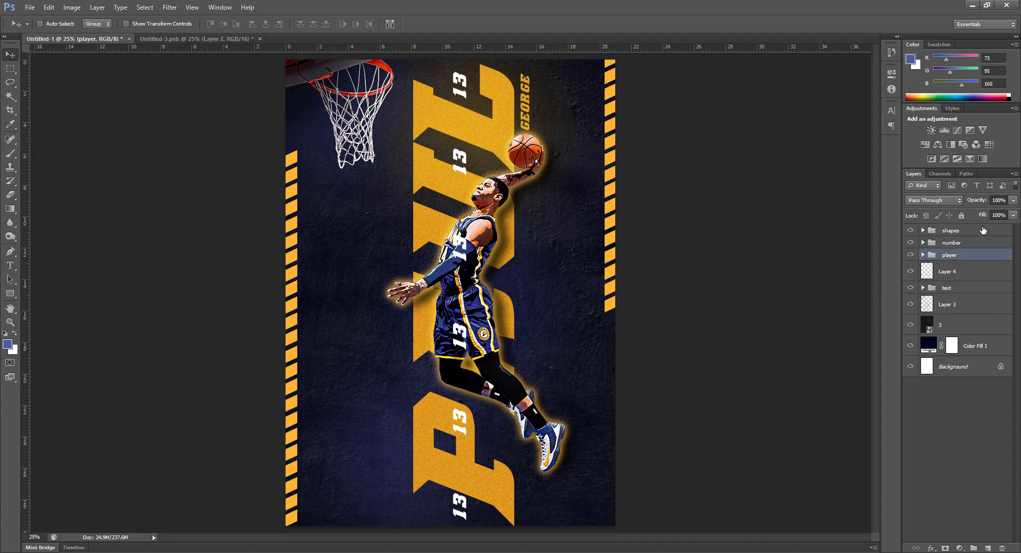
click(983, 231)
click(183, 39)
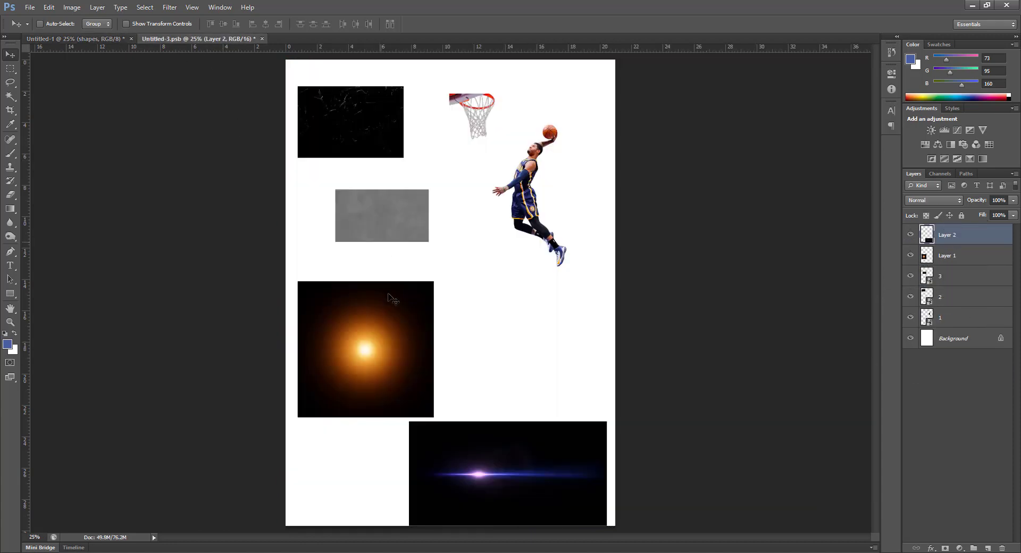
right_click(348, 380)
click(388, 388)
drag(388, 388, 335, 246)
click(505, 216)
drag(424, 256, 566, 188)
Step: Set the orange glow to Screen blending, place it on the player's shoulder and put a duplicate on the hoop's rim
click(952, 202)
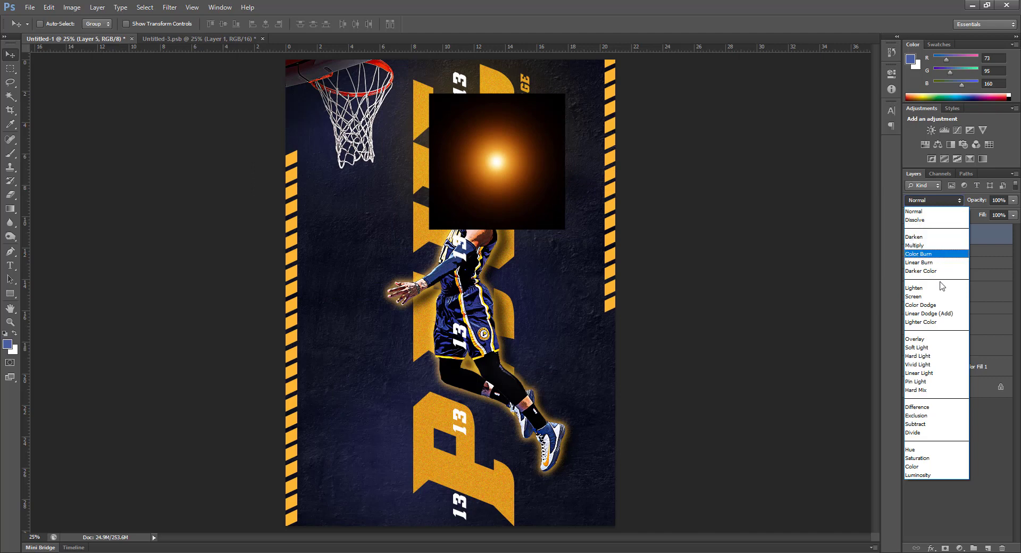
click(928, 308)
drag(513, 177, 386, 78)
key(ctrl+j)
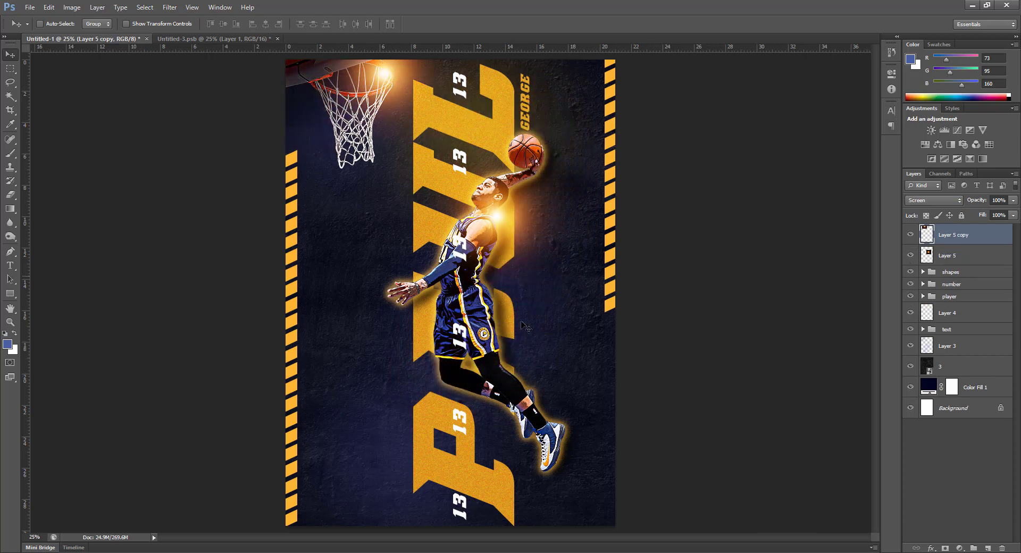
Step: Bring the blue-purple lens flare from Untitled-3.psb into the poster over the player's waist
click(231, 42)
right_click(467, 454)
click(479, 460)
drag(466, 432, 486, 319)
click(503, 216)
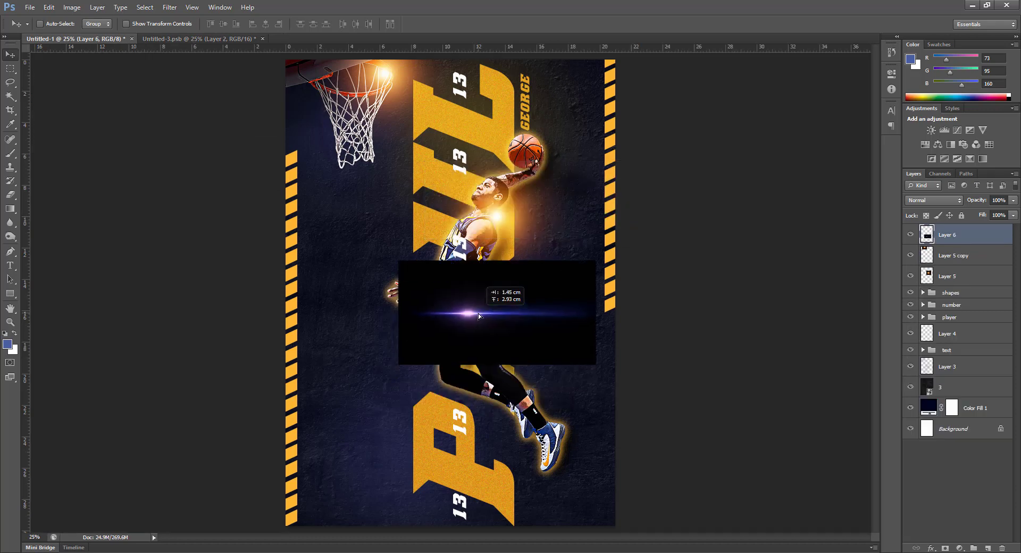
Step: Set the blue flare to Screen blending, move it up to the player's forearm and narrow it horizontally
click(934, 200)
click(914, 296)
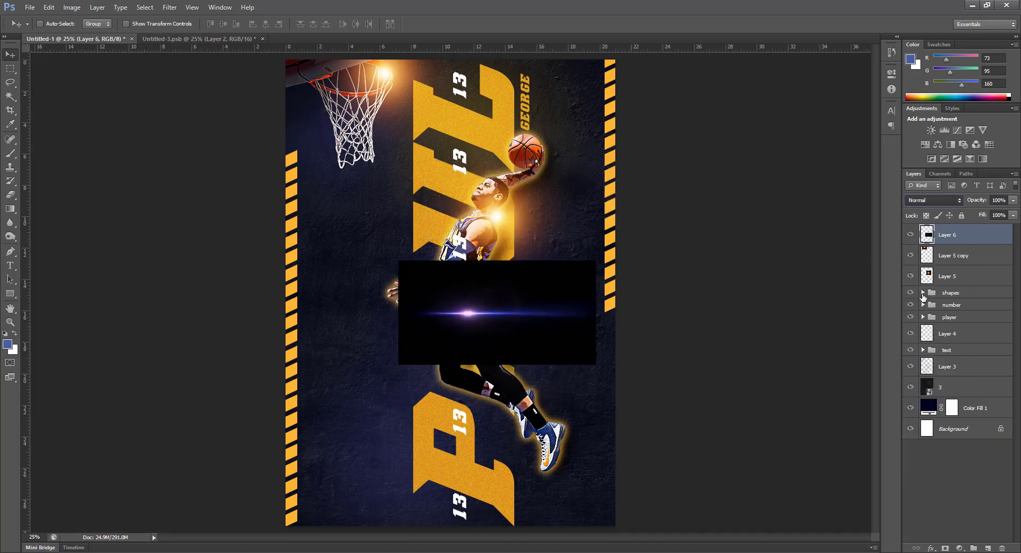
drag(470, 322, 443, 290)
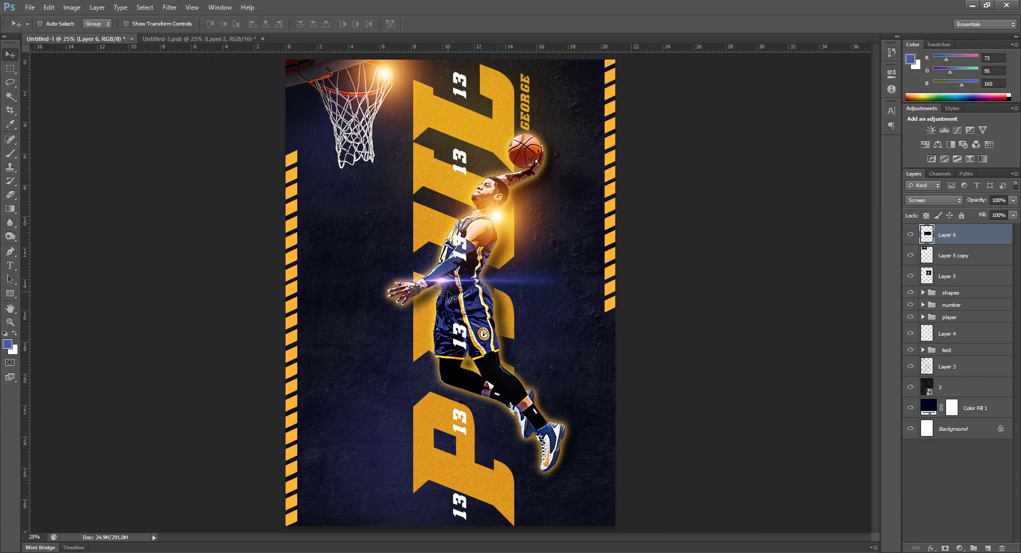
key(ctrl+t)
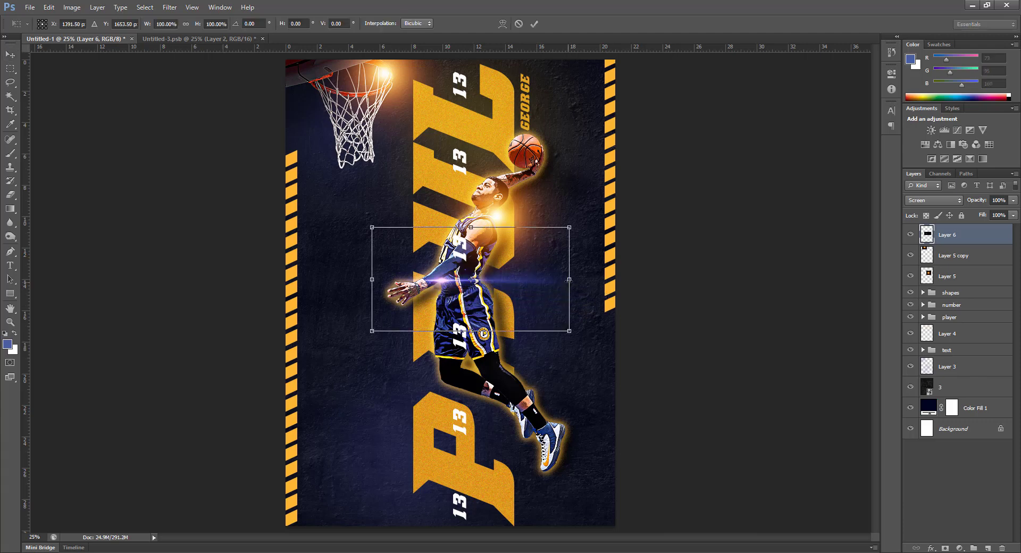
drag(569, 279, 496, 280)
key(Return)
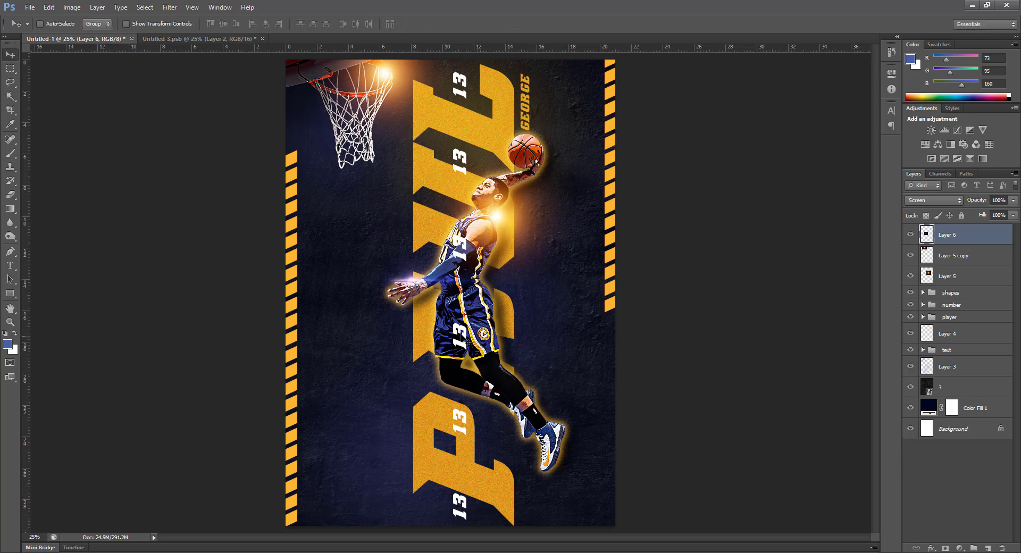
Step: Reposition the blue flare and cross it with a duplicate rotated 90° to form a star-shaped light
mouse_move(444, 320)
mouse_down()
mouse_move(475, 314)
mouse_move(434, 282)
mouse_up()
key(ctrl+j)
key(ctrl+t)
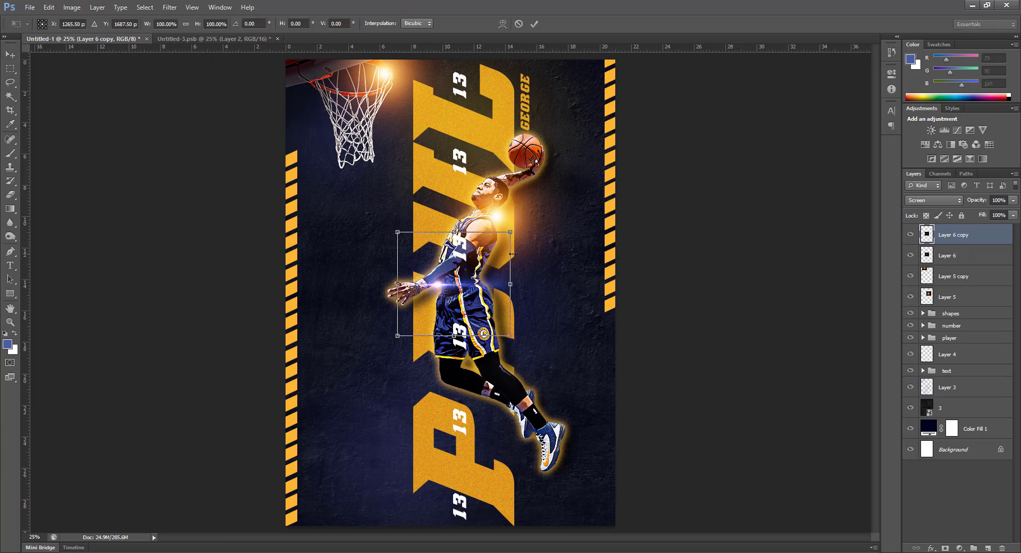
drag(523, 297, 513, 354)
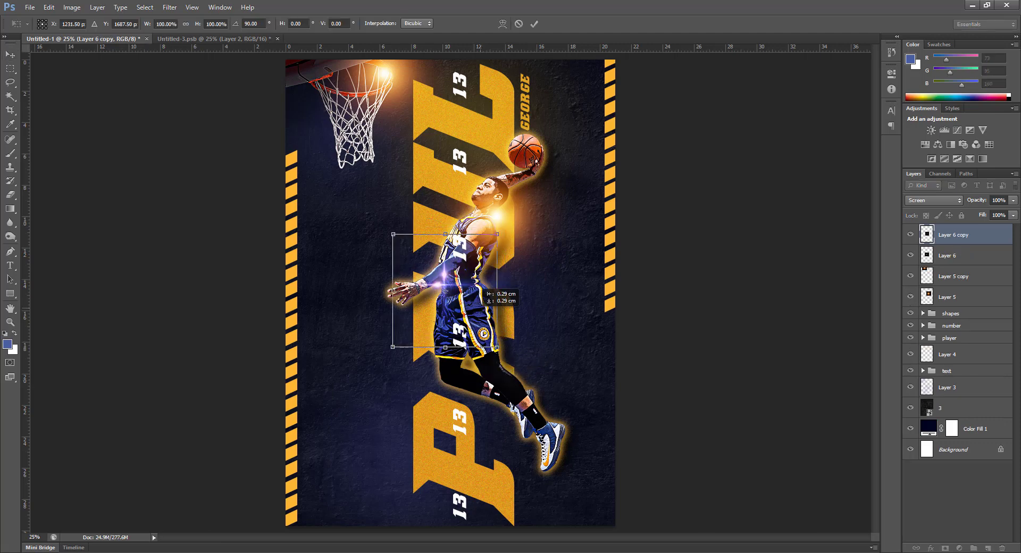
key(Return)
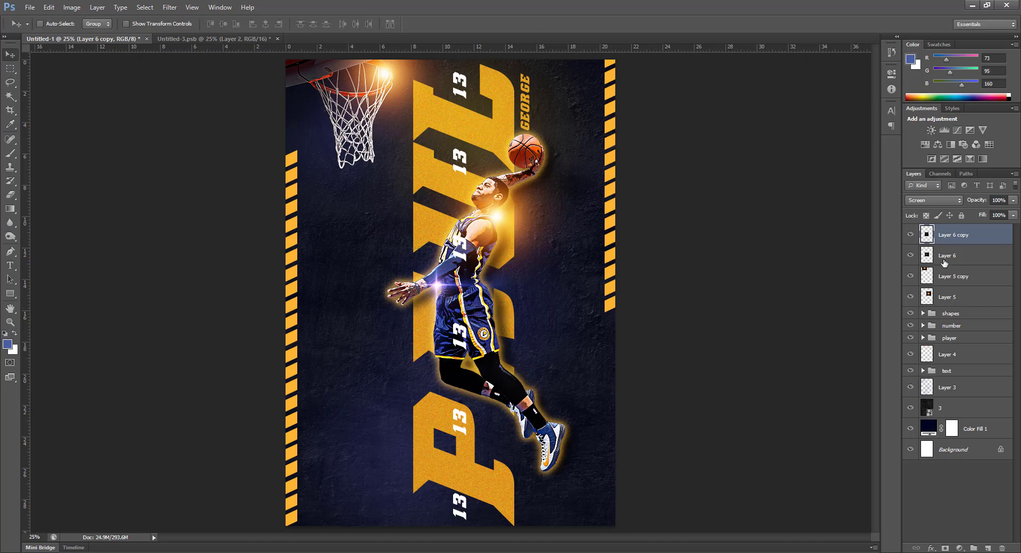
Step: Scale both blue flare layers down together at the player's elbow and place a duplicate pair at the hem of the shorts
shift+click(944, 256)
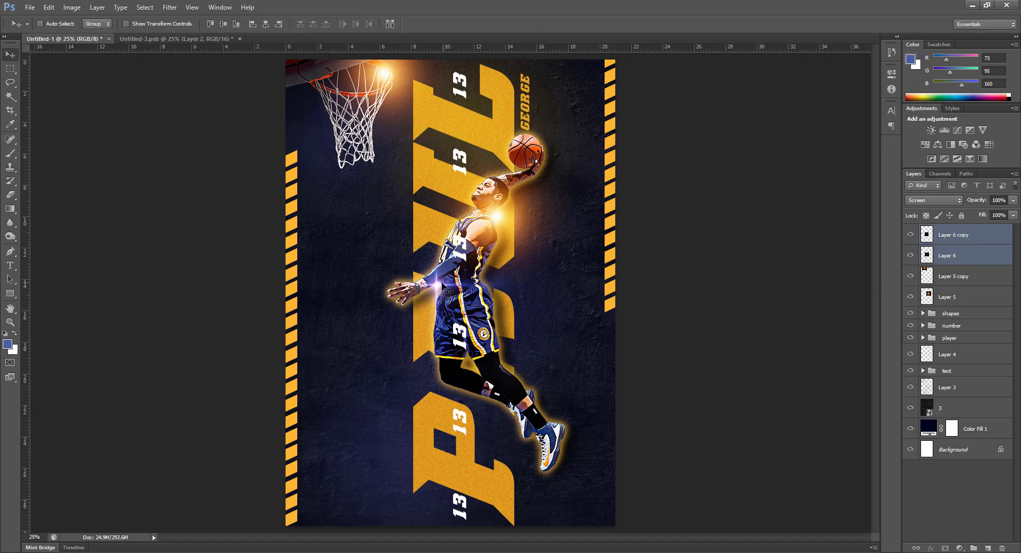
drag(442, 287, 435, 283)
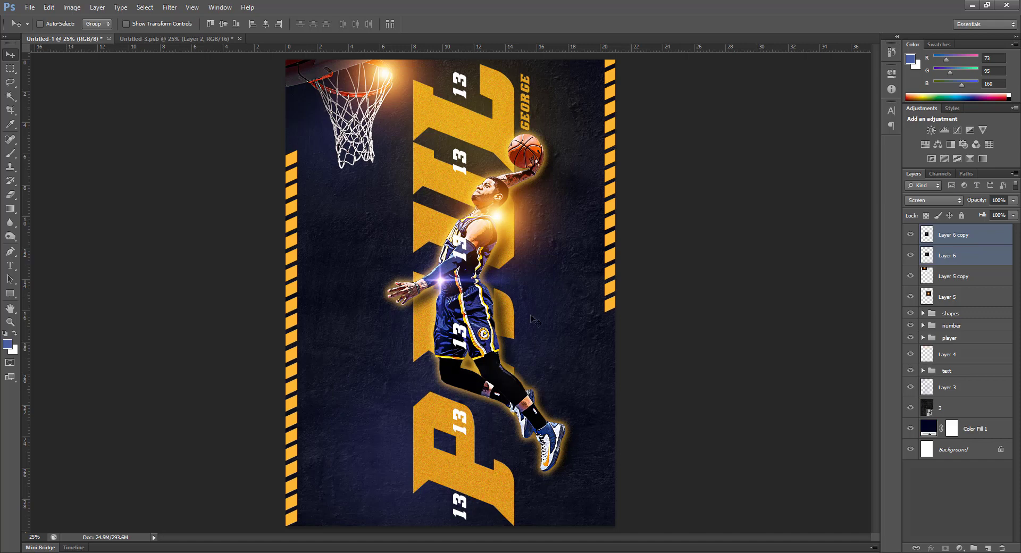
key(ctrl+t)
drag(512, 229, 479, 269)
key(Return)
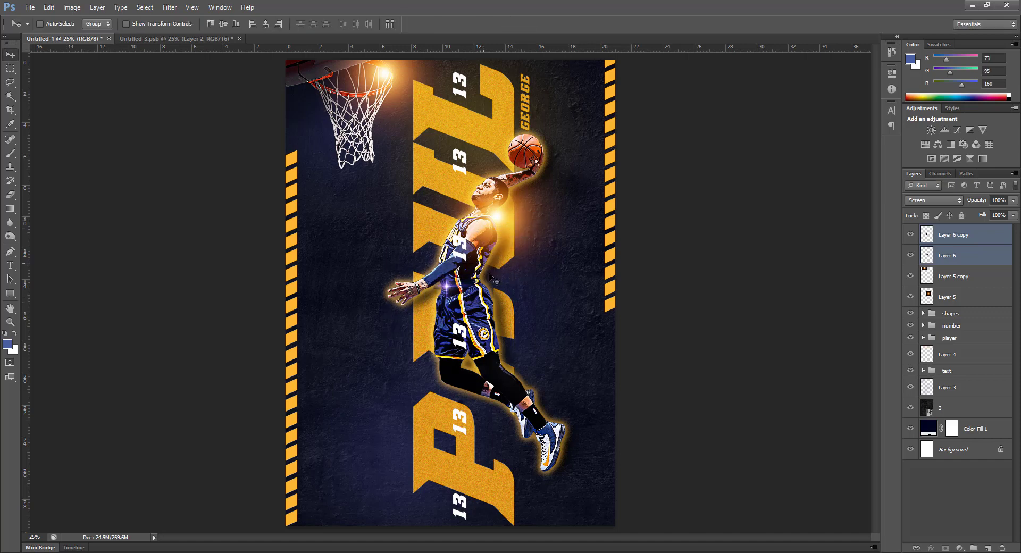
drag(458, 301, 505, 360)
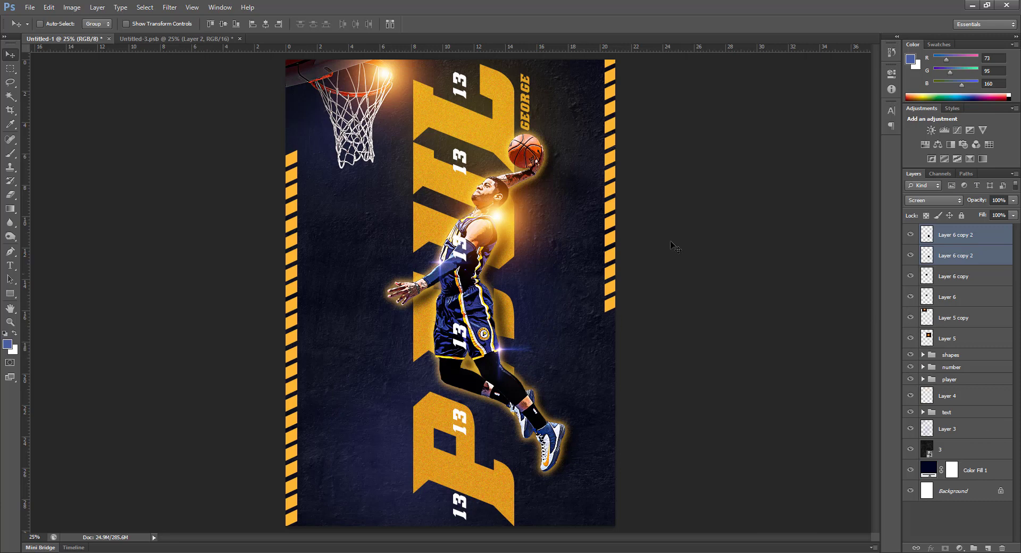
Step: Duplicate the shoulder's orange glow, move the copy below the player group and enlarge it behind the player
click(1007, 347)
key(ctrl+j)
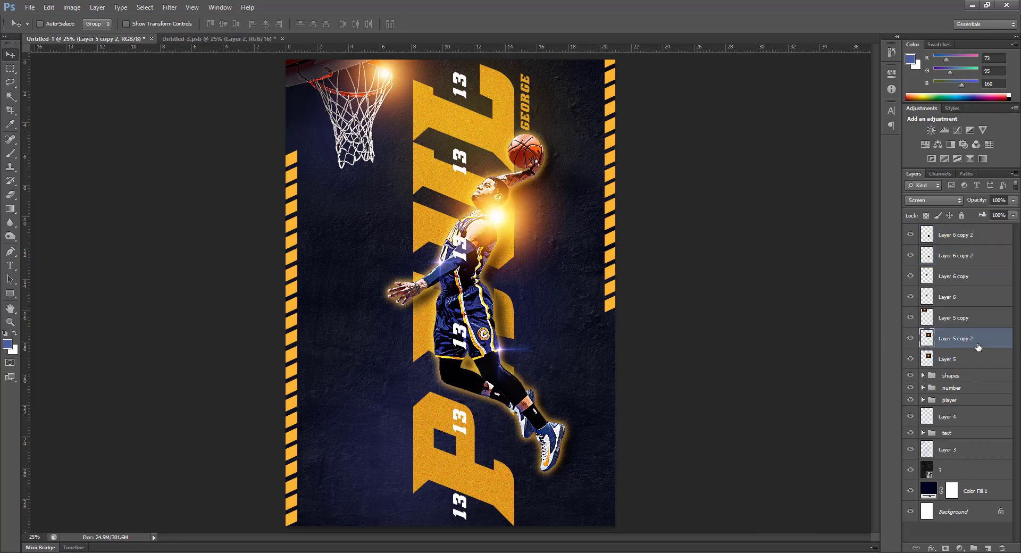
drag(968, 341, 988, 431)
drag(982, 408, 983, 406)
drag(515, 255, 485, 305)
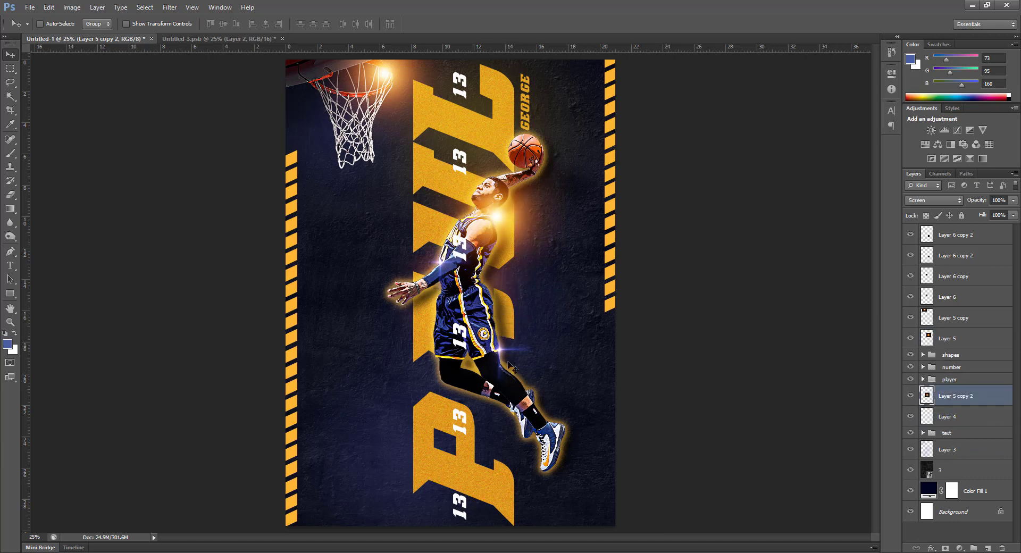
key(ctrl+t)
drag(540, 366, 626, 456)
key(Return)
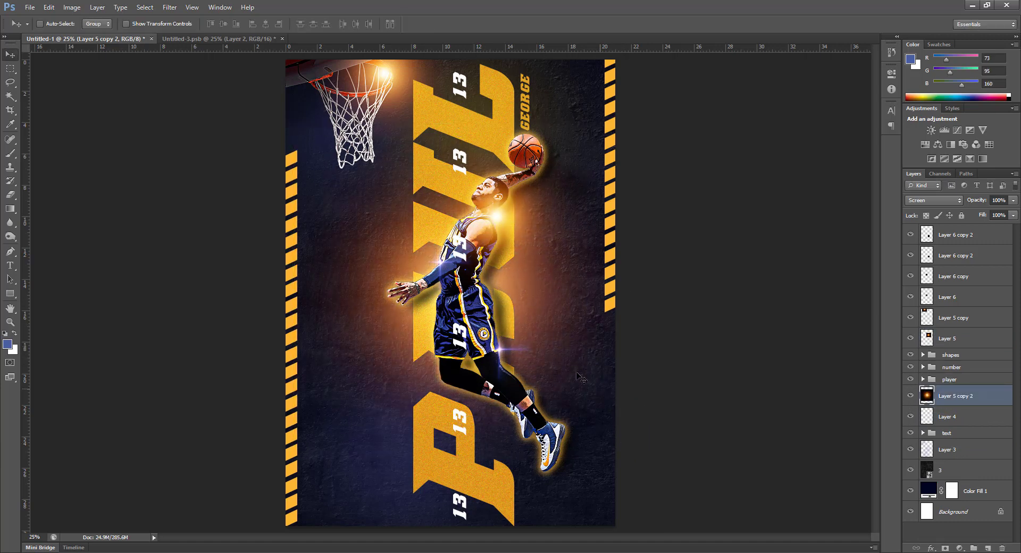
Step: Lower the enlarged glow to 64% opacity and position it at the poster's bottom edge behind the lettering
drag(482, 335, 527, 121)
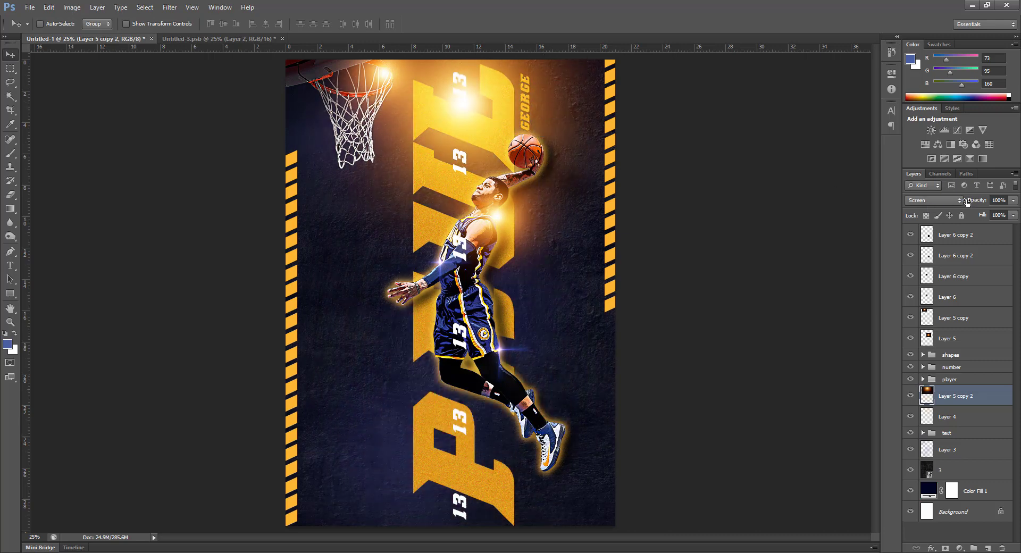
mouse_move(967, 201)
mouse_down()
mouse_move(939, 203)
mouse_move(957, 202)
mouse_up()
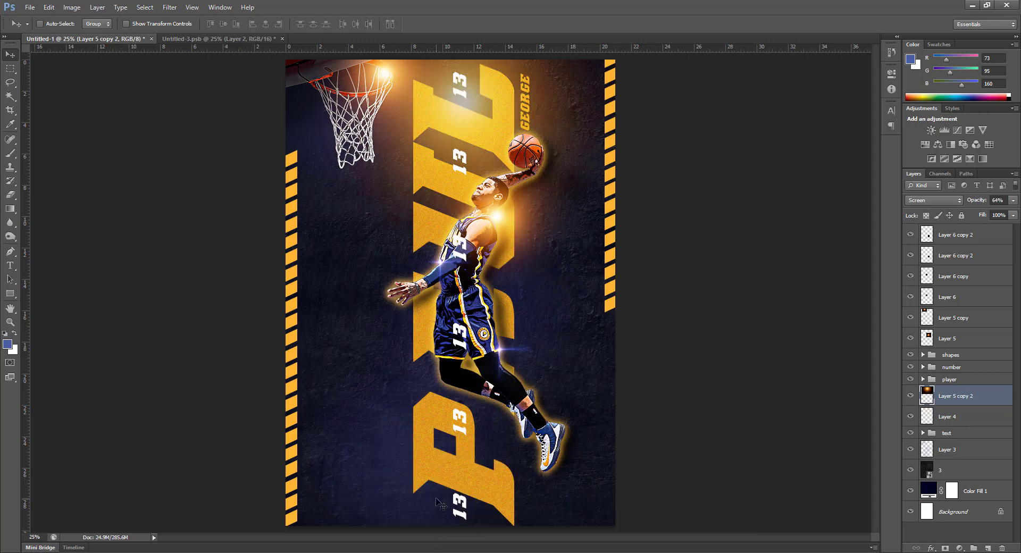
key(ctrl+minus)
key(ctrl+minus)
drag(479, 216, 475, 433)
key(ctrl+plus)
key(ctrl+plus)
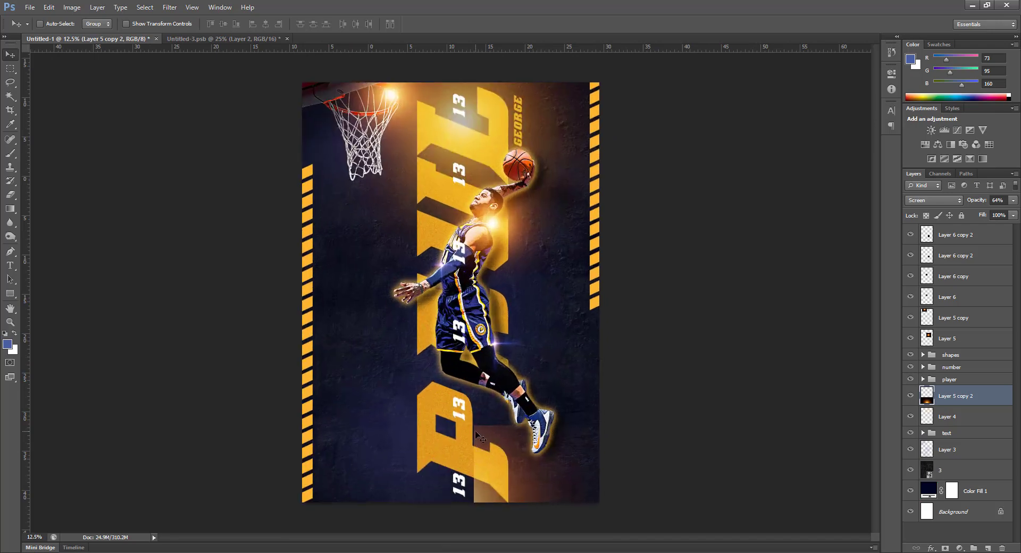
drag(442, 503, 442, 514)
Step: Move the orange glow on the player's shoulder slightly down and scale it down
right_click(507, 219)
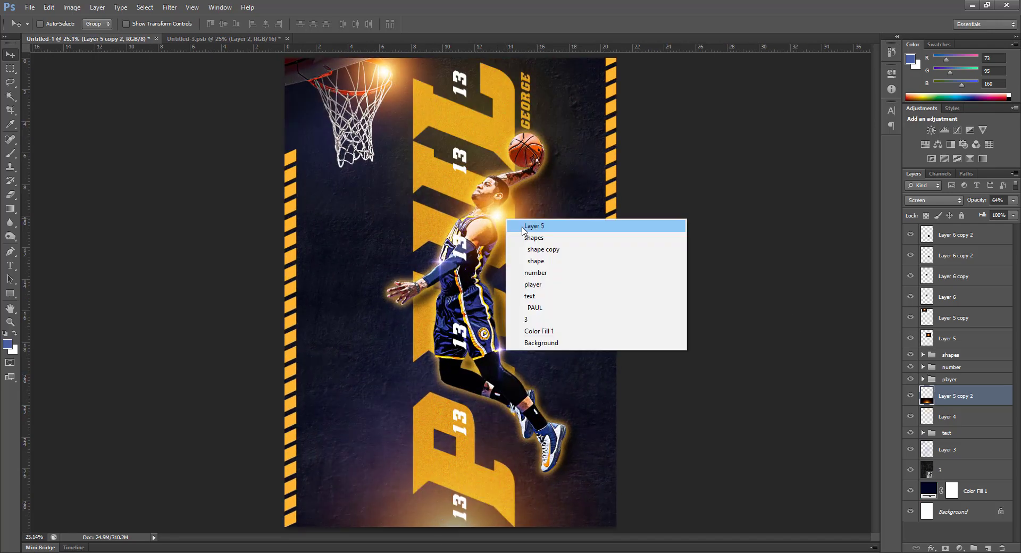
click(978, 333)
click(972, 322)
click(960, 343)
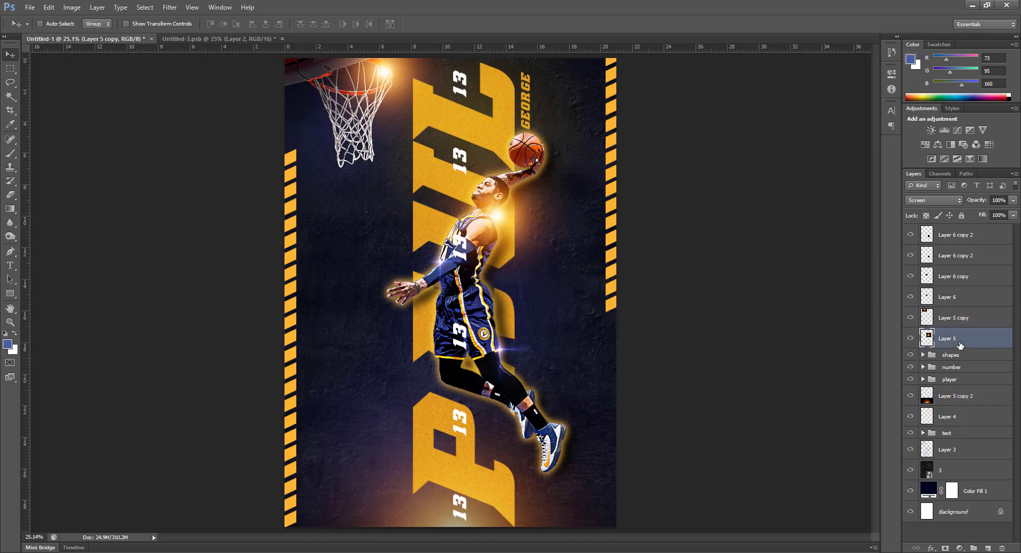
drag(533, 248, 533, 254)
key(ctrl+t)
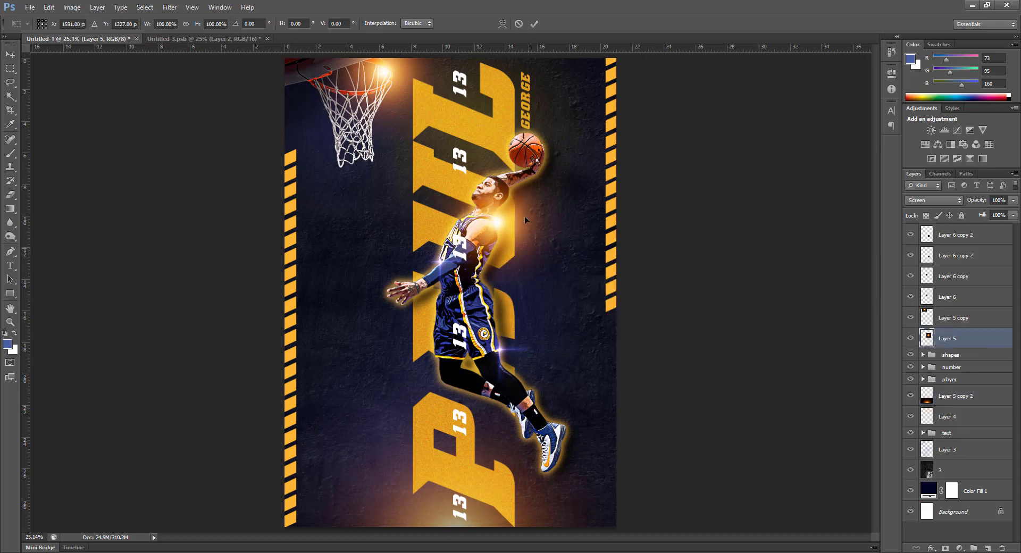
drag(565, 154, 549, 170)
key(Return)
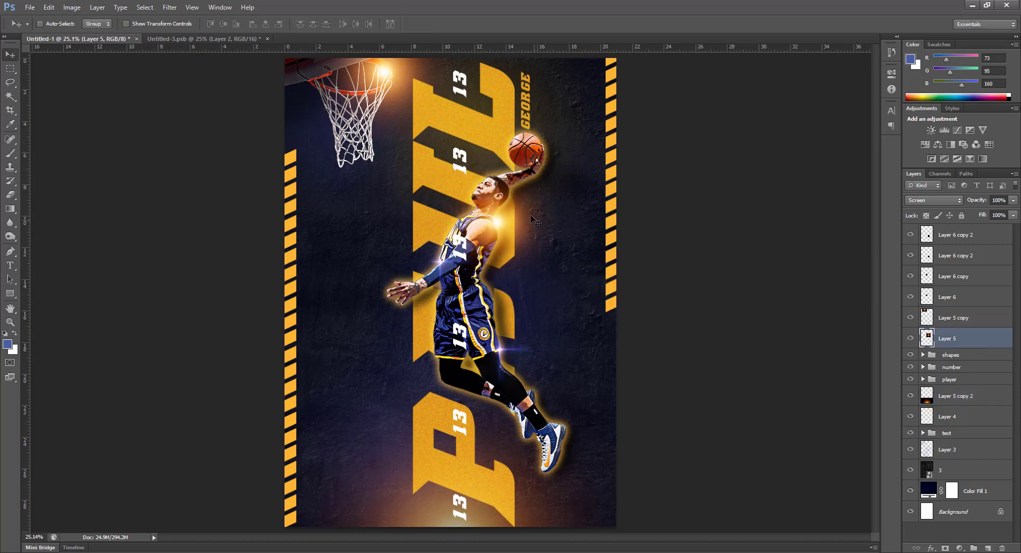
Step: Move the shoulder's orange glow slightly up toward the neck and shift the hoop's orange glow slightly up and inward along the rim
drag(533, 220, 532, 208)
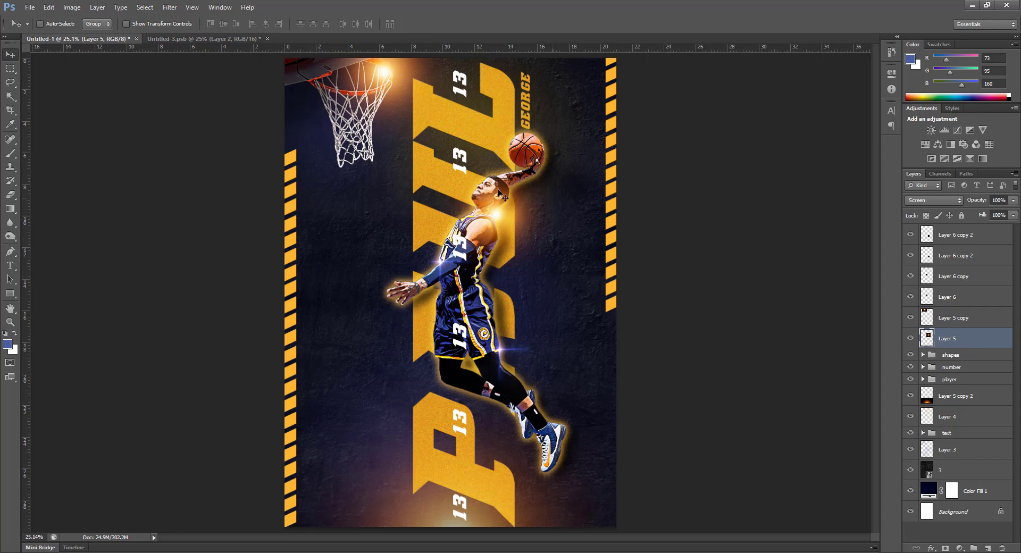
right_click(375, 80)
click(975, 315)
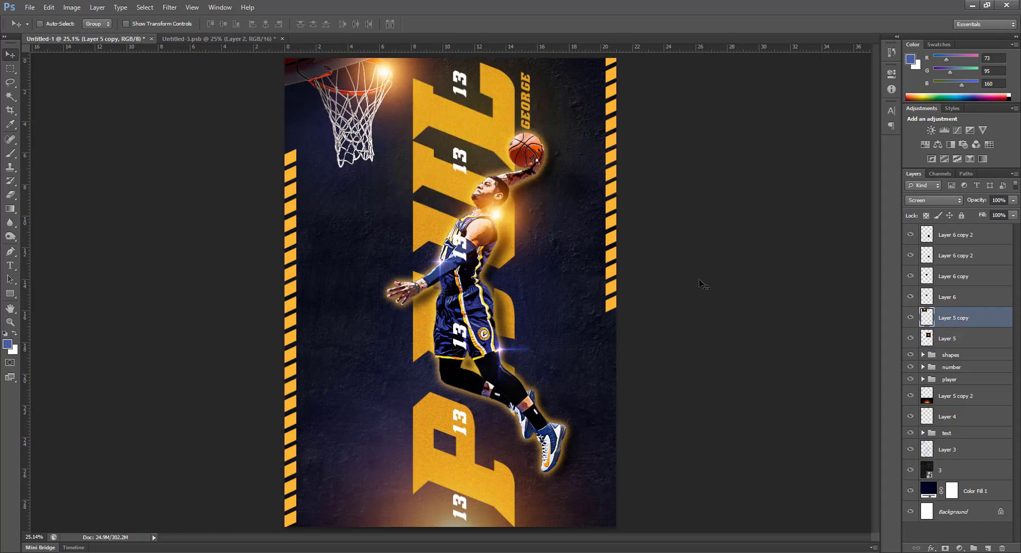
key(ctrl+t)
drag(412, 70, 409, 66)
key(Return)
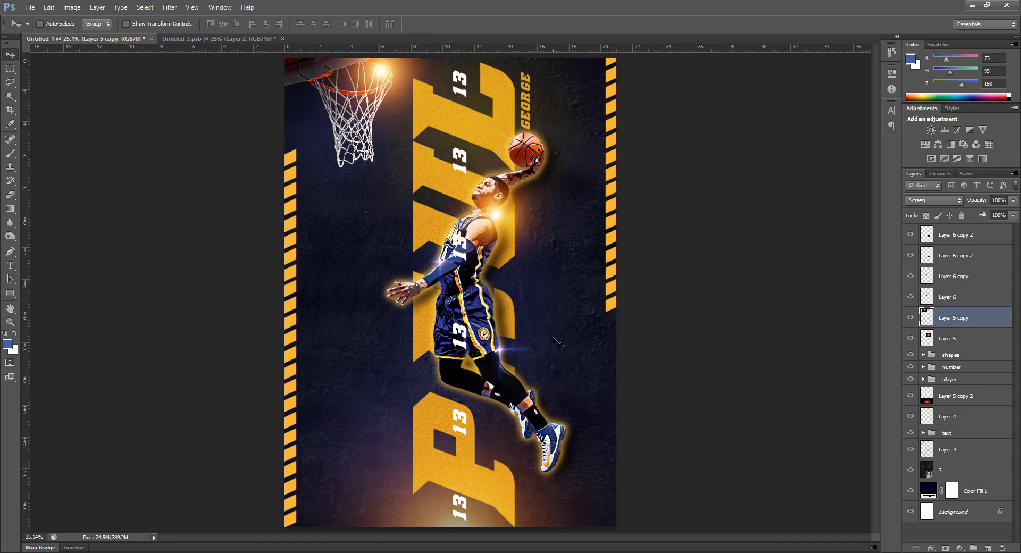
click(952, 259)
click(953, 235)
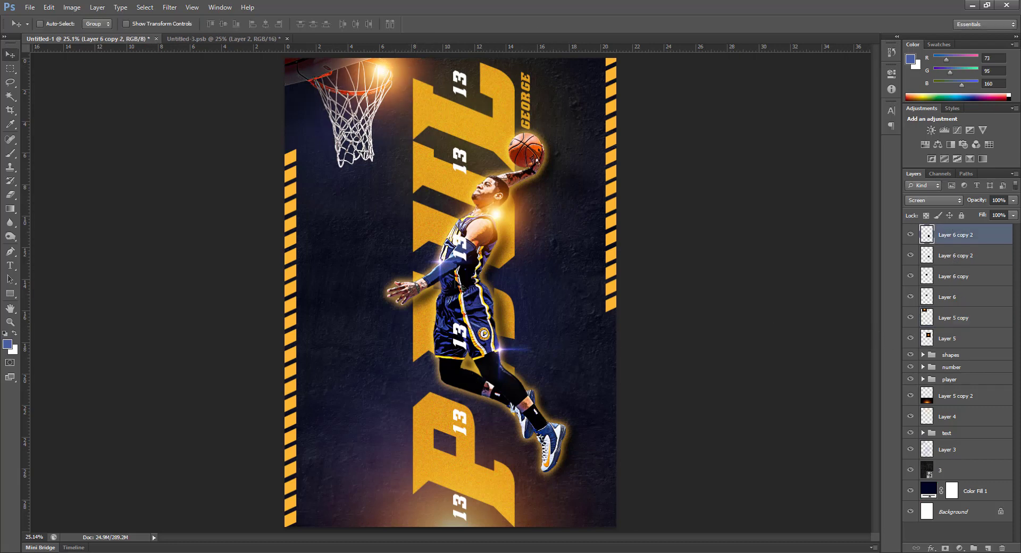
drag(465, 304, 361, 150)
key(ctrl+z)
Step: Move the lower Layer 6 copy 2 flare from the shorts' hem onto the hoop's glow and enlarge it to about 308%
click(965, 254)
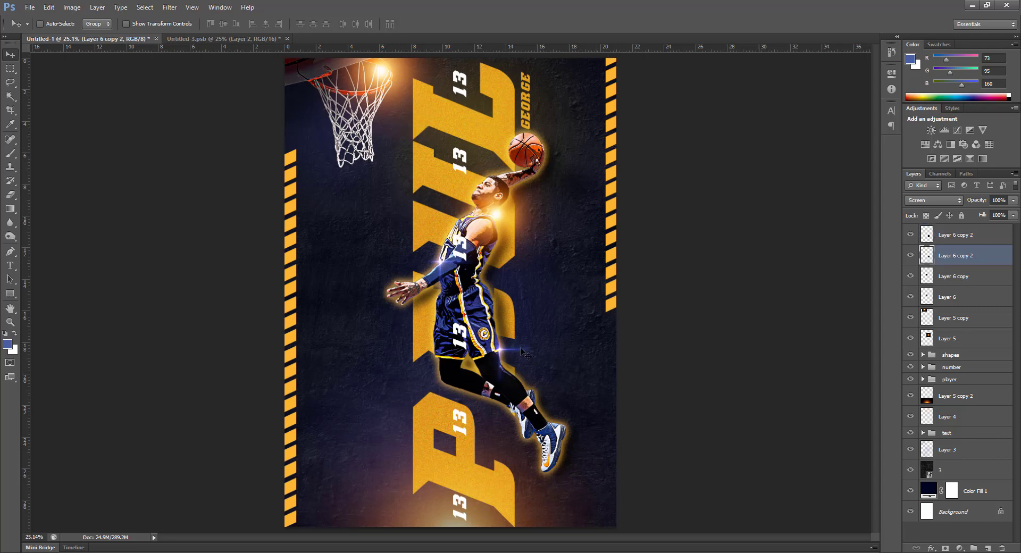
drag(523, 353, 475, 139)
key(ctrl+t)
drag(381, 91, 390, 88)
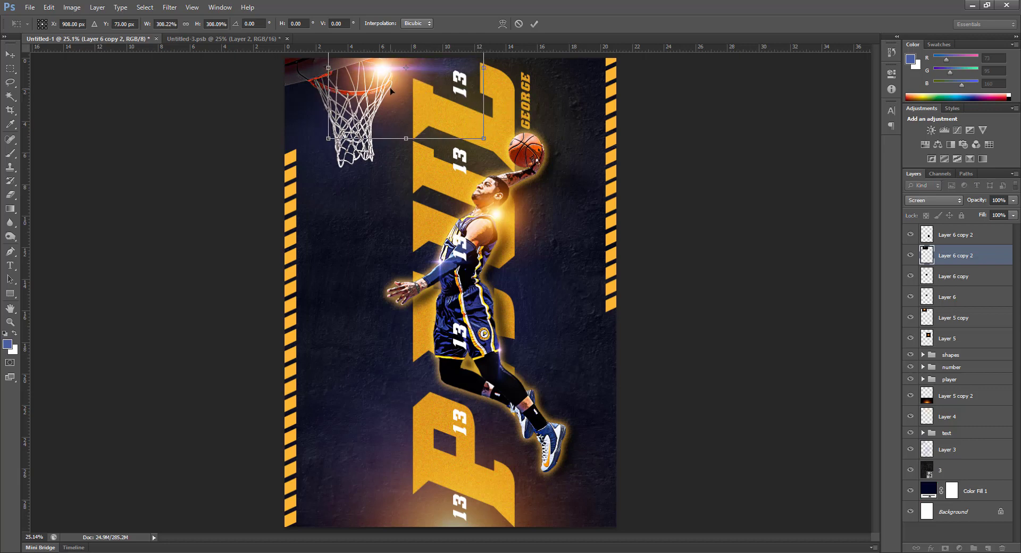
key(Return)
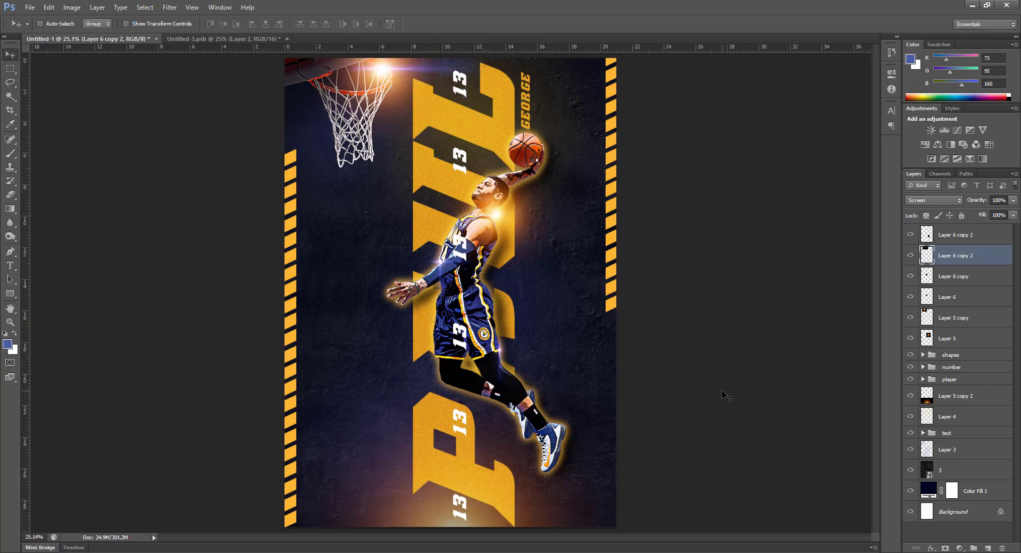
Step: Duplicate the dark wall texture layer 3 above the navy color fill
key(ctrl+minus)
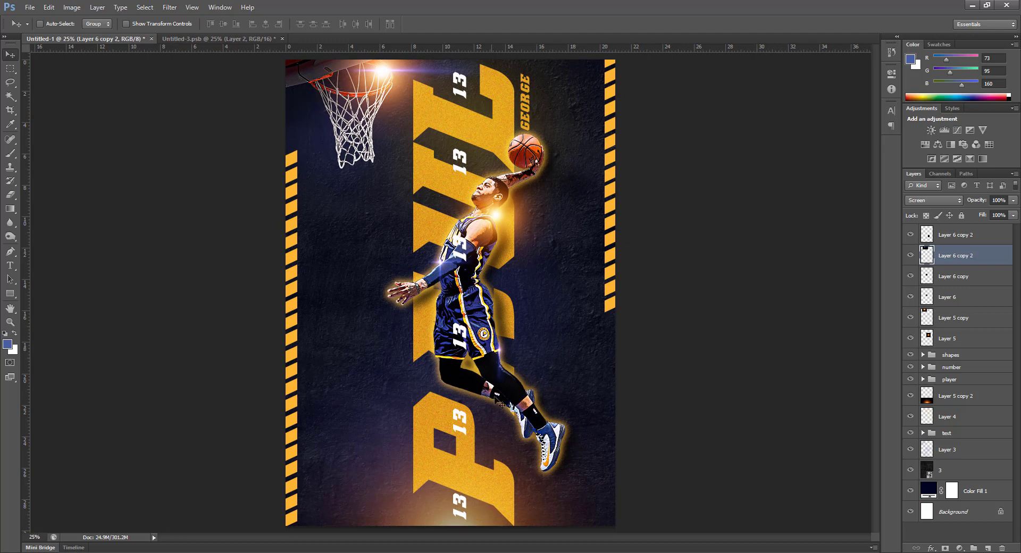
click(966, 492)
click(950, 471)
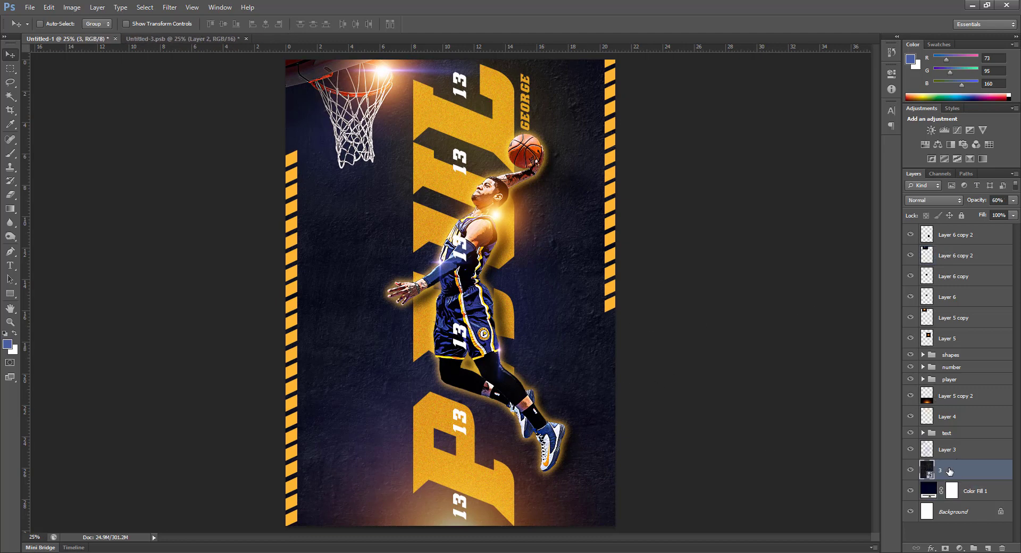
key(ctrl+j)
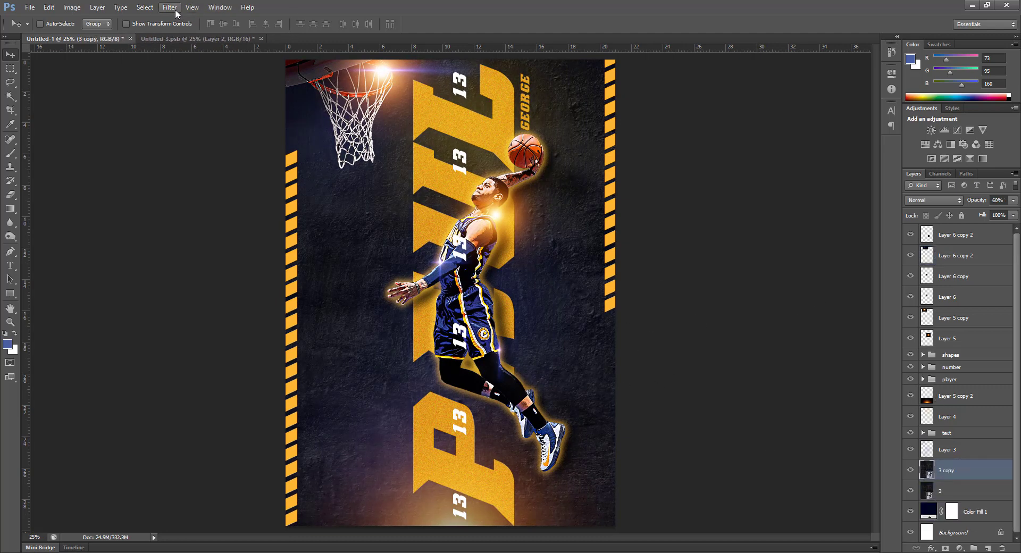
Step: Try adding 42.44% uniform, non-monochromatic noise to the duplicated wall texture layer
click(161, 11)
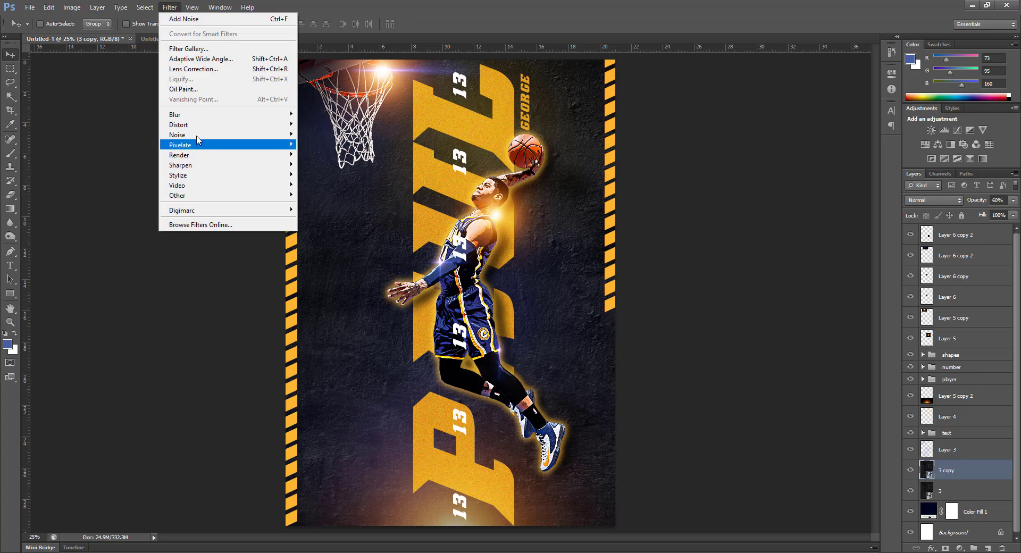
mouse_move(200, 136)
click(322, 135)
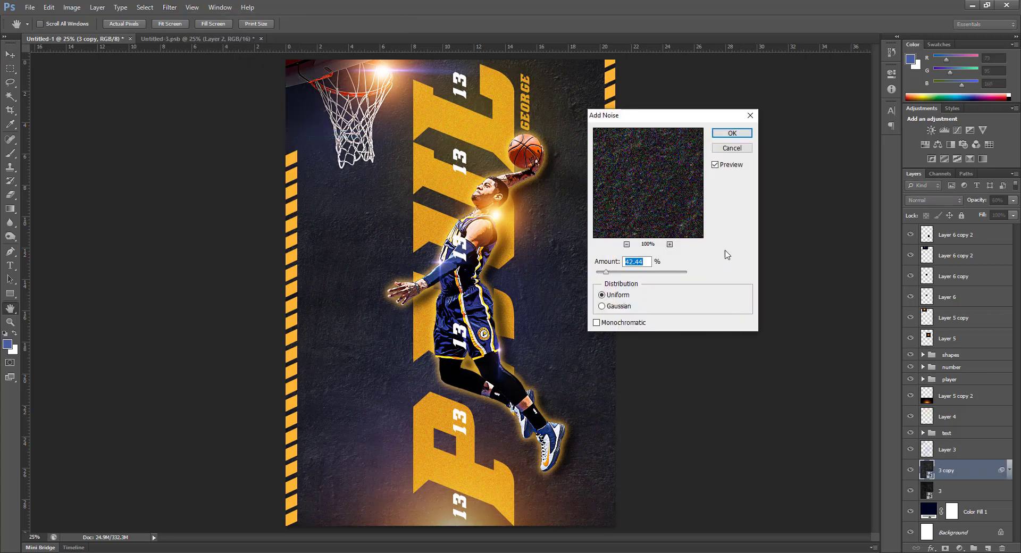
click(730, 135)
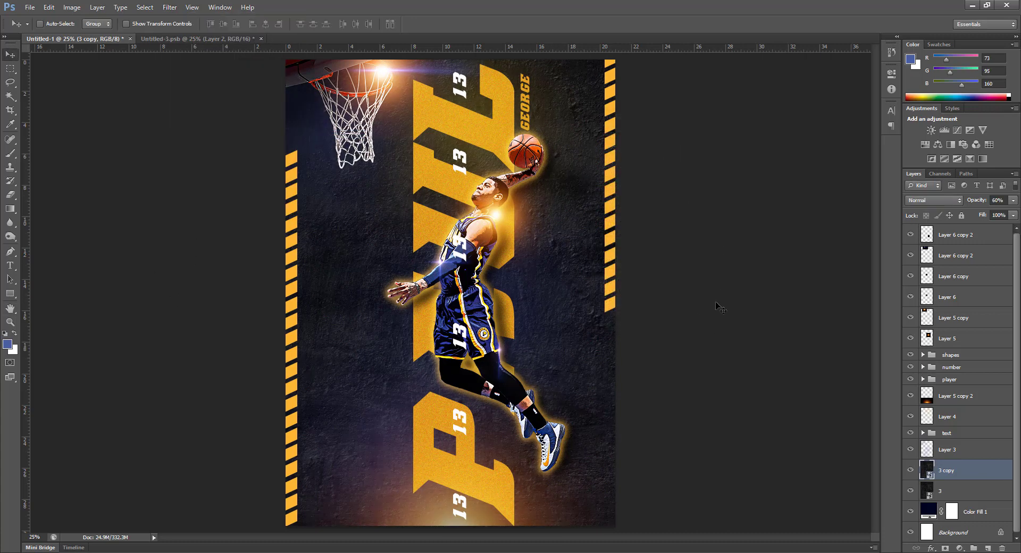